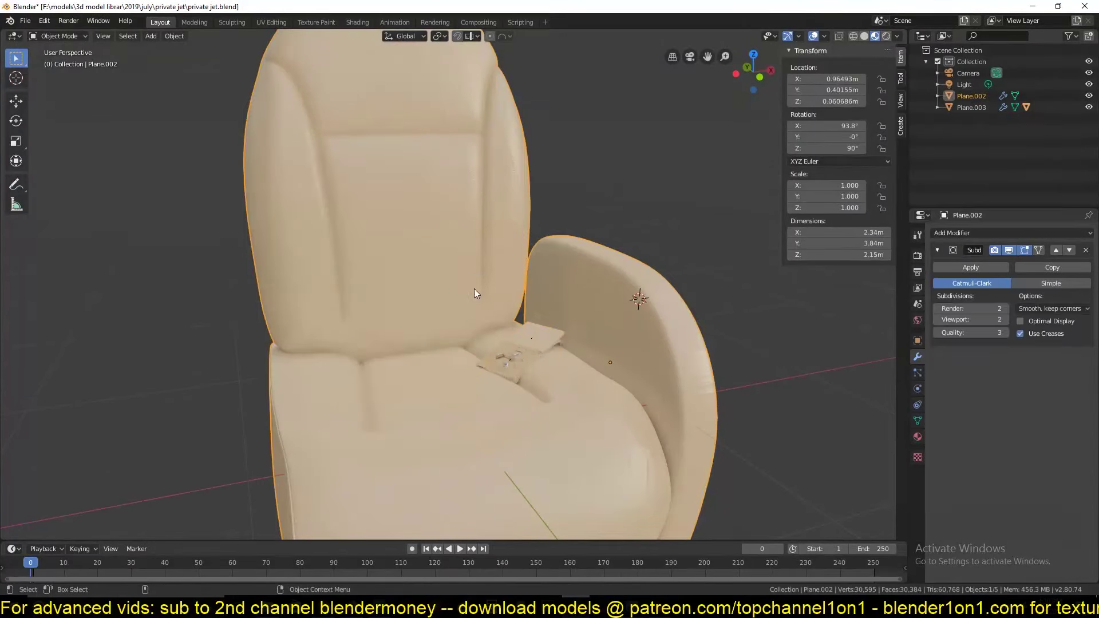
# Step: Select the mirrored buckle pair and set four seat copies two by two
pyautogui.moveTo(474, 289); pyautogui.dragTo(740, 250, button='middle')
pyautogui.press('Tab')
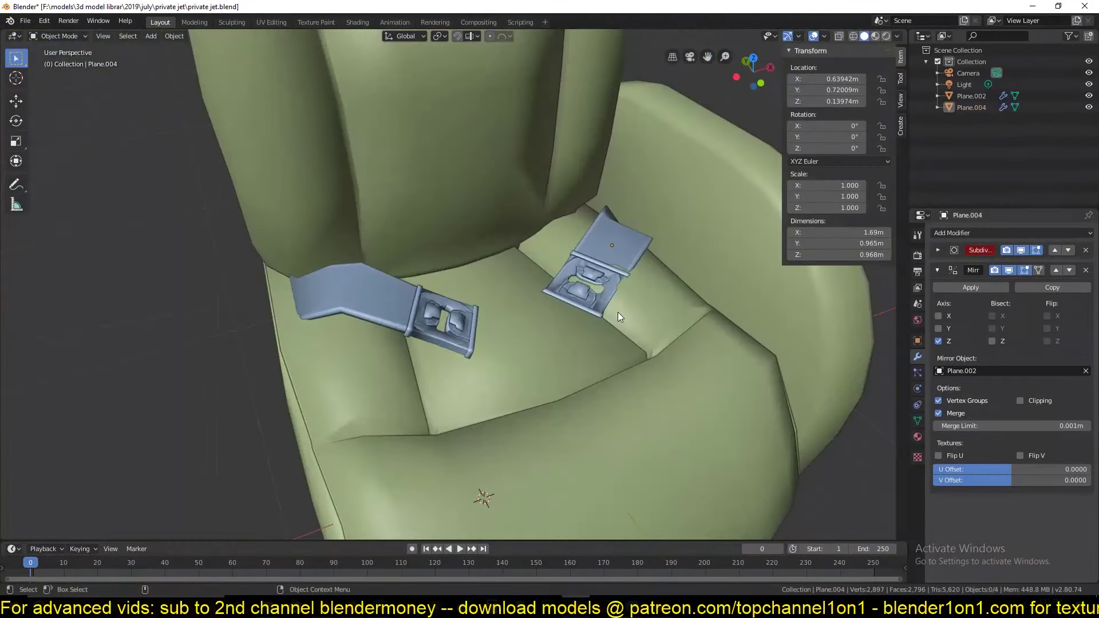
pyautogui.moveTo(619, 316); pyautogui.dragTo(545, 243, button='middle')
pyautogui.click(545, 243)
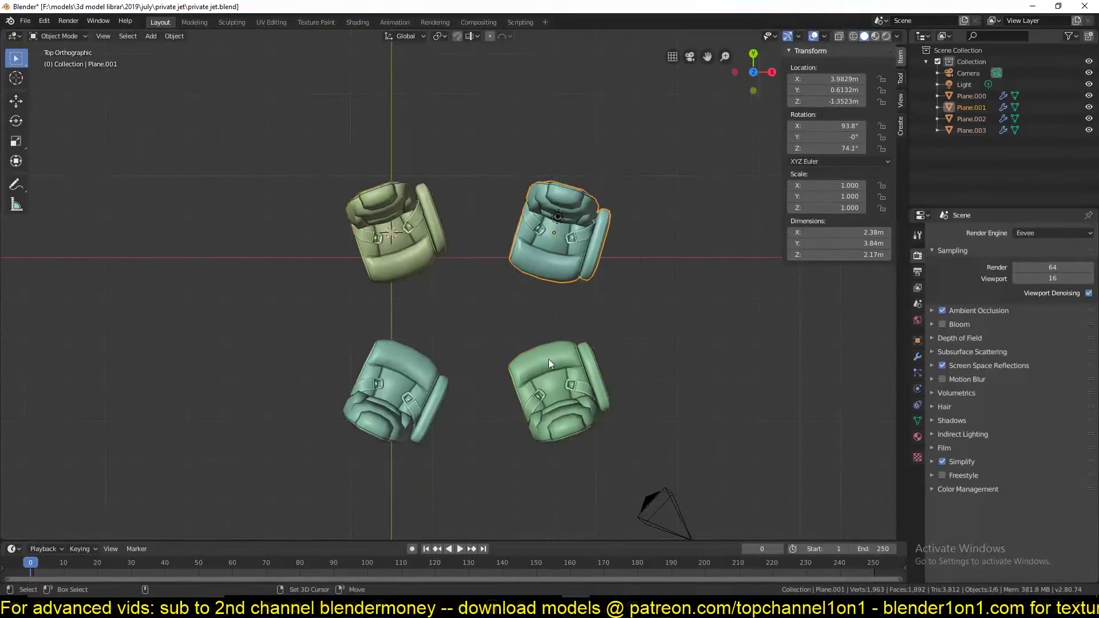
# Step: Duplicate the four seats along Y to make eight seats in the aisle
pyautogui.click(549, 363)
pyautogui.press('a')
pyautogui.press('g')
pyautogui.press('x')
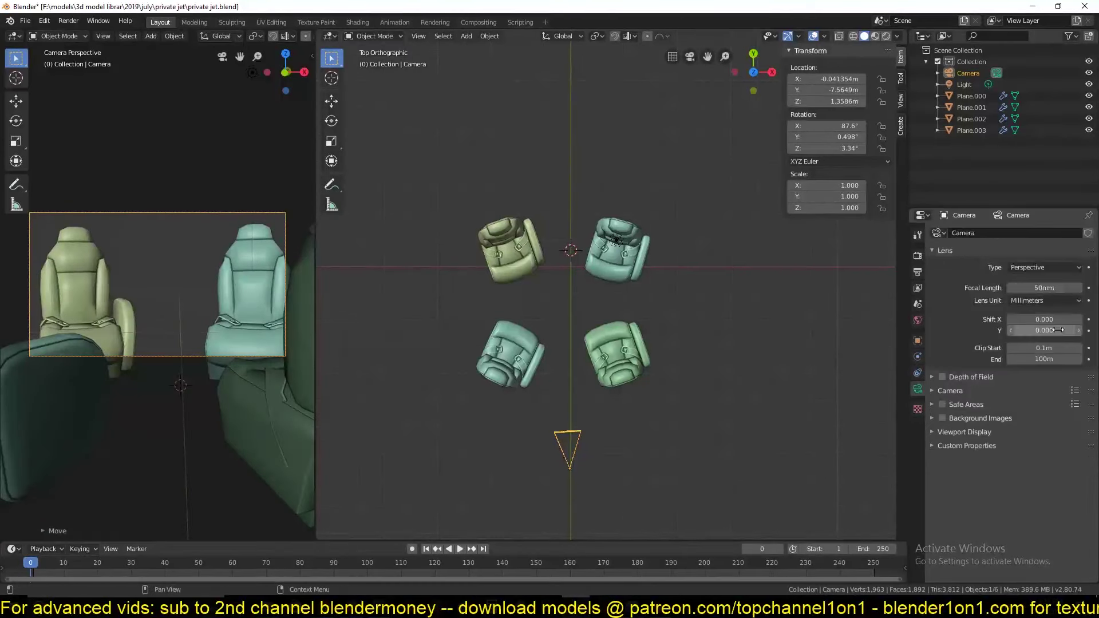
pyautogui.hotkey('ctrl', 's')
pyautogui.hotkey('shift', 'd')
pyautogui.press('y')
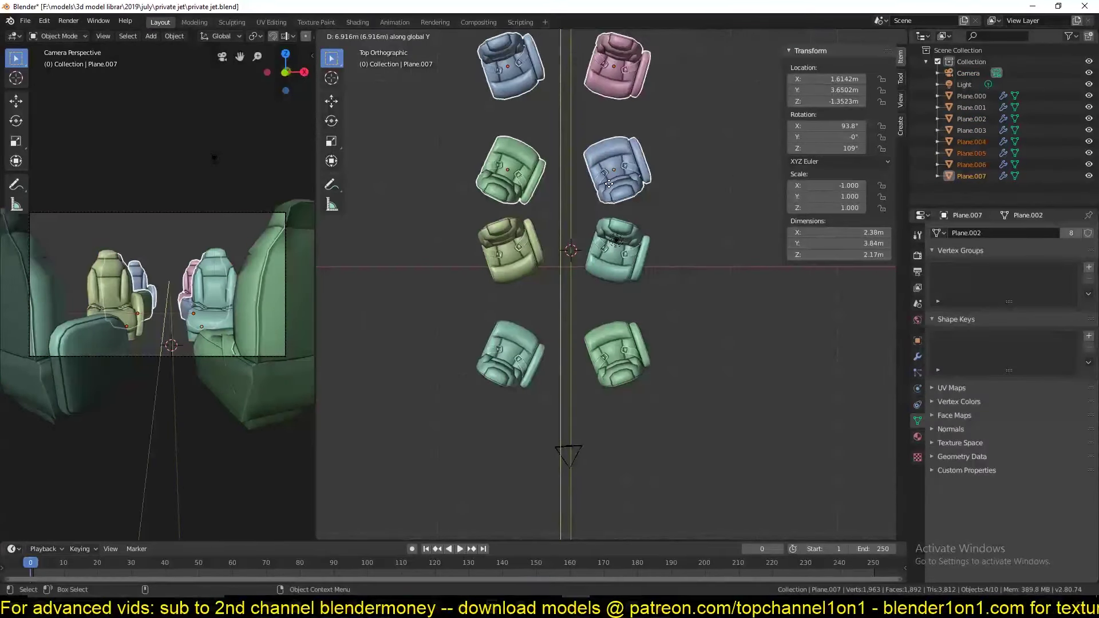
# Step: Add a large circle around the seats in front view
pyautogui.press('KP_1')
pyautogui.hotkey('ctrl', 's')
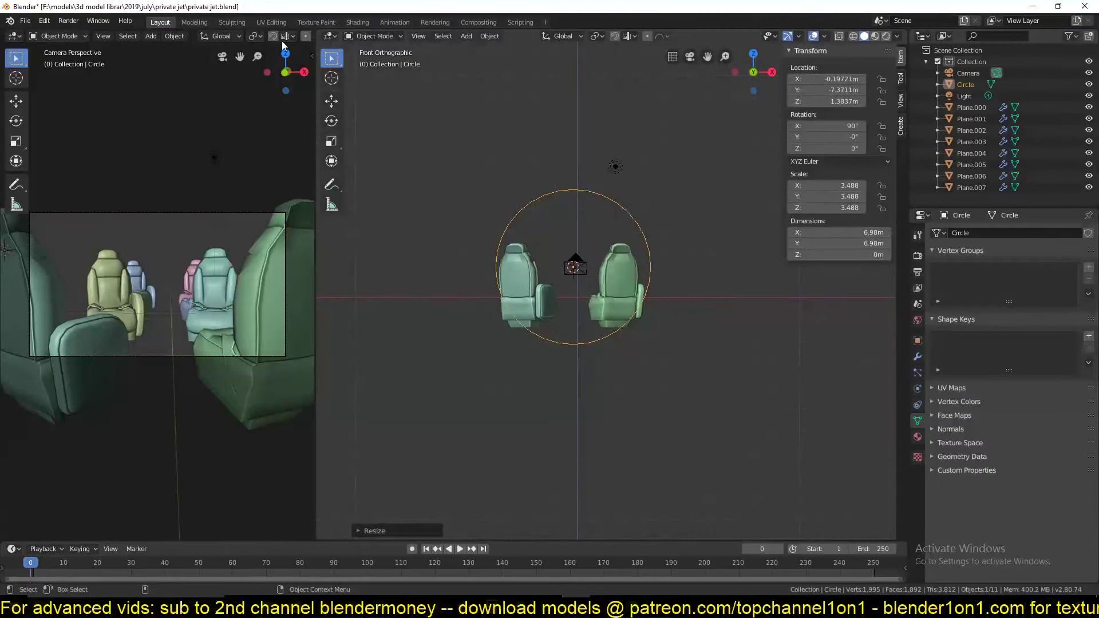
pyautogui.hotkey('ctrl', 's')
pyautogui.press('s')
pyautogui.press('KP_7')
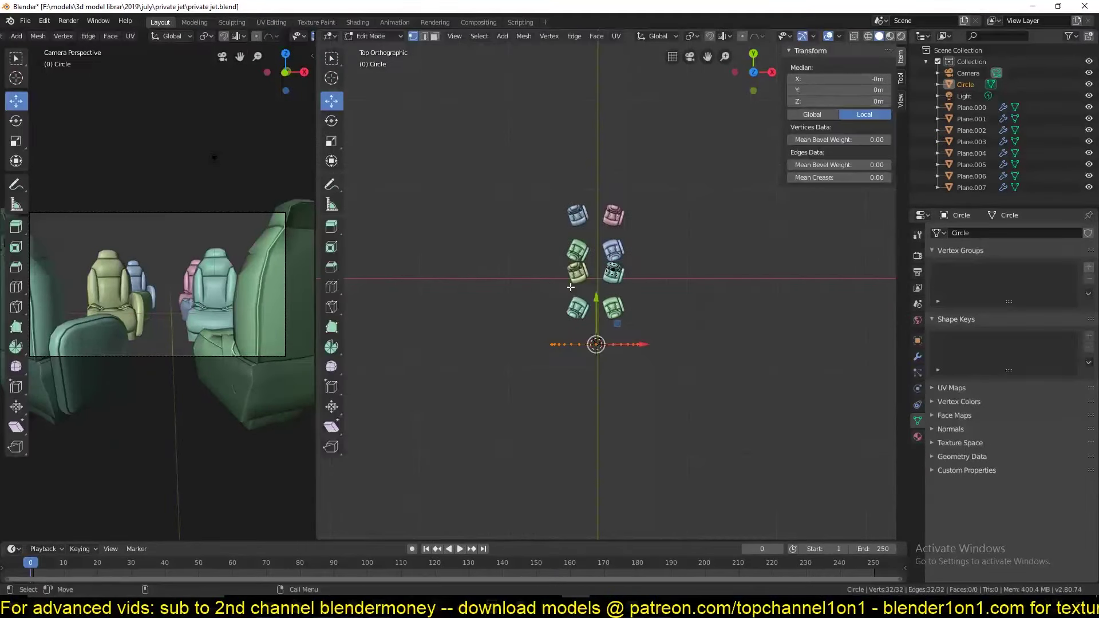
# Step: Extrude the circle into a 23.3 m tube along the aisle and save
pyautogui.press('Tab')
pyautogui.moveTo(652, 276)
pyautogui.mouseDown(button='middle')
pyautogui.moveTo(692, 280)
pyautogui.moveTo(560, 312)
pyautogui.mouseUp(button='middle')
pyautogui.press('Tab')
pyautogui.press('a')
pyautogui.hotkey('ctrl', 's')
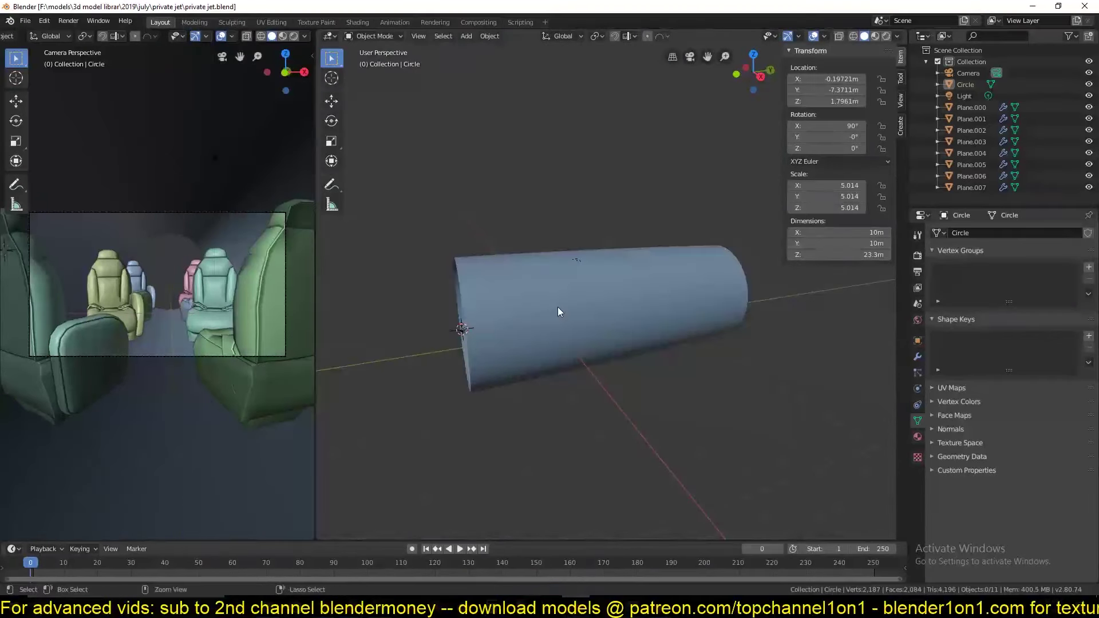
pyautogui.press('KP_1')
# Step: Delete one half of the fuselage tube
pyautogui.press('Tab')
pyautogui.moveTo(455, 167); pyautogui.dragTo(585, 430)
pyautogui.press('x')
pyautogui.press('Tab')
# Step: Add Mirror and Solidify modifiers to thicken the half-tube wall
pyautogui.click(918, 356)
pyautogui.click(973, 232)
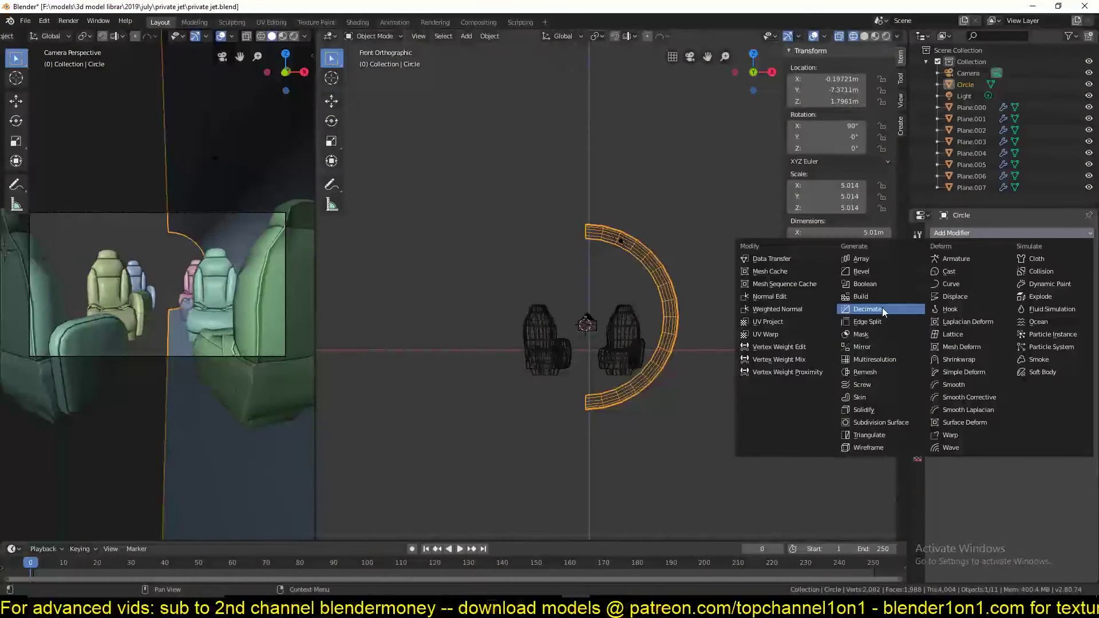
pyautogui.click(867, 345)
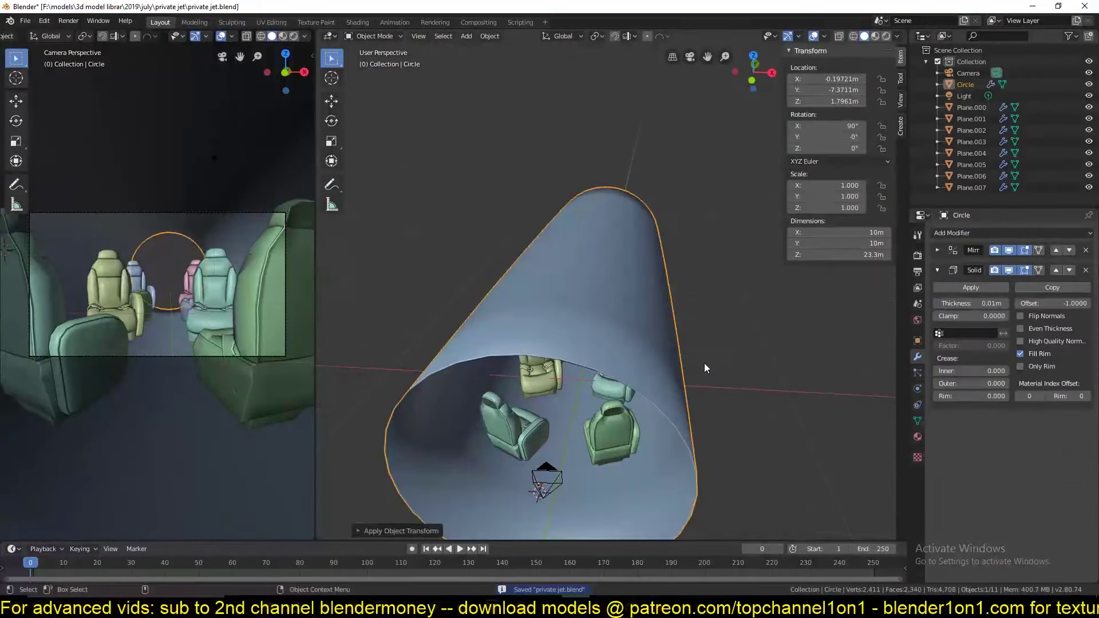
pyautogui.moveTo(401, 298); pyautogui.dragTo(458, 305, button='middle')
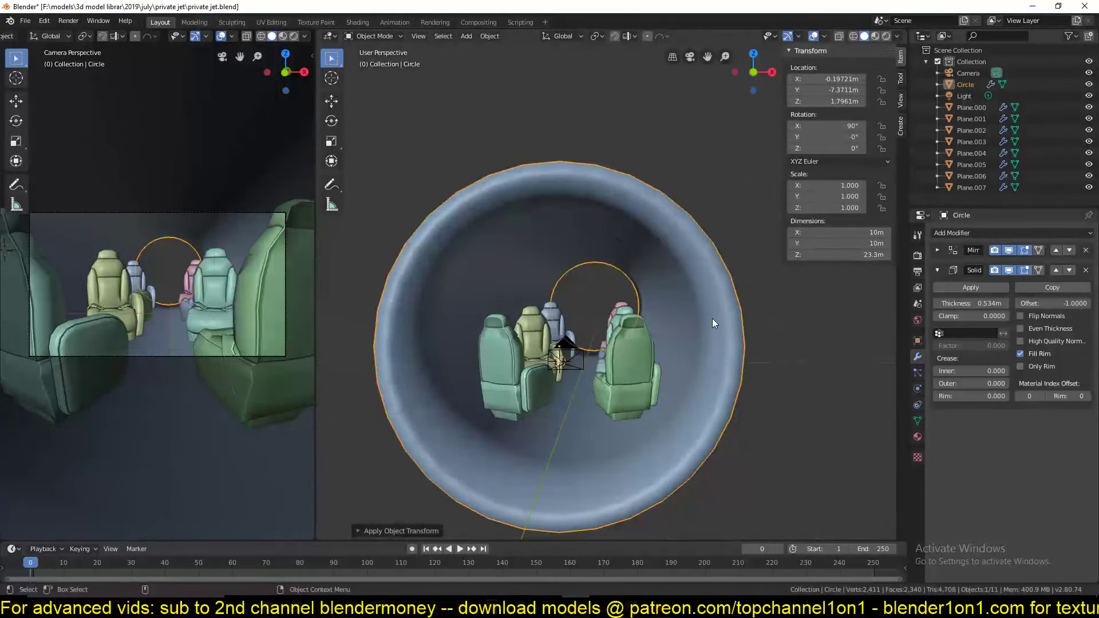
pyautogui.click(938, 250)
pyautogui.moveTo(573, 343); pyautogui.dragTo(622, 402, button='middle')
# Step: Apply the wall thickness, widen the shell along X, and enable Mirror clipping
pyautogui.press('Tab')
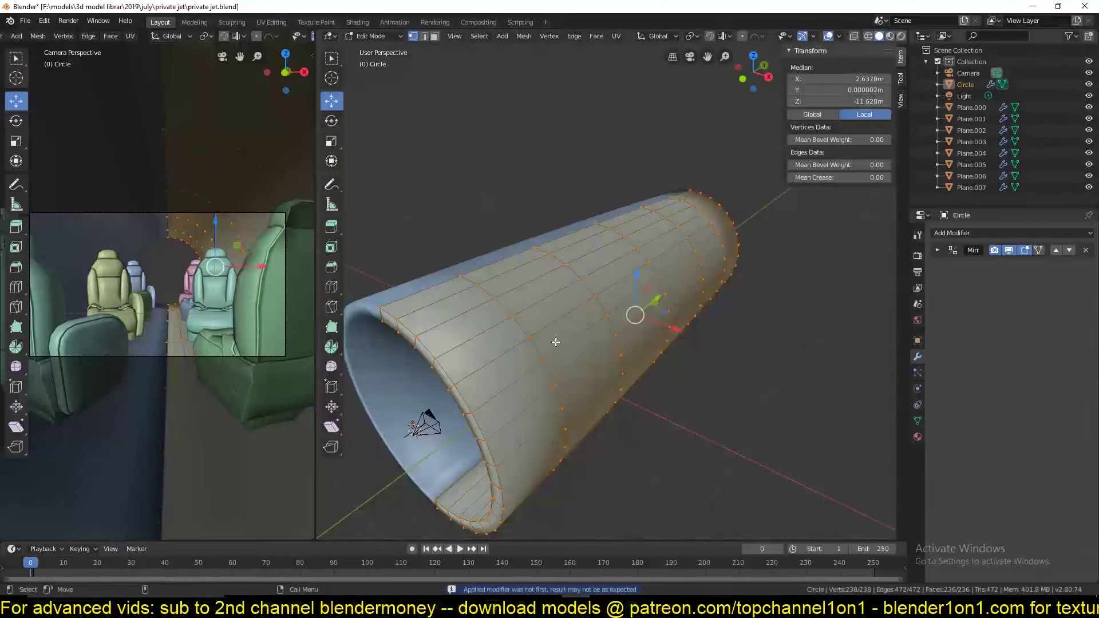
pyautogui.press('KP_1')
pyautogui.click(764, 364)
pyautogui.click(938, 250)
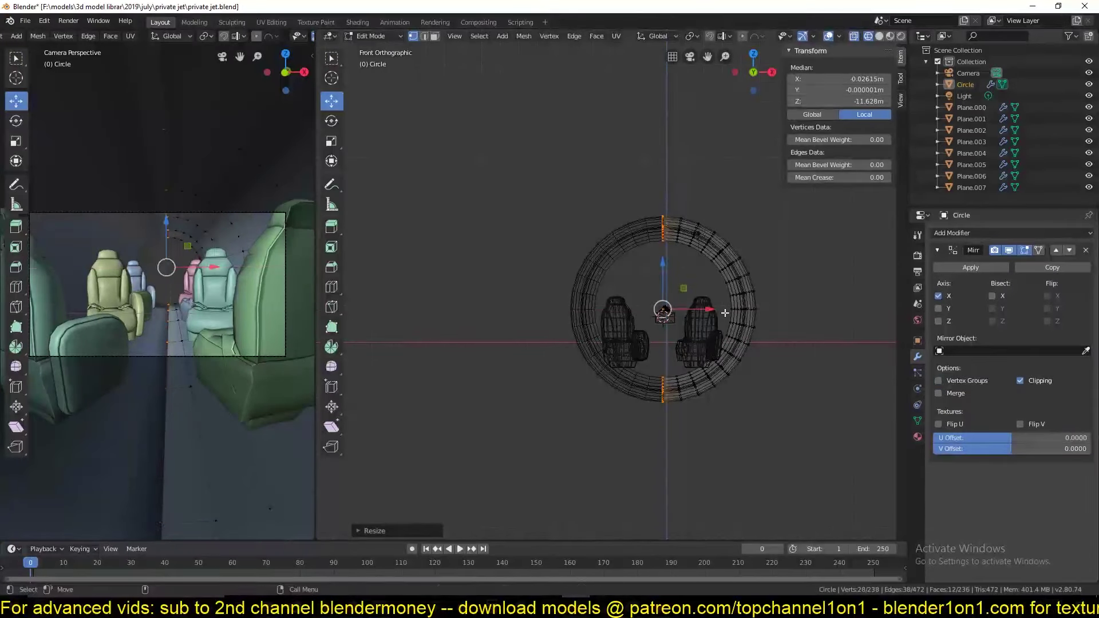
pyautogui.press('a')
pyautogui.hotkey('shift', 'z')
pyautogui.press('Tab')
# Step: Enable Auto Smooth on the cabin shell normals
pyautogui.scroll(5, 734, 332)
pyautogui.moveTo(726, 333)
pyautogui.mouseDown(button='middle')
pyautogui.moveTo(686, 279)
pyautogui.moveTo(702, 333)
pyautogui.moveTo(693, 311)
pyautogui.moveTo(590, 250)
pyautogui.moveTo(563, 294)
pyautogui.mouseUp(button='middle')
pyautogui.hotkey('alt', 'a')
pyautogui.click(950, 429)
# Step: Check the rim faces, save, and delete the stray Circle.001 copy
pyautogui.press('Tab')
pyautogui.click(589, 250)
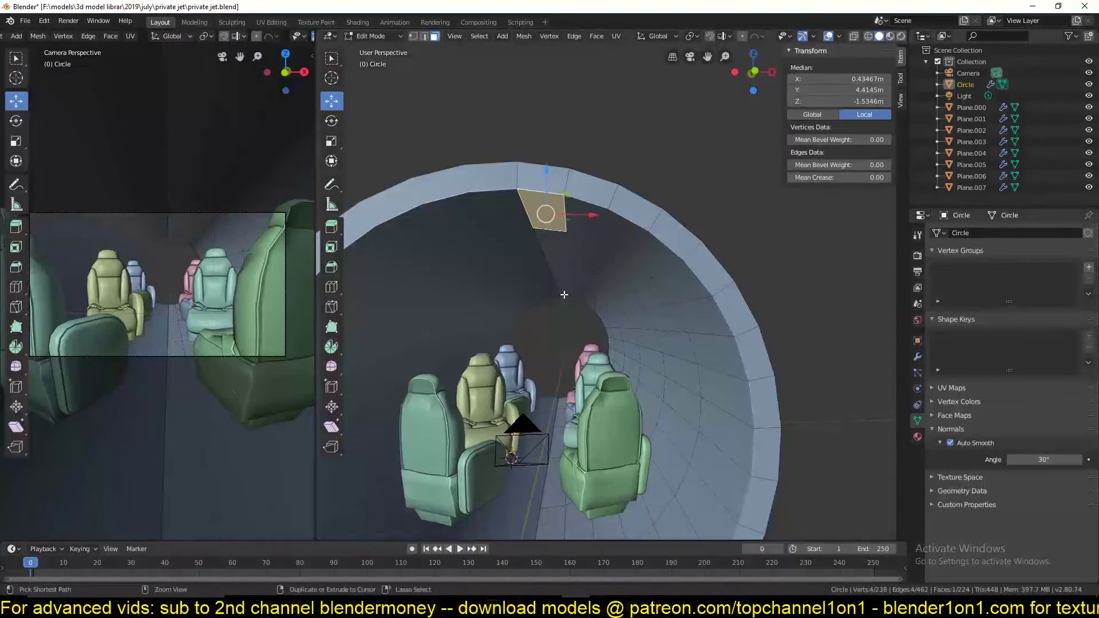
pyautogui.press('Escape')
pyautogui.moveTo(637, 298); pyautogui.dragTo(740, 361, button='middle')
pyautogui.hotkey('alt', 'a')
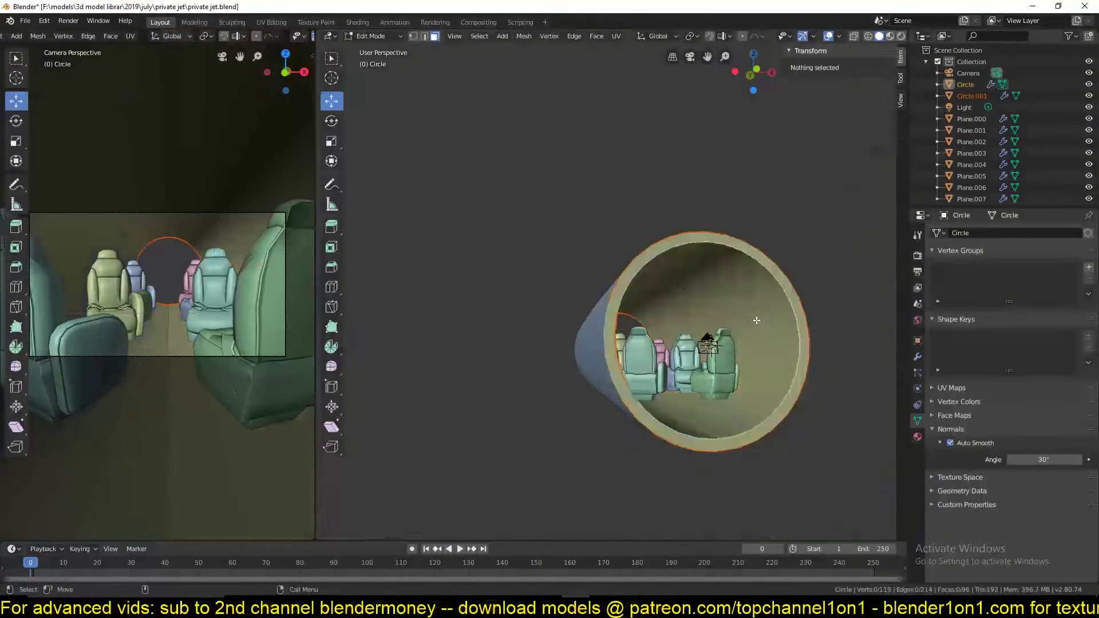
pyautogui.press('Tab')
pyautogui.hotkey('ctrl', 's')
pyautogui.click(739, 360)
pyautogui.press('Delete')
# Step: Add a 16-vertex circle for the window in side view
pyautogui.press('KP_3')
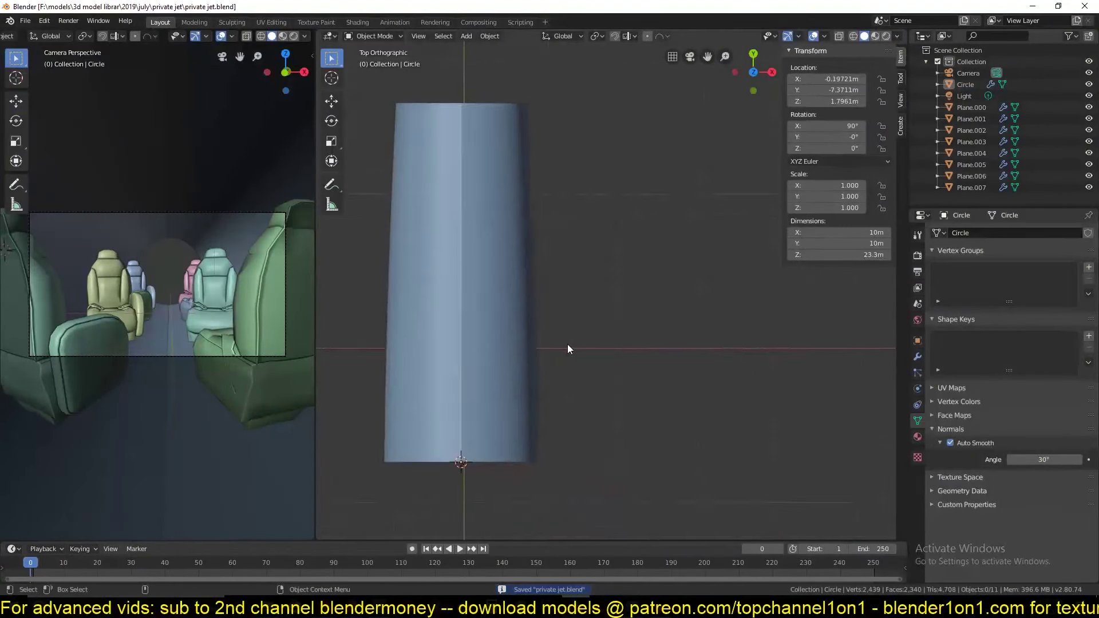
pyautogui.hotkey('shift', 'a')
pyautogui.click(564, 346)
pyautogui.click(372, 535)
pyautogui.click(467, 405)
pyautogui.write('16')
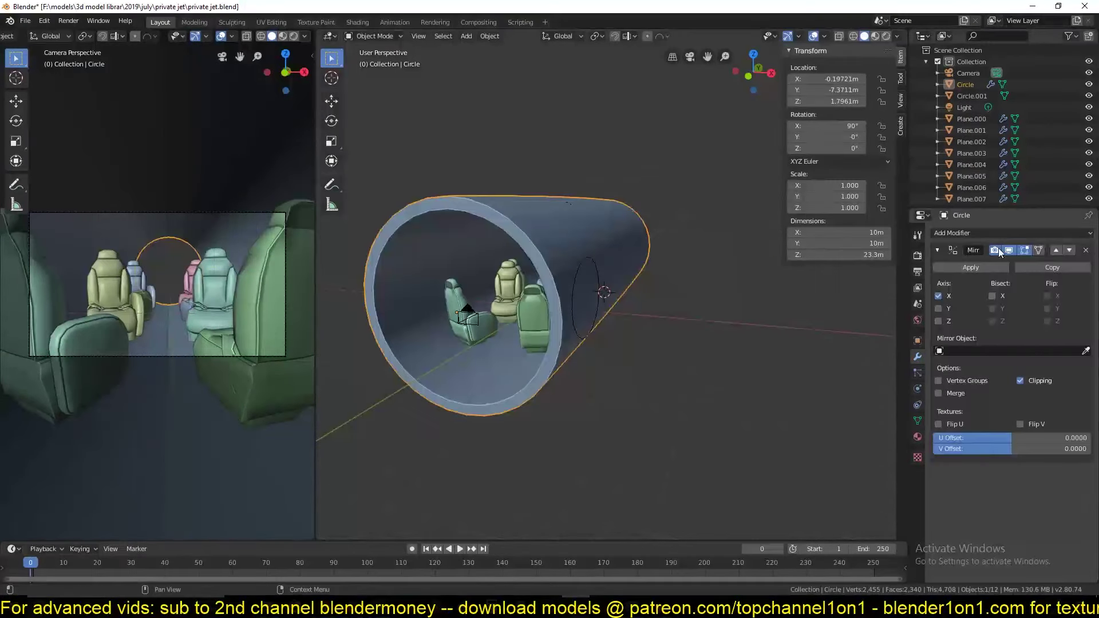
# Step: Add a Boolean cut to the fuselage and display the window cutter as wire
pyautogui.click(998, 233)
pyautogui.click(884, 284)
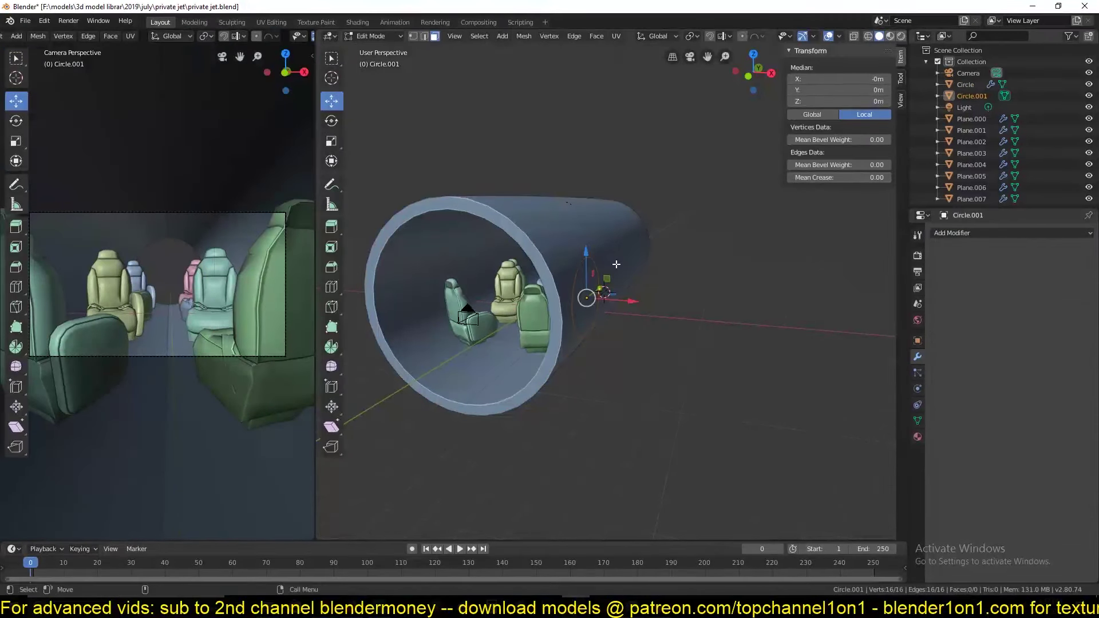
pyautogui.click(684, 284)
pyautogui.press('KP_Decimal')
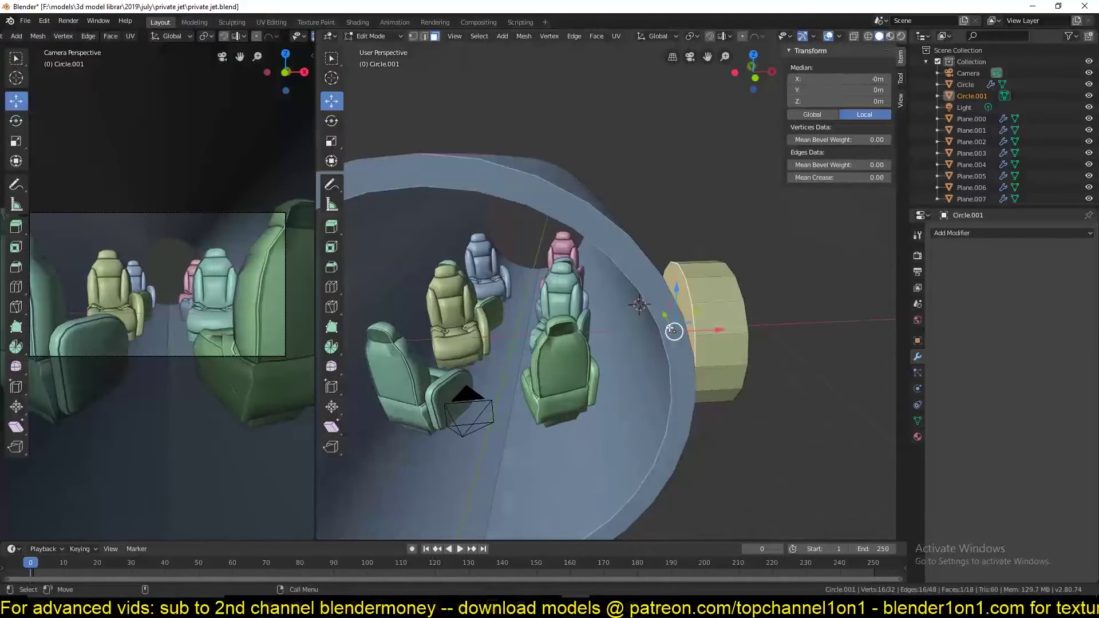
pyautogui.click(918, 421)
pyautogui.click(918, 341)
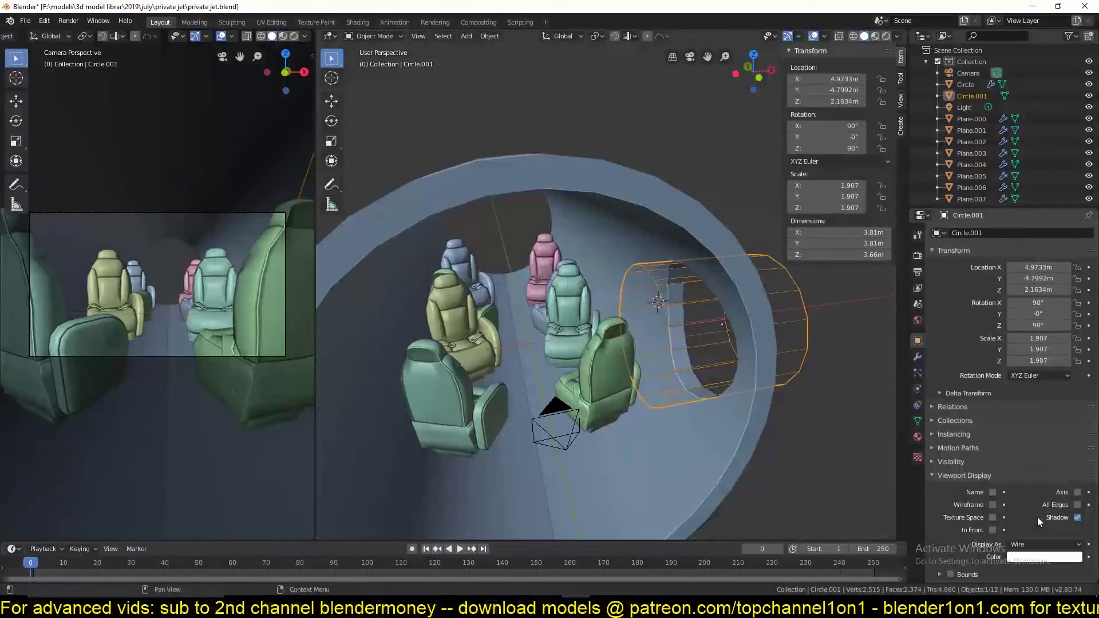
pyautogui.click(667, 350)
# Step: Raise the window cutter vertically to Z 2.5335
pyautogui.moveTo(716, 367)
pyautogui.mouseDown(button='middle')
pyautogui.moveTo(666, 350)
pyautogui.moveTo(645, 308)
pyautogui.mouseUp(button='middle')
pyautogui.click(658, 318)
pyautogui.press('KP_1')
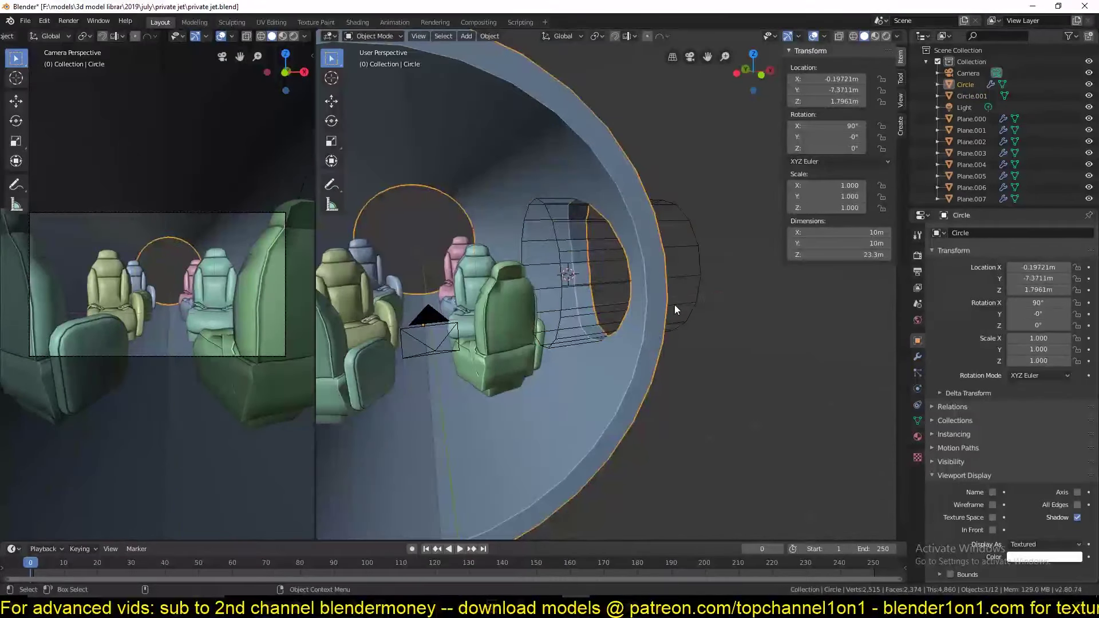
pyautogui.scroll(5, 441, 384)
pyautogui.press('g')
pyautogui.press('z')
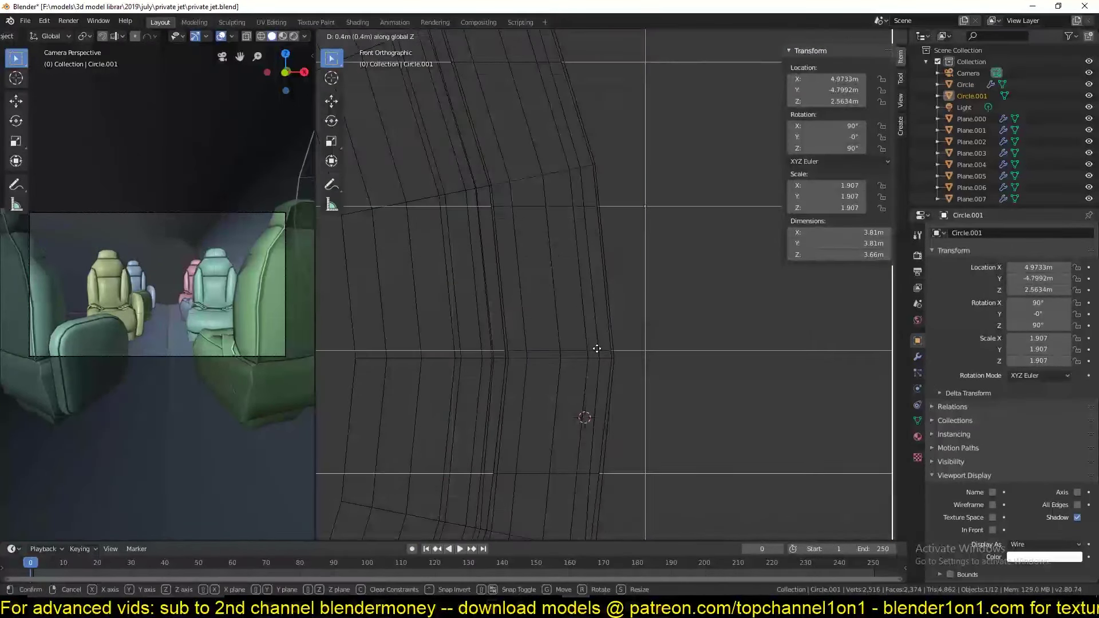
pyautogui.click(599, 347)
pyautogui.scroll(-5, 629, 351)
pyautogui.moveTo(628, 351); pyautogui.dragTo(577, 363, button='middle')
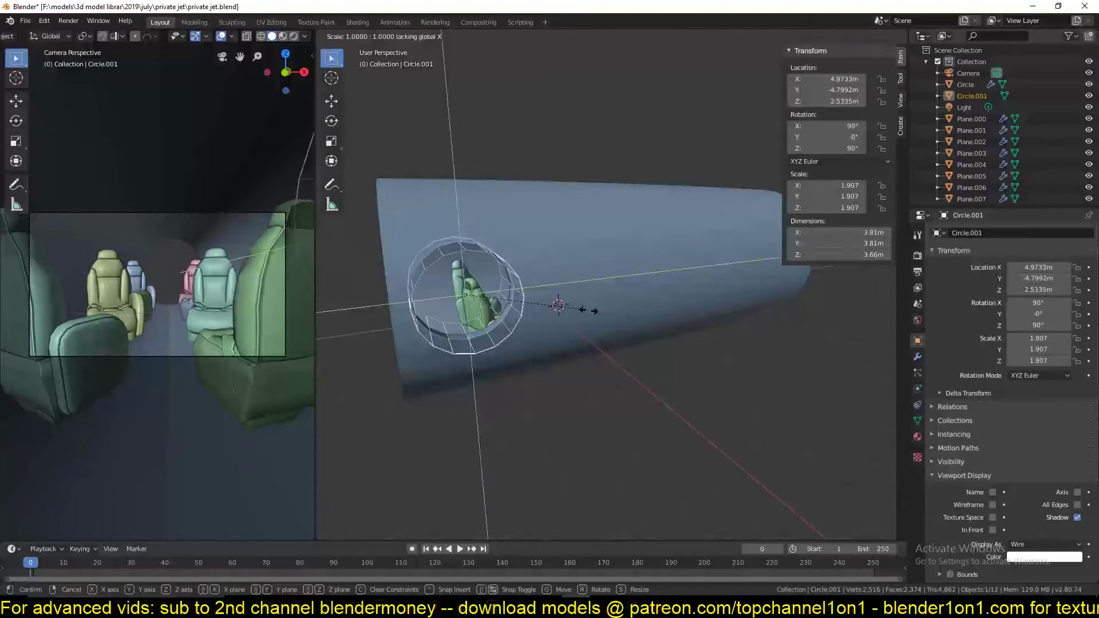
pyautogui.scroll(5, 544, 317)
pyautogui.scroll(-5, 538, 321)
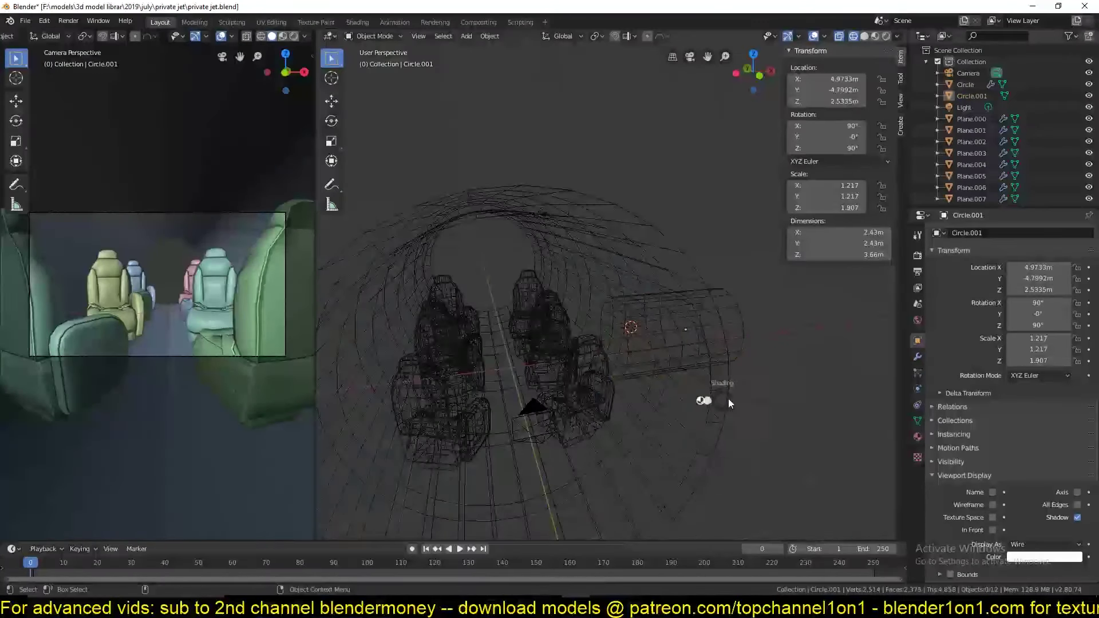
pyautogui.hotkey('alt', 'a')
# Step: Add an Array modifier to the window cutter with three copies 2.13 apart
pyautogui.moveTo(487, 355); pyautogui.dragTo(514, 322, button='middle')
pyautogui.click(514, 322)
pyautogui.click(918, 358)
pyautogui.click(1013, 233)
pyautogui.click(973, 252)
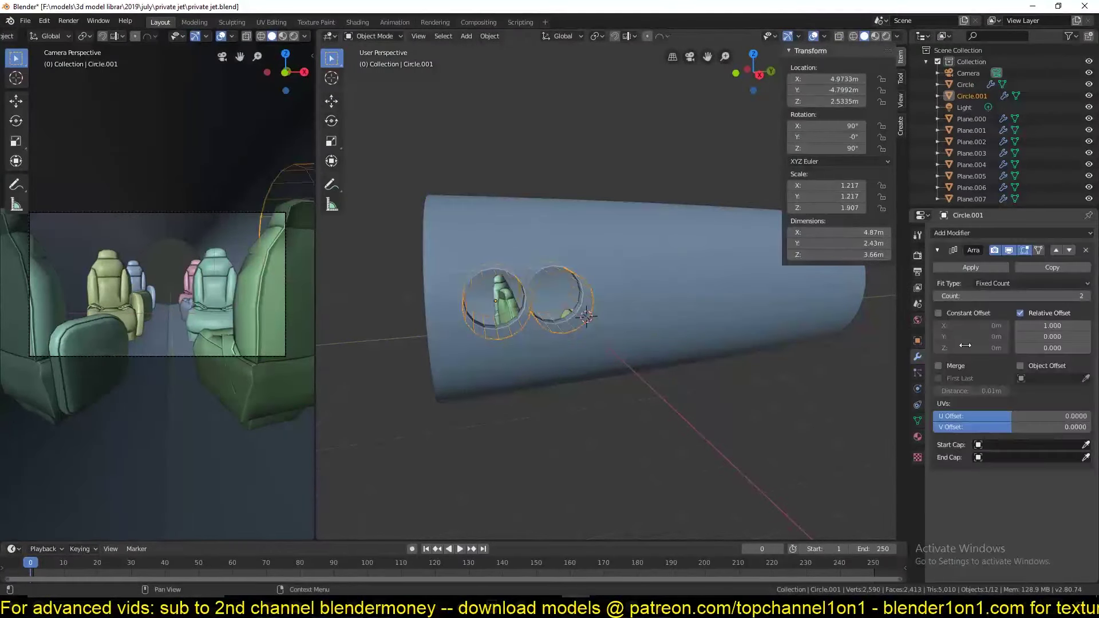
pyautogui.scroll(5, 772, 338)
# Step: Move the cutter along Y, rescale it, then select the fuselage for editing
pyautogui.press('g')
pyautogui.press('y')
pyautogui.click(687, 365)
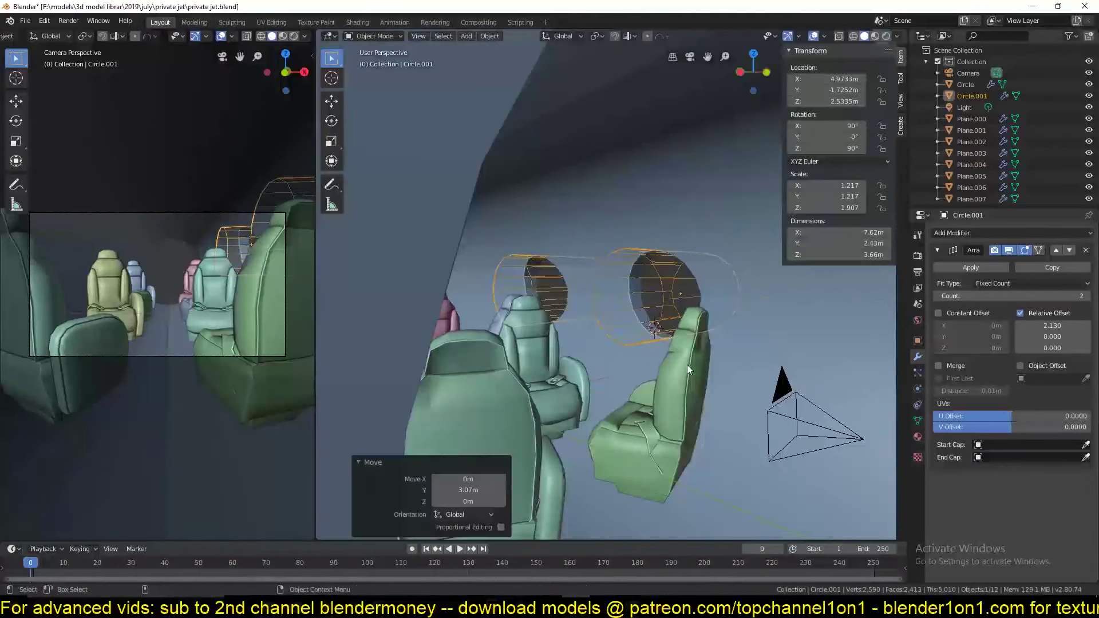
pyautogui.scroll(2, 687, 365)
pyautogui.moveTo(74, 284); pyautogui.dragTo(159, 295, button='middle')
pyautogui.press('Tab')
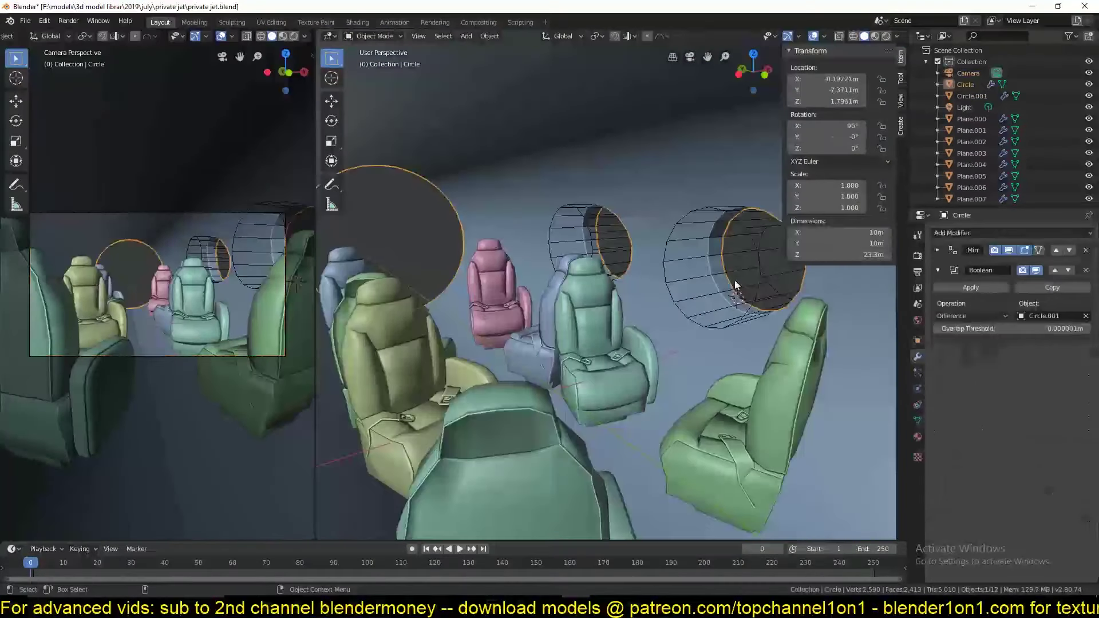
pyautogui.press('a')
pyautogui.click(765, 334)
pyautogui.press('Tab')
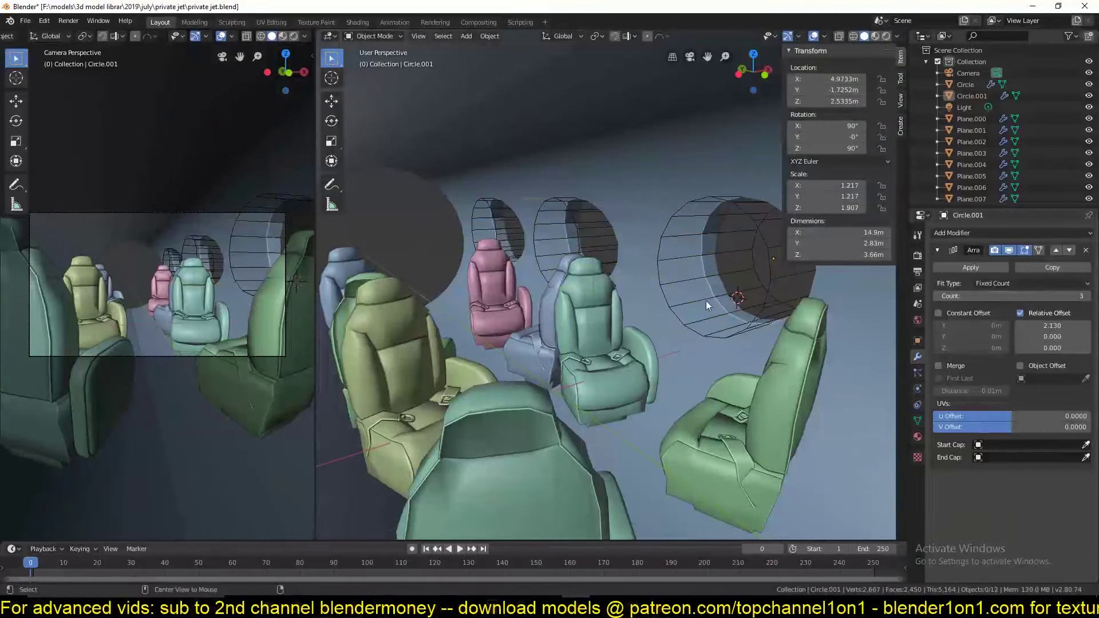
pyautogui.moveTo(533, 302)
pyautogui.mouseDown(button='middle')
pyautogui.moveTo(518, 323)
pyautogui.moveTo(606, 366)
pyautogui.mouseUp(button='middle')
pyautogui.click(660, 415)
pyautogui.press('Tab')
# Step: Separate the strip of cabin floor faces into its own object
pyautogui.moveTo(660, 415); pyautogui.dragTo(727, 419, button='middle')
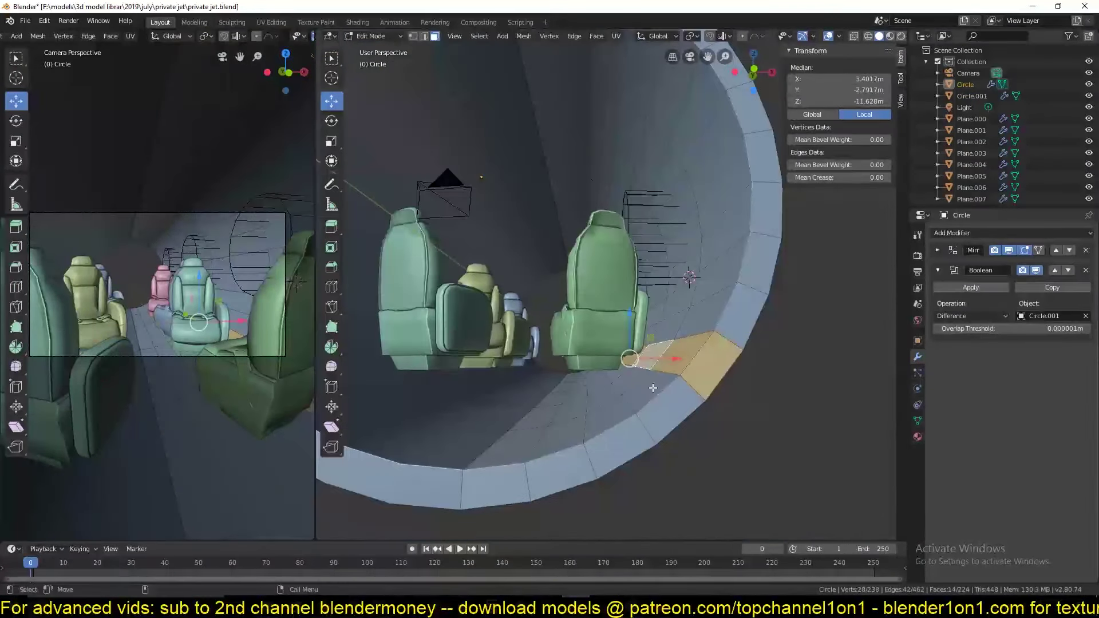
pyautogui.keyDown('ctrl'); pyautogui.click(727, 419); pyautogui.keyUp('ctrl')
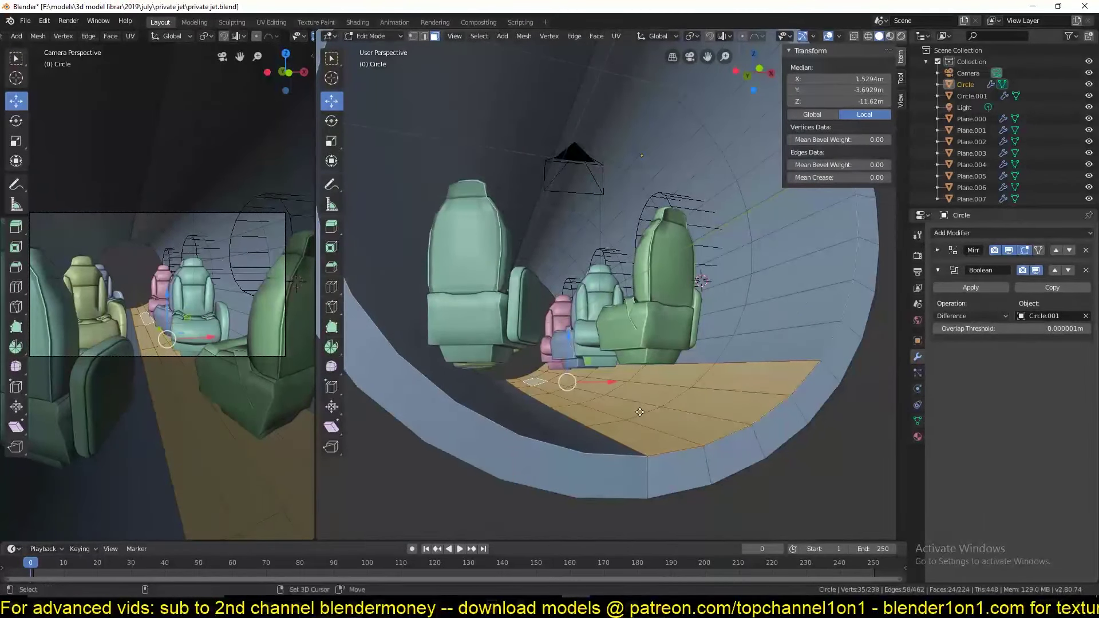
pyautogui.press('p')
pyautogui.click(544, 423)
# Step: Flatten the floor object with a Y scale of 0 and save the file
pyautogui.press('Tab')
pyautogui.click(796, 358)
pyautogui.press('Tab')
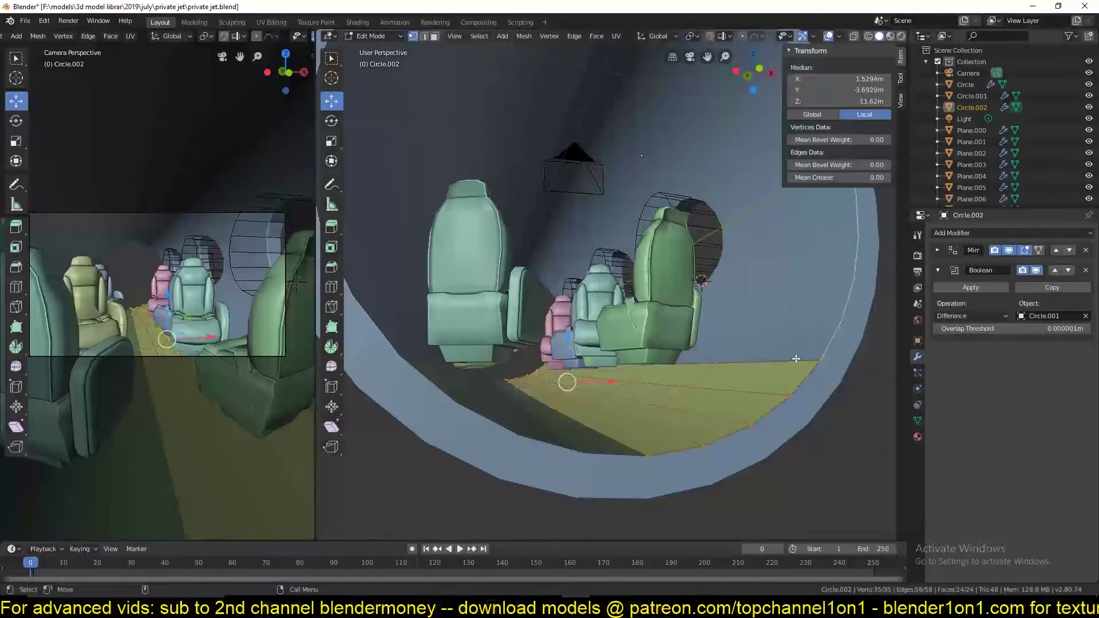
pyautogui.press('s')
pyautogui.press('y')
pyautogui.press('0')
pyautogui.press('Return')
pyautogui.moveTo(687, 452)
pyautogui.mouseDown(button='middle')
pyautogui.moveTo(572, 347)
pyautogui.moveTo(620, 372)
pyautogui.moveTo(626, 314)
pyautogui.mouseUp(button='middle')
pyautogui.press('Tab')
pyautogui.hotkey('ctrl', 's')
# Step: In the fuselage mesh, select a ceiling face strip and add a loop cut around the tube
pyautogui.click(697, 205)
pyautogui.press('Tab')
pyautogui.moveTo(697, 205); pyautogui.dragTo(630, 258, button='middle')
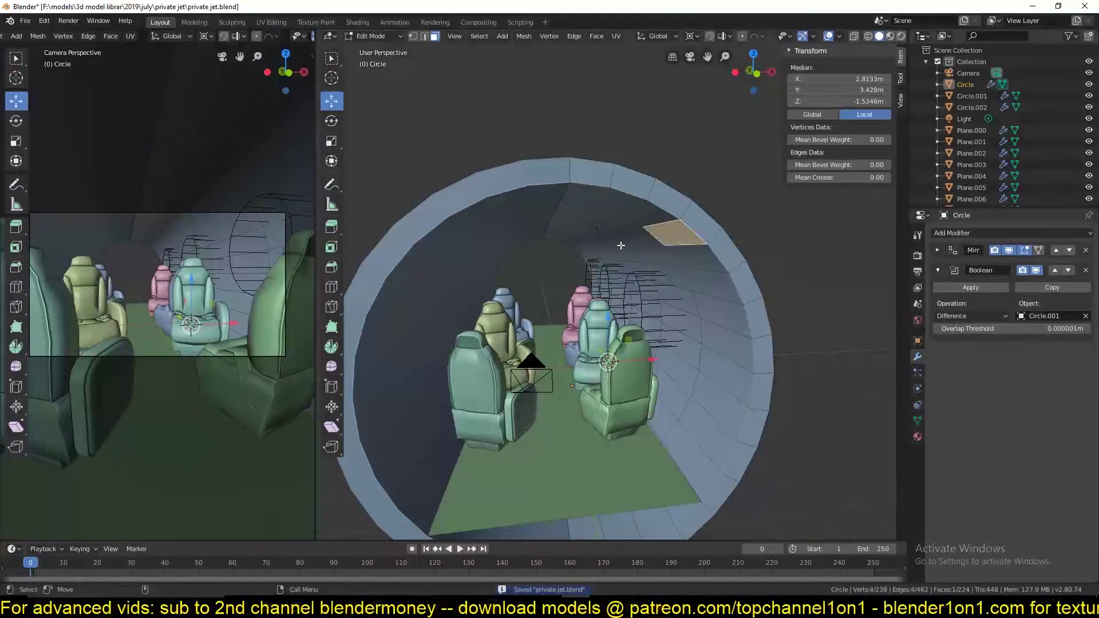
pyautogui.keyDown('ctrl'); pyautogui.click(612, 209); pyautogui.keyUp('ctrl')
pyautogui.hotkey('alt', 'a')
pyautogui.hotkey('ctrl', 'r')
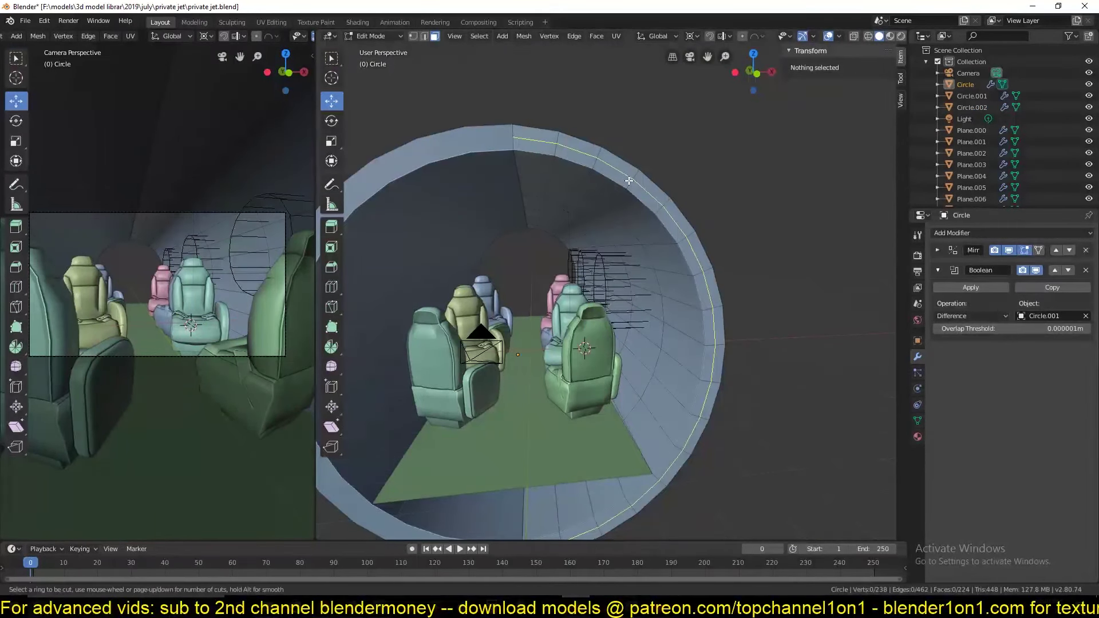
pyautogui.click(572, 189)
pyautogui.keyDown('ctrl'); pyautogui.click(545, 229); pyautogui.keyUp('ctrl')
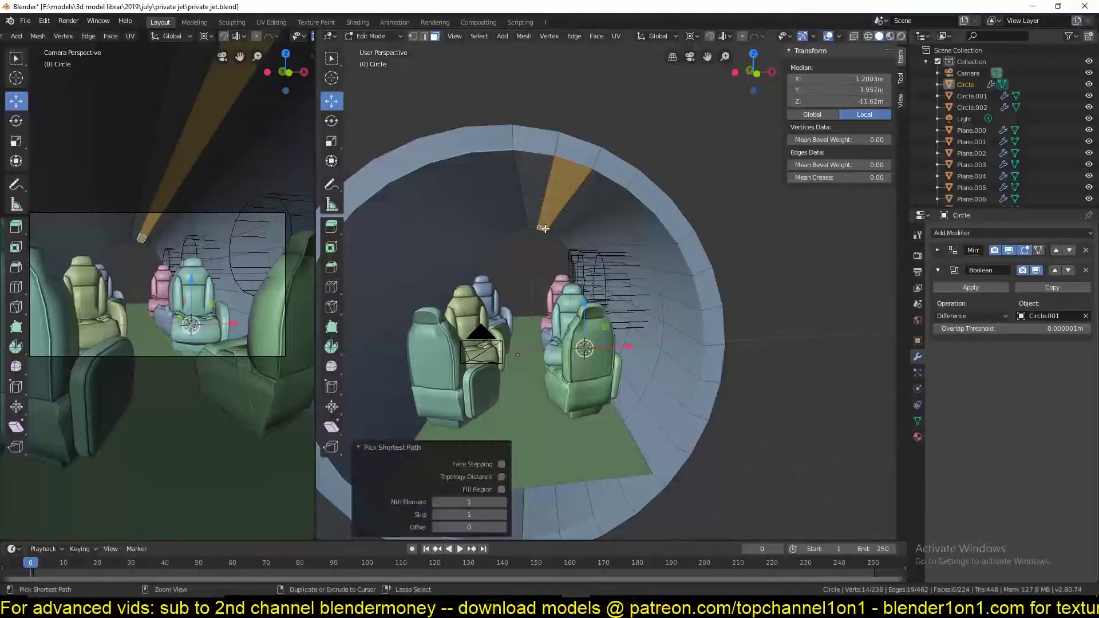
pyautogui.hotkey('ctrl', 'r')
pyautogui.click(637, 228)
pyautogui.moveTo(637, 228)
pyautogui.mouseDown(button='middle')
pyautogui.moveTo(620, 375)
pyautogui.moveTo(574, 309)
pyautogui.moveTo(759, 339)
pyautogui.mouseUp(button='middle')
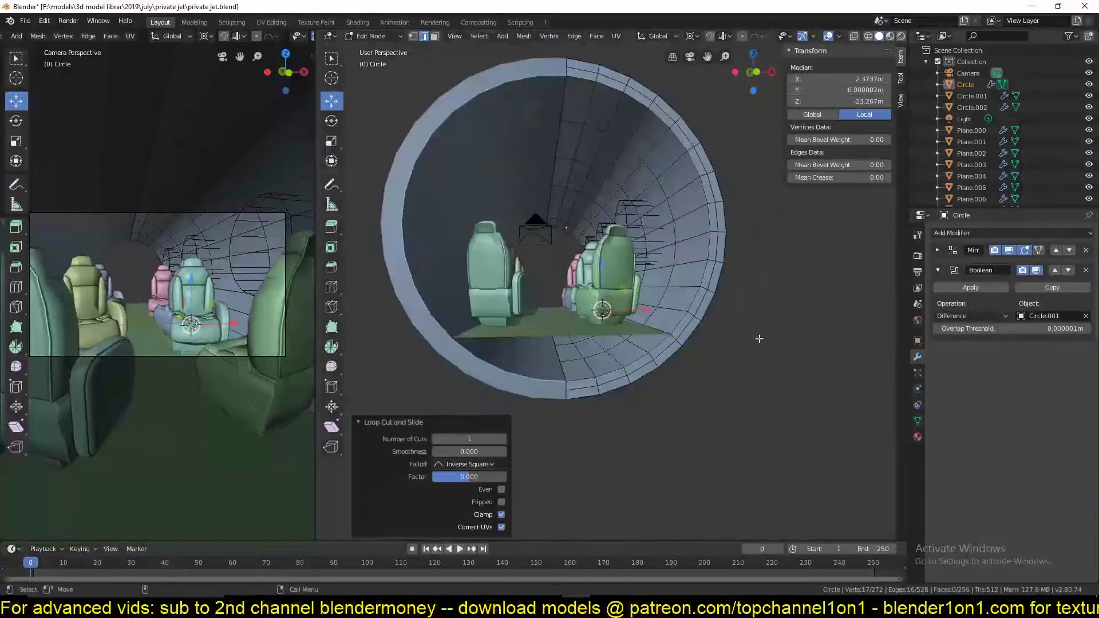
# Step: Delete the ceiling faces, fill the opening's edges with new faces, and save
pyautogui.hotkey('alt', 'a')
pyautogui.press('3')
pyautogui.scroll(4, 671, 167)
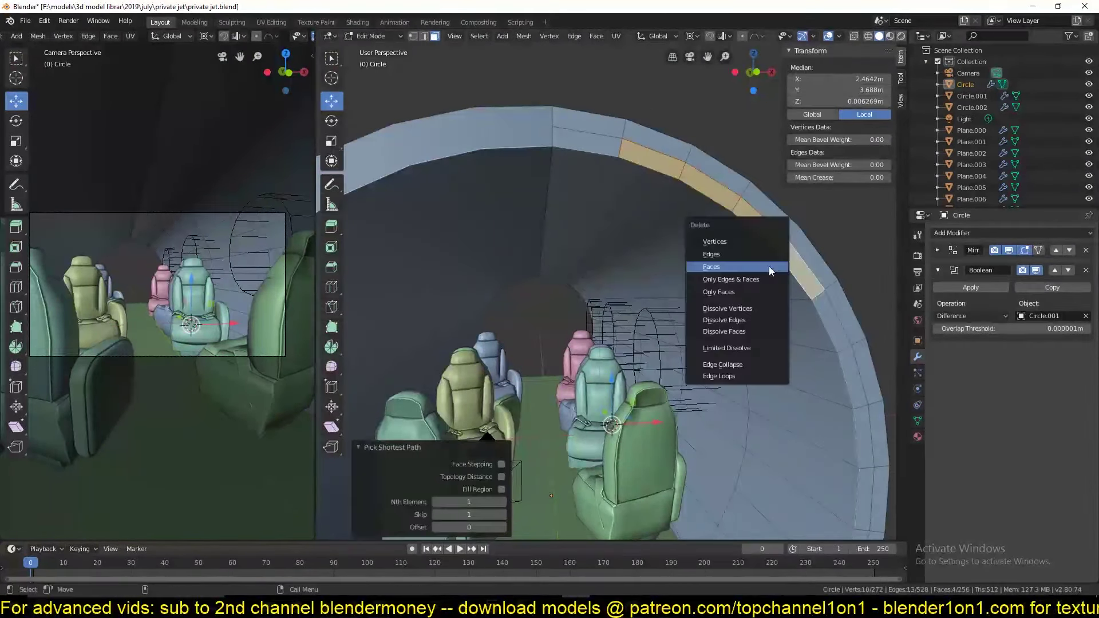
pyautogui.click(769, 271)
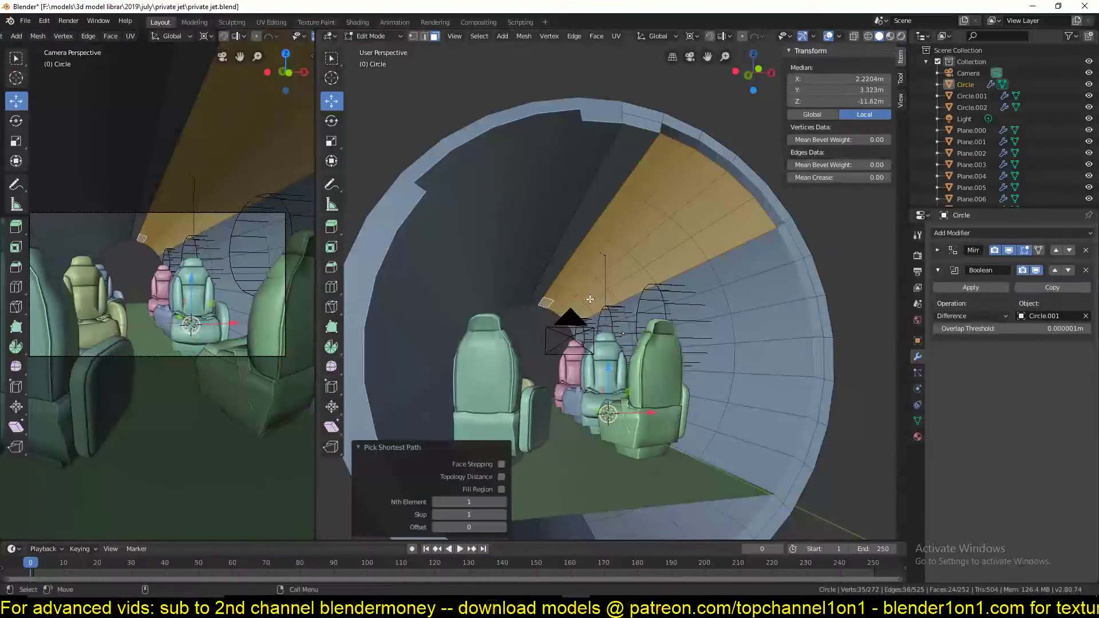
pyautogui.scroll(-5, 478, 295)
pyautogui.press('2')
pyautogui.keyDown('ctrl'); pyautogui.click(582, 228); pyautogui.keyUp('ctrl')
pyautogui.moveTo(582, 229); pyautogui.dragTo(652, 265, button='middle')
pyautogui.click(651, 265)
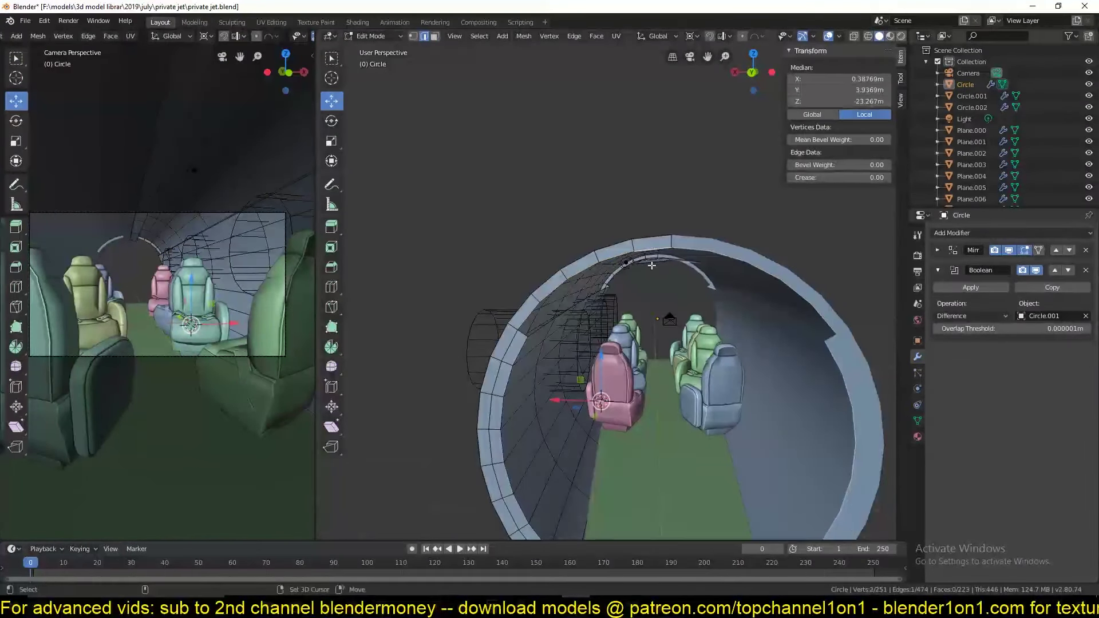
pyautogui.moveTo(526, 315)
pyautogui.mouseDown(button='middle')
pyautogui.moveTo(677, 316)
pyautogui.moveTo(661, 249)
pyautogui.moveTo(630, 257)
pyautogui.moveTo(572, 315)
pyautogui.mouseUp(button='middle')
pyautogui.press('f')
pyautogui.hotkey('alt', 'a')
pyautogui.hotkey('ctrl', 's')
# Step: Add a centred loop cut across the fuselage ceiling
pyautogui.hotkey('ctrl', 'r')
pyautogui.scroll(3, 661, 249)
pyautogui.click(630, 257)
pyautogui.rightClick(629, 258)
pyautogui.scroll(3, 527, 370)
pyautogui.moveTo(527, 370); pyautogui.dragTo(561, 400, button='middle')
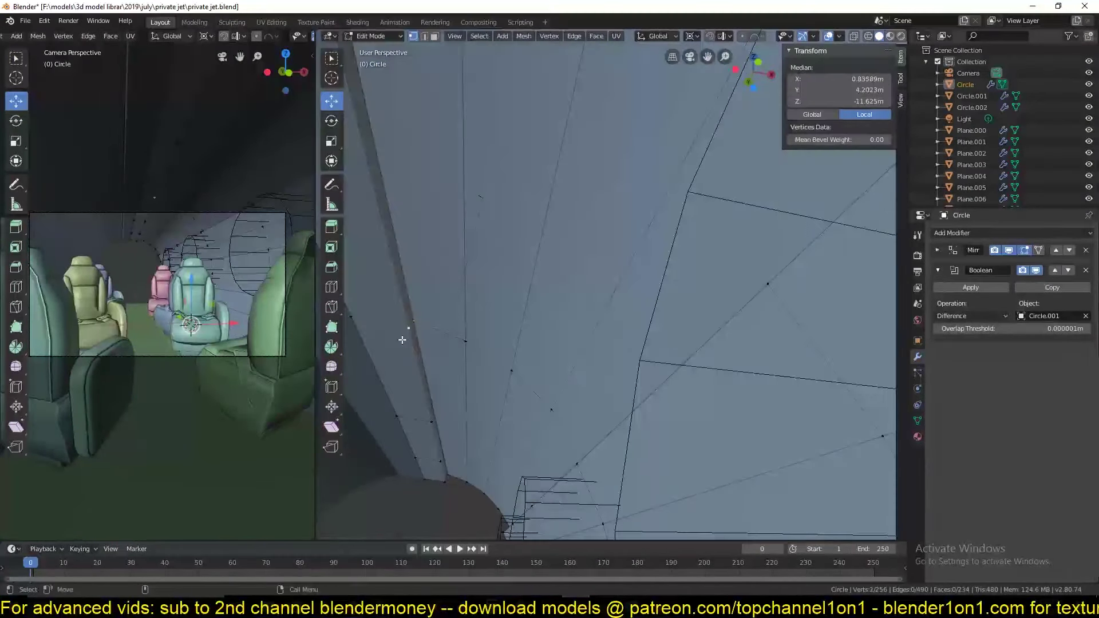
# Step: Add a second centred ceiling loop cut and join two ceiling vertices with an edge
pyautogui.click(558, 407)
pyautogui.moveTo(488, 385); pyautogui.dragTo(659, 365, button='middle')
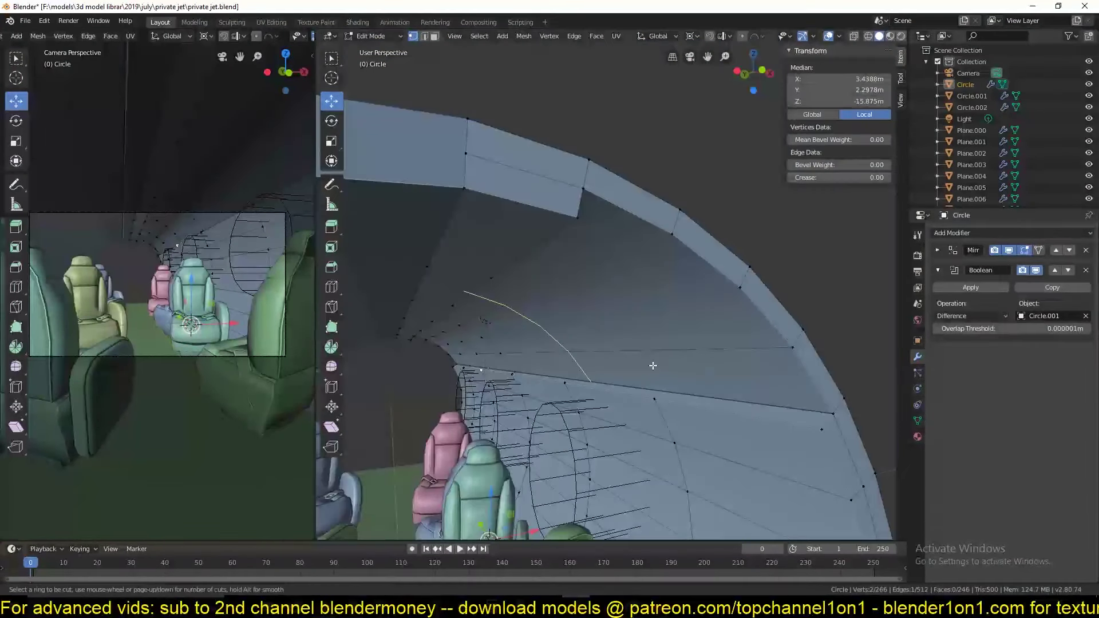
pyautogui.hotkey('ctrl', 'r')
pyautogui.click(658, 365)
pyautogui.rightClick(658, 365)
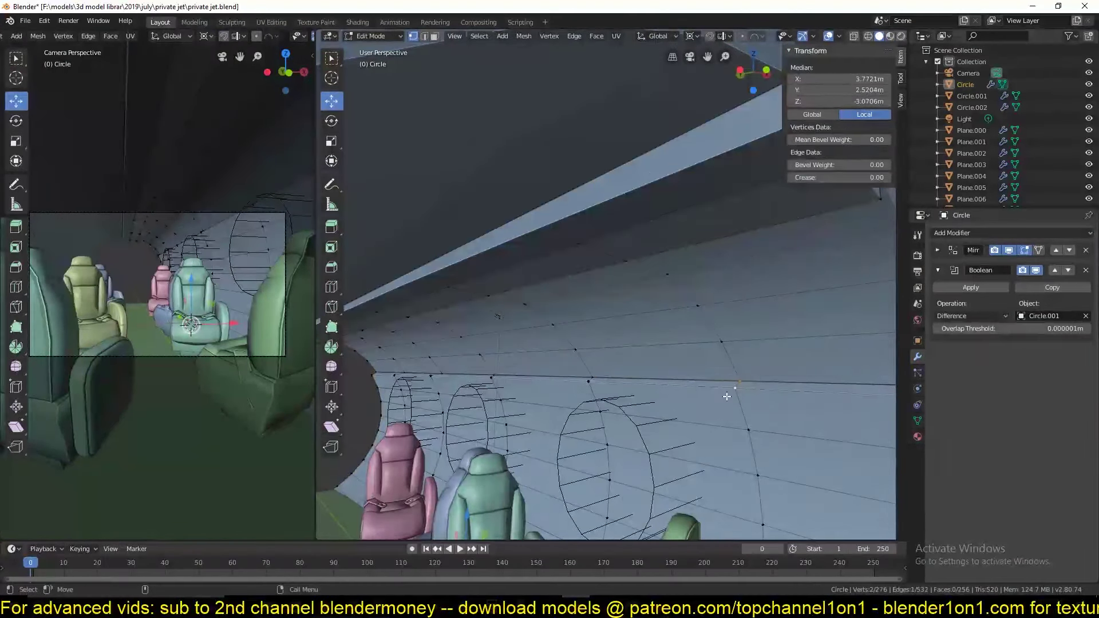
pyautogui.moveTo(727, 396)
pyautogui.mouseDown(button='middle')
pyautogui.moveTo(551, 401)
pyautogui.moveTo(570, 407)
pyautogui.moveTo(546, 349)
pyautogui.mouseUp(button='middle')
pyautogui.click(546, 349)
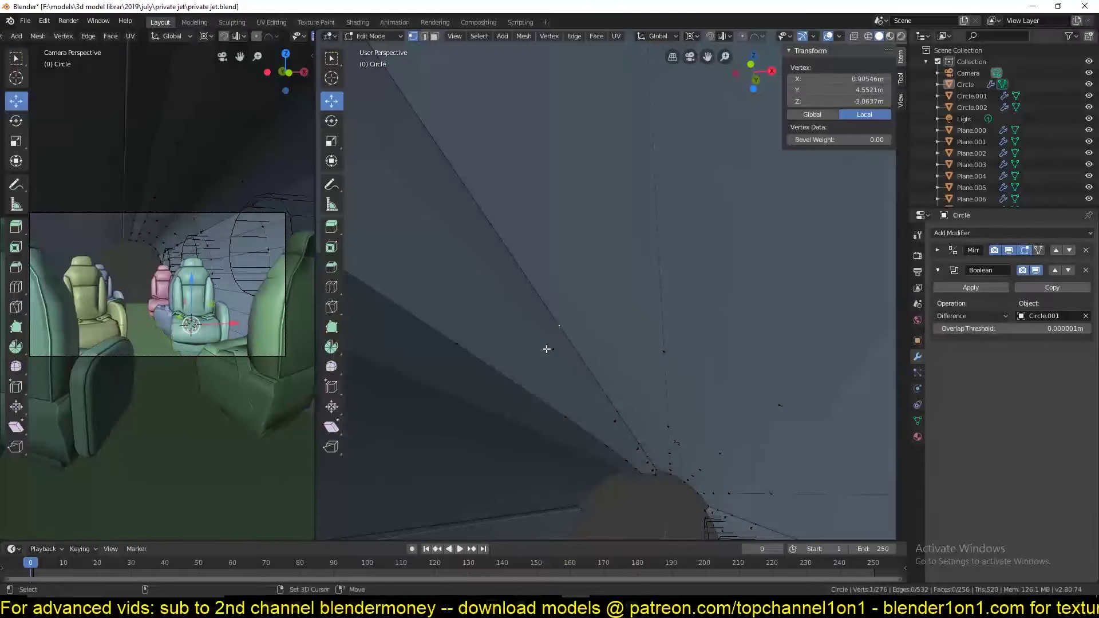
pyautogui.press('f')
pyautogui.moveTo(622, 431)
pyautogui.mouseDown(button='middle')
pyautogui.moveTo(626, 444)
pyautogui.moveTo(673, 373)
pyautogui.mouseUp(button='middle')
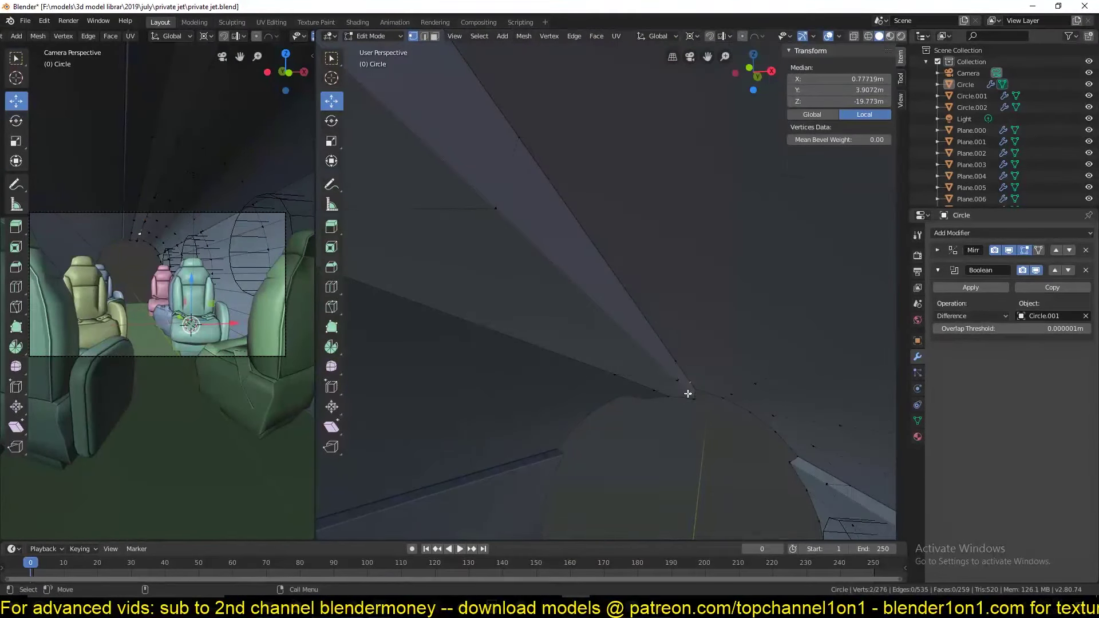
# Step: View the fuselage from the front and select the ceiling face strip and channel edge loop
pyautogui.hotkey('ctrl', 'z')
pyautogui.moveTo(513, 197); pyautogui.dragTo(761, 290, button='middle')
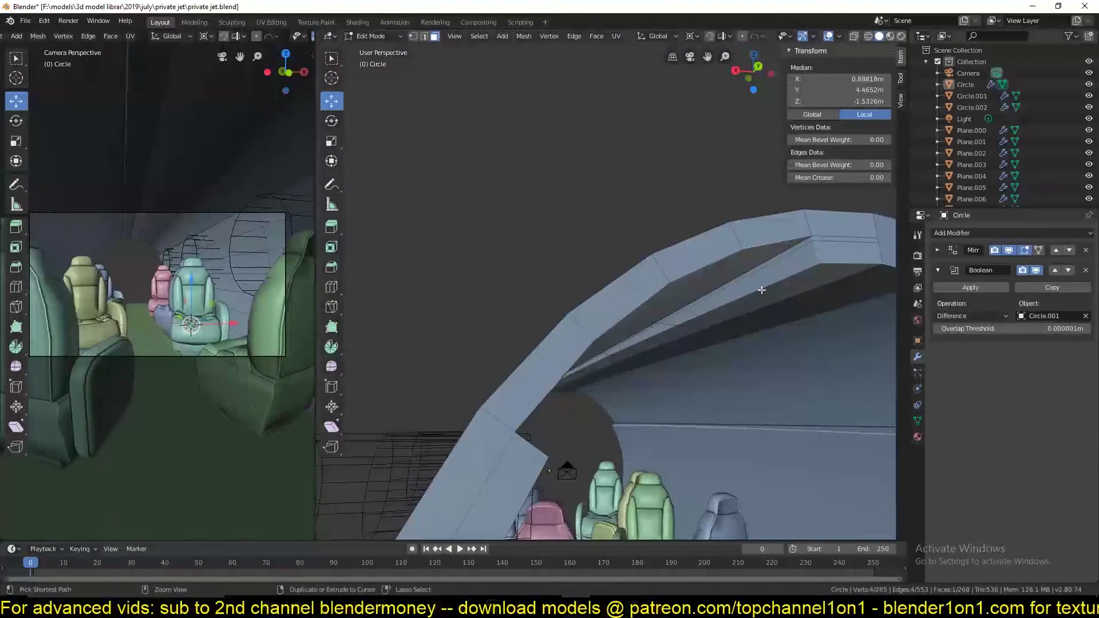
pyautogui.press('KP_1')
pyautogui.keyDown('ctrl'); pyautogui.click(689, 334); pyautogui.keyUp('ctrl')
pyautogui.scroll(4, 689, 334)
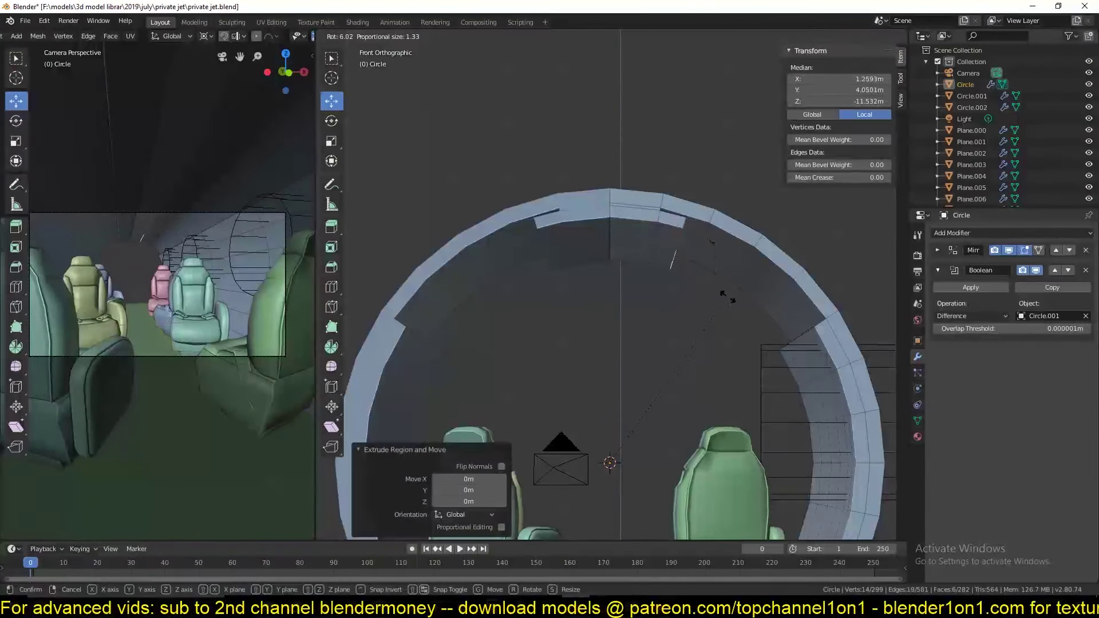
pyautogui.moveTo(723, 290); pyautogui.dragTo(566, 268, button='middle')
pyautogui.press('2')
pyautogui.keyDown('alt'); pyautogui.click(566, 269); pyautogui.keyUp('alt')
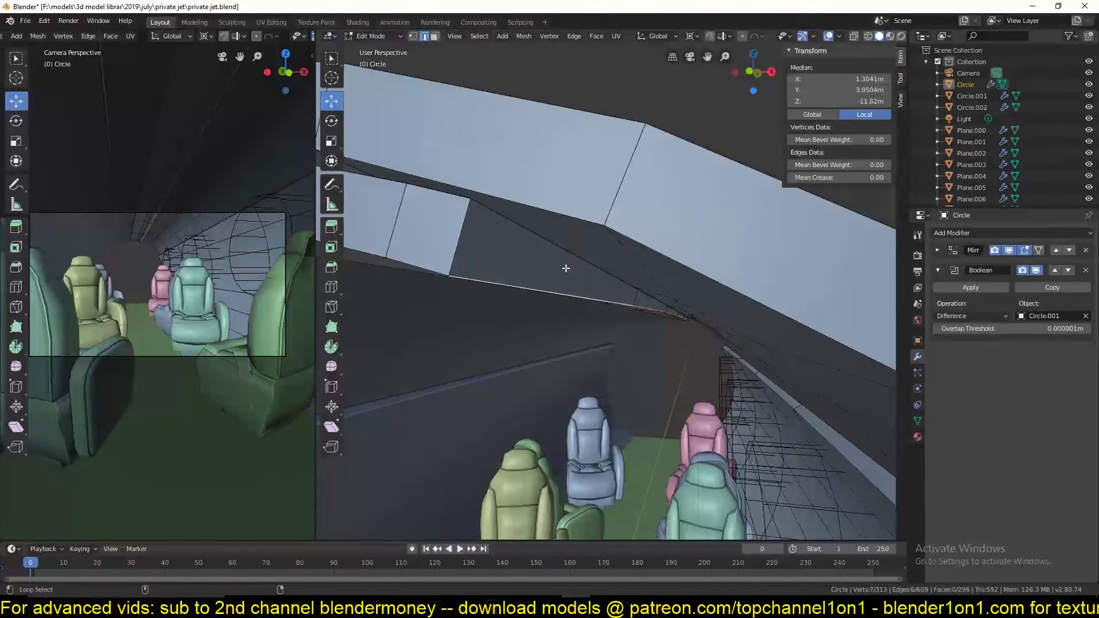
# Step: Select the channel face loop and ceiling vertices to shape the overhead ledge
pyautogui.keyDown('alt'); pyautogui.click(483, 216); pyautogui.keyUp('alt')
pyautogui.scroll(-5, 484, 215)
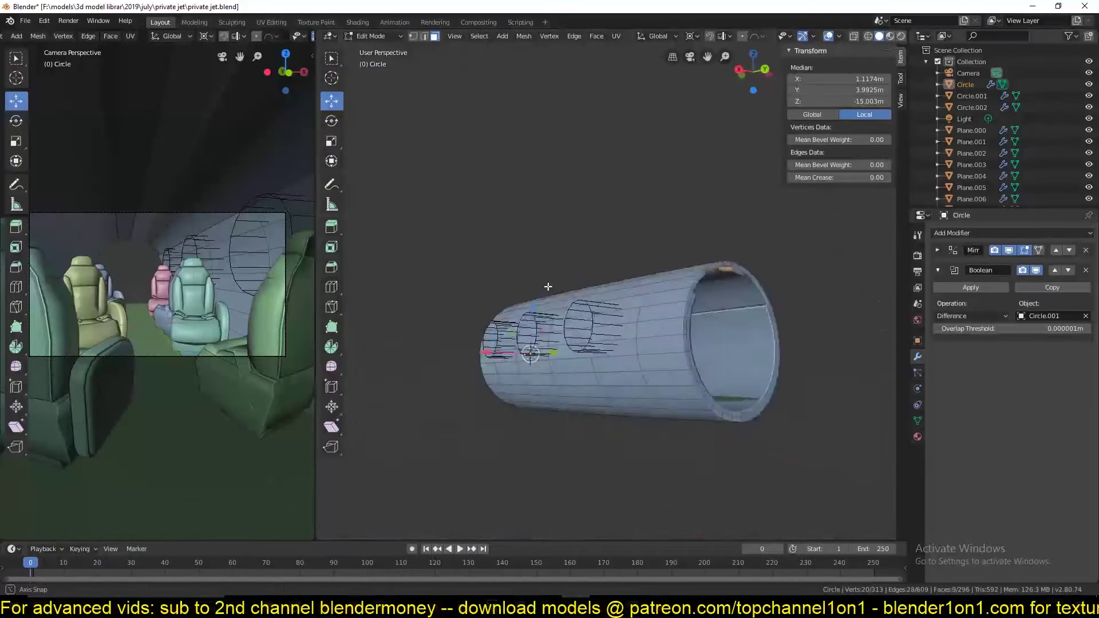
pyautogui.scroll(5, 617, 202)
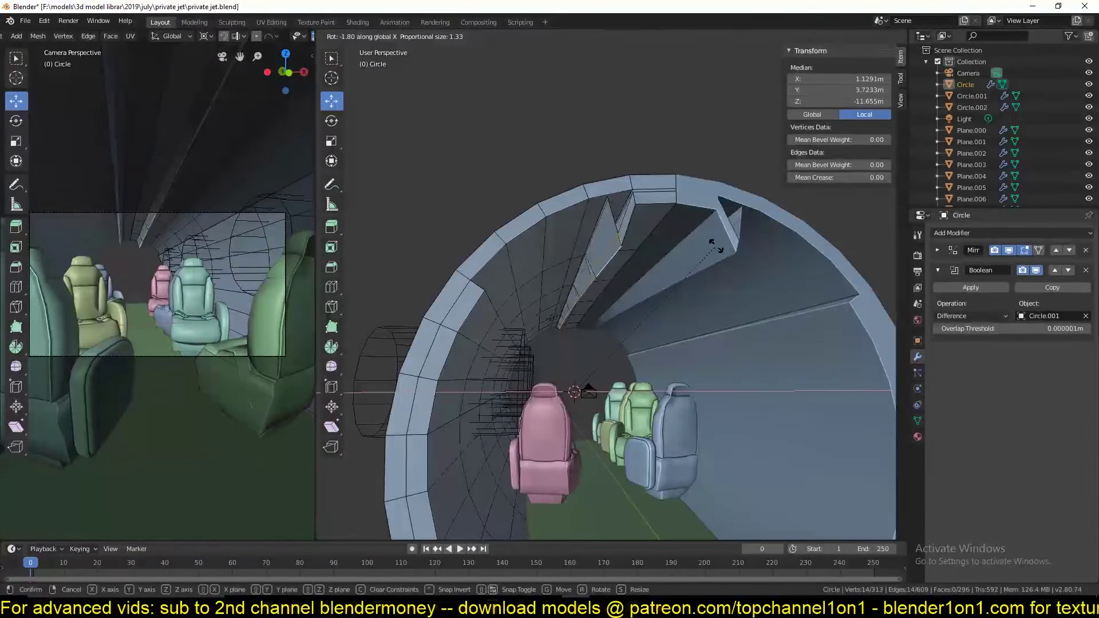
pyautogui.press('Escape')
pyautogui.scroll(-5, 675, 349)
pyautogui.scroll(5, 634, 326)
pyautogui.click(634, 326)
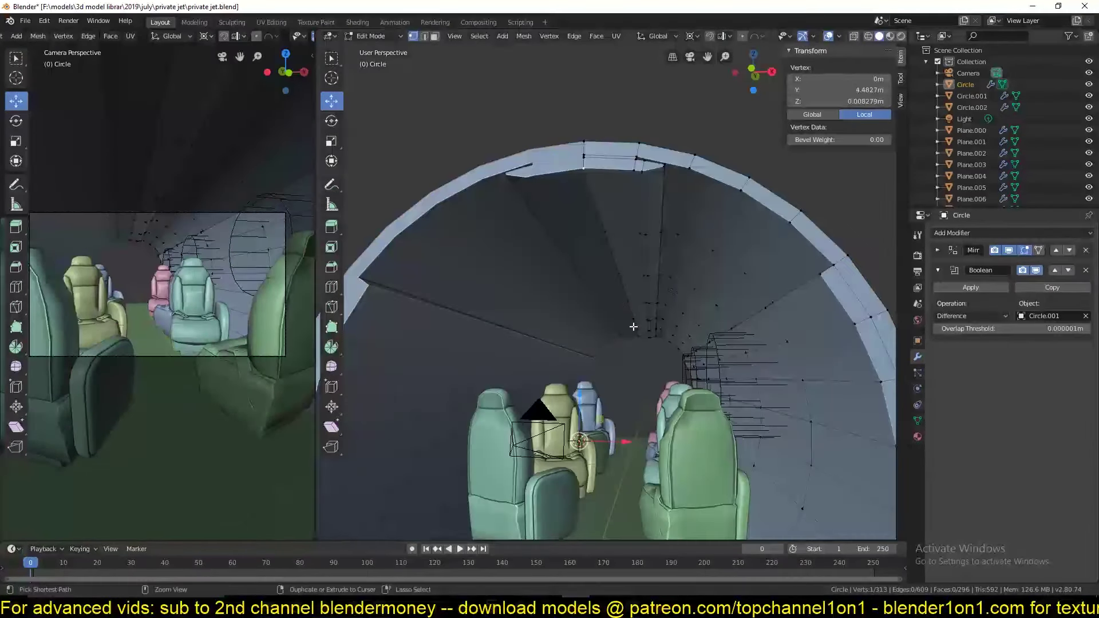
pyautogui.press('Escape')
pyautogui.moveTo(640, 264)
pyautogui.mouseDown(button='middle')
pyautogui.moveTo(652, 343)
pyautogui.moveTo(564, 241)
pyautogui.mouseUp(button='middle')
# Step: Select a path of ceiling vertices and add a new edge loop on the fuselage
pyautogui.click(652, 342)
pyautogui.keyDown('ctrl'); pyautogui.click(650, 289); pyautogui.keyUp('ctrl')
pyautogui.press('Escape')
pyautogui.scroll(-5, 647, 339)
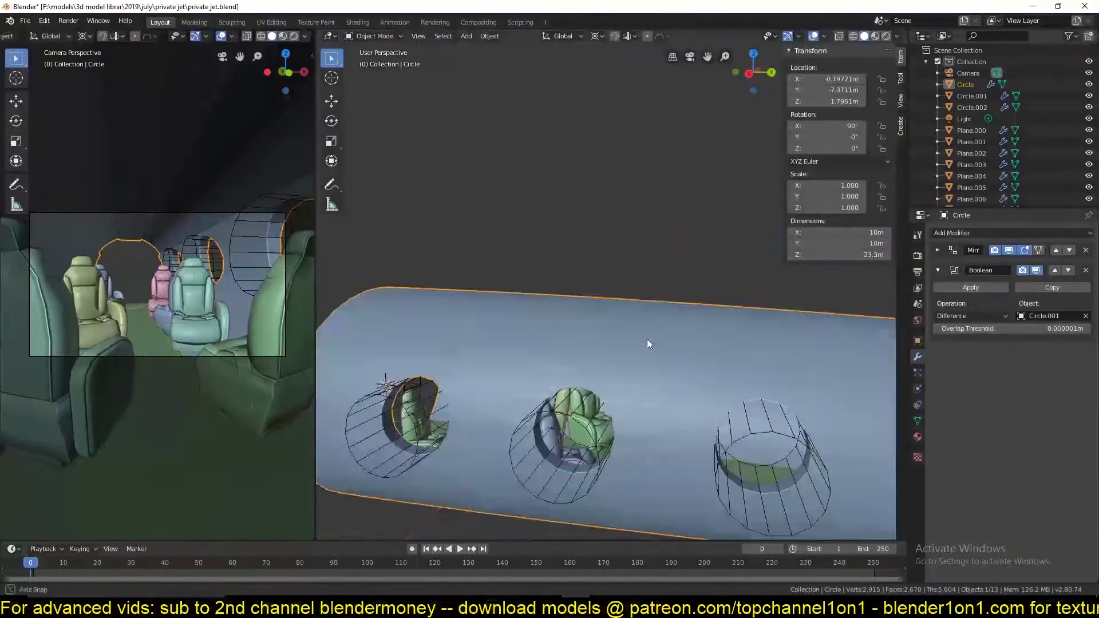
pyautogui.scroll(5, 647, 339)
pyautogui.moveTo(647, 339); pyautogui.dragTo(620, 341, button='middle')
pyautogui.hotkey('ctrl', 'r')
pyautogui.click(757, 424)
pyautogui.press('Escape')
# Step: Try rotating the channel-edge vertices around the Y axis, then cancel the rotation
pyautogui.moveTo(757, 425); pyautogui.dragTo(637, 346, button='middle')
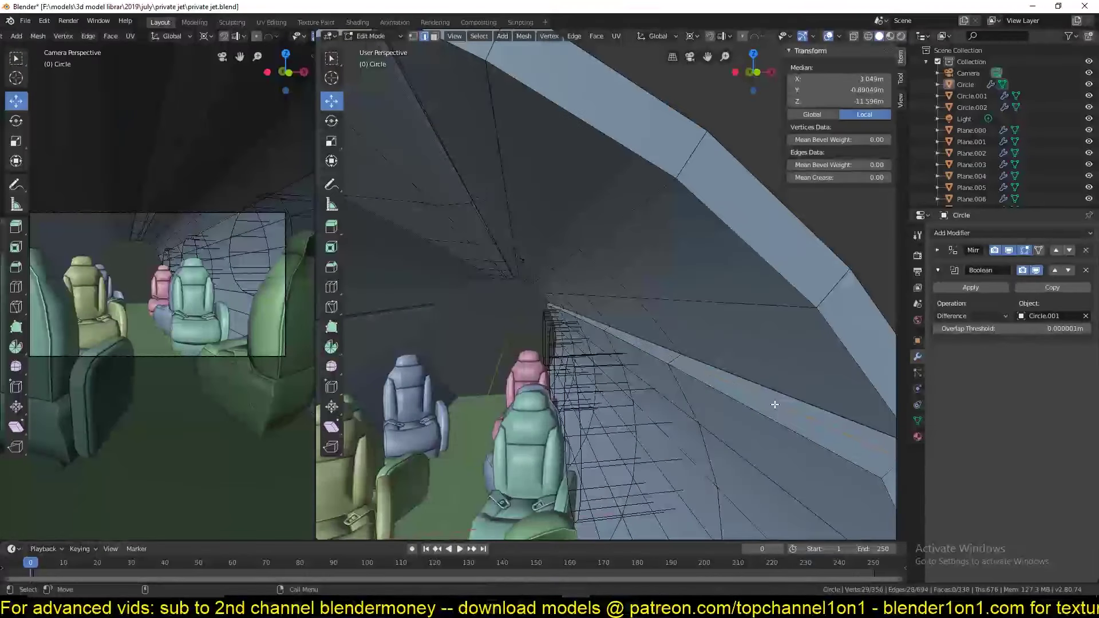
pyautogui.hotkey('ctrl', 'z')
pyautogui.press('Escape')
pyautogui.scroll(-5, 679, 352)
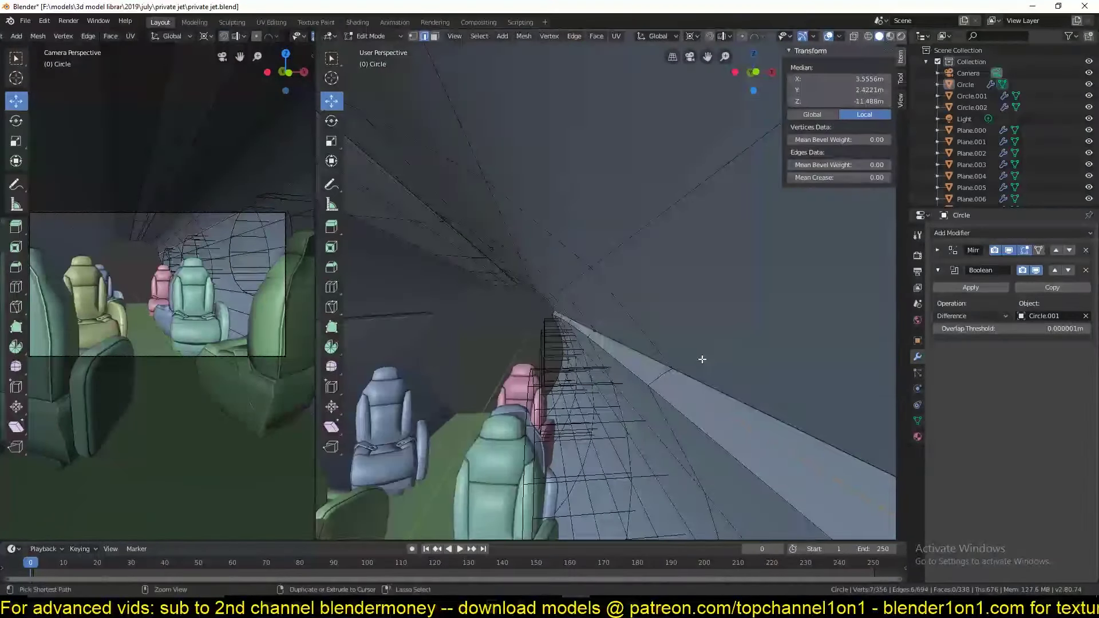
pyautogui.press('r')
pyautogui.press('y')
pyautogui.press('Escape')
# Step: Add a 30° angle-limited Bevel modifier and level-2 subdivision to the fuselage
pyautogui.press('Tab')
pyautogui.scroll(-4, 720, 360)
pyautogui.click(973, 233)
pyautogui.click(1047, 250)
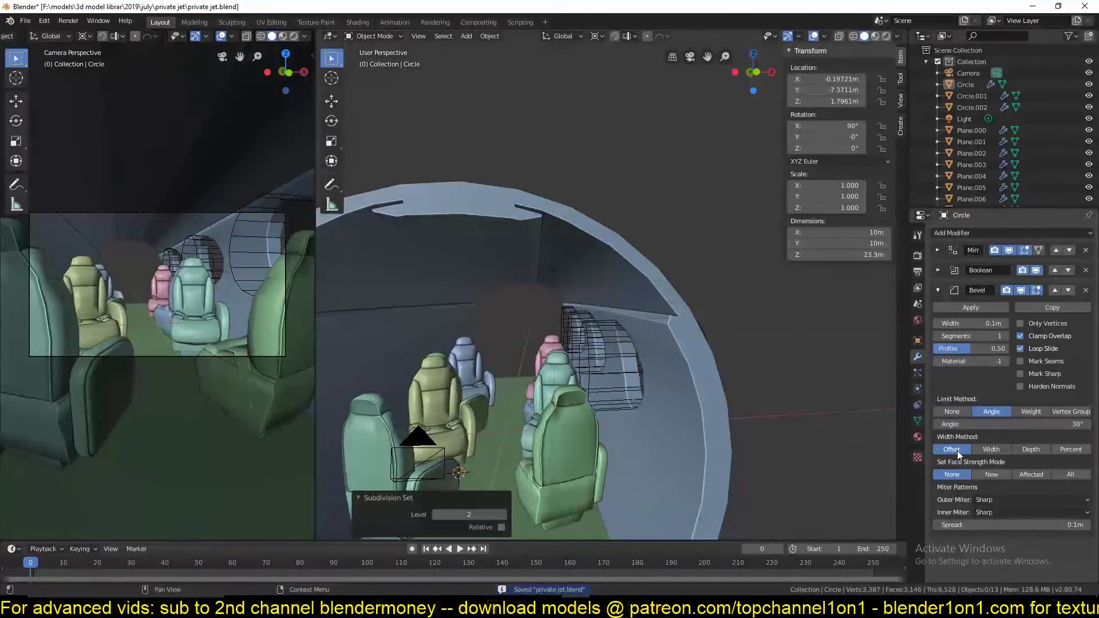
pyautogui.click(918, 255)
# Step: Check the smoothed fuselage in wireframe and solid shading, save, and show the mirrored half
pyautogui.moveTo(718, 401); pyautogui.dragTo(762, 389, button='middle')
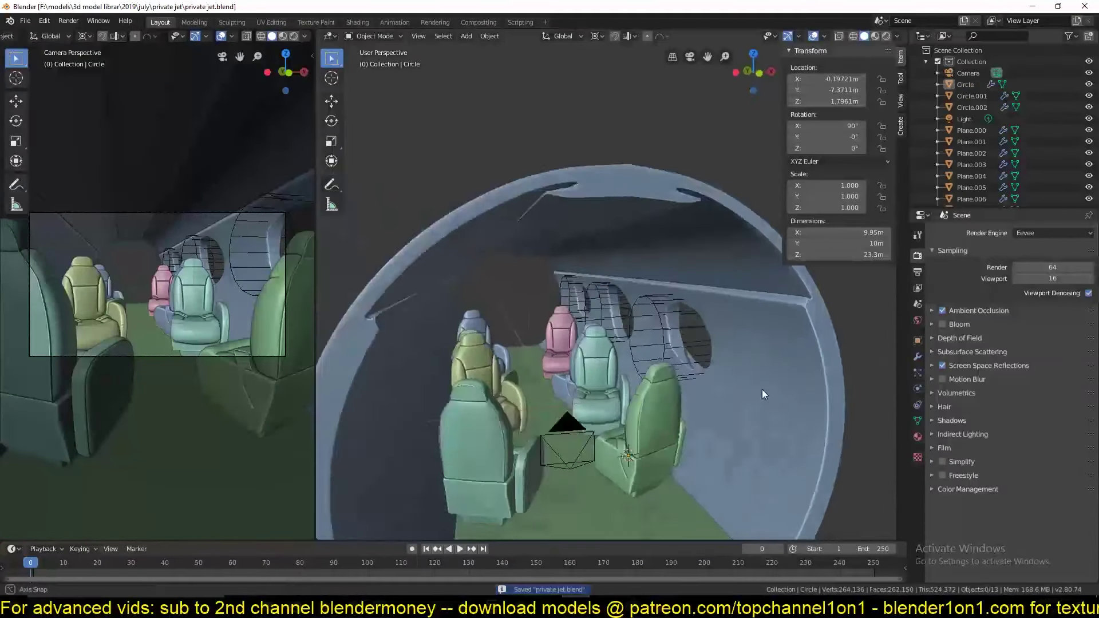
pyautogui.press('Tab')
pyautogui.hotkey('shift', 'z')
pyautogui.click(918, 356)
pyautogui.press('Tab')
pyautogui.hotkey('shift', 'z')
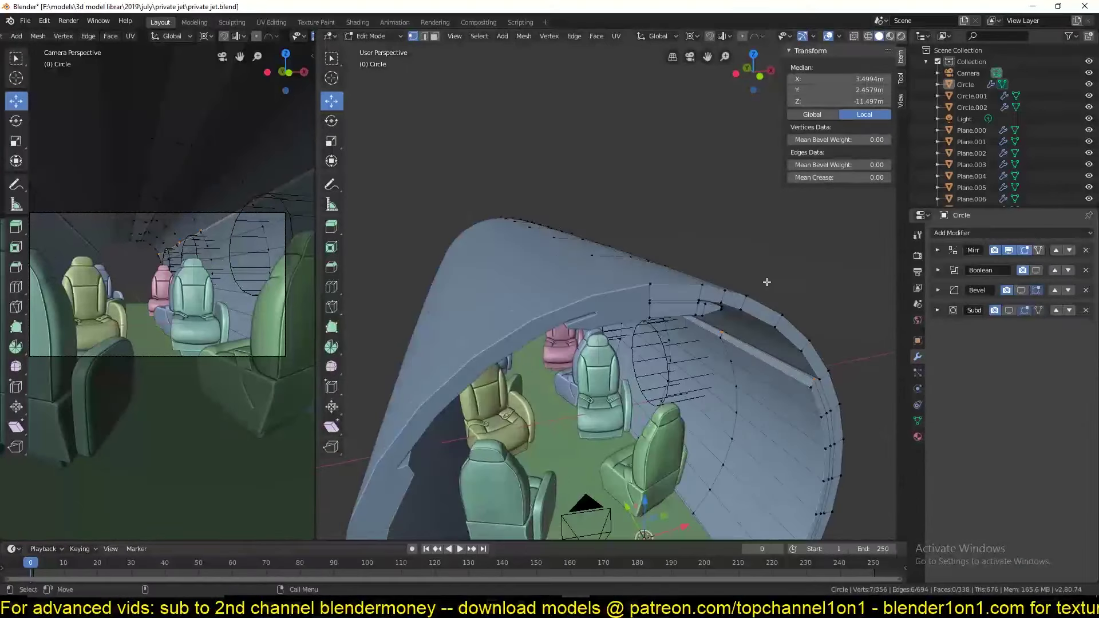
pyautogui.moveTo(630, 344); pyautogui.dragTo(716, 320, button='middle')
pyautogui.moveTo(1021, 310); pyautogui.dragTo(1009, 250)
pyautogui.hotkey('ctrl', 's')
pyautogui.click(1009, 250)
pyautogui.press('Tab')
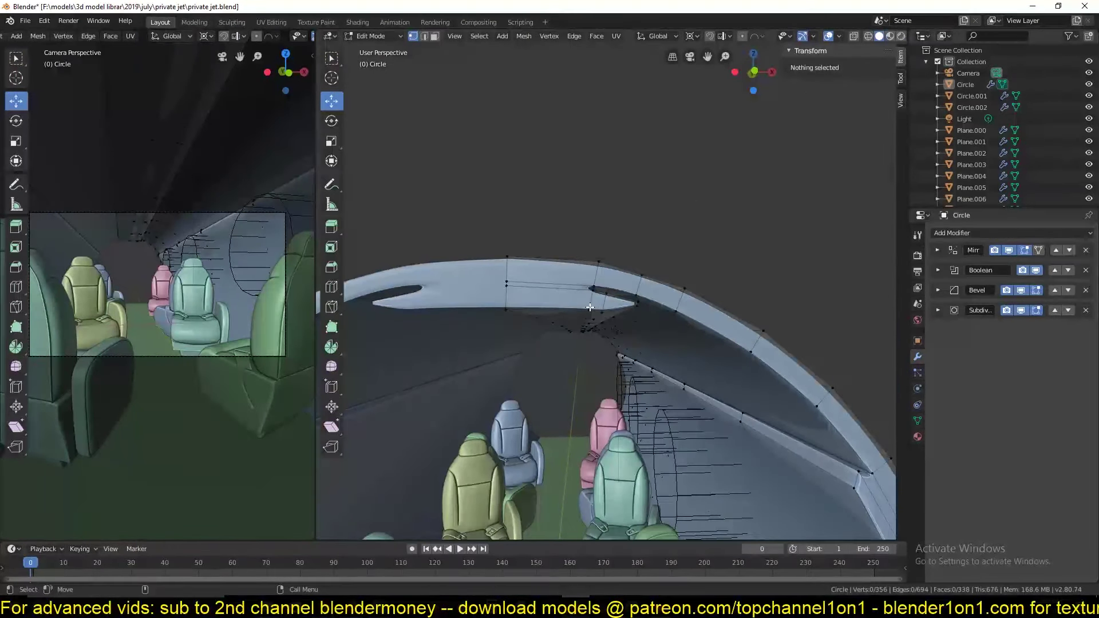
# Step: Add an edge loop near the window and lower the Circle.001 cutter by 0.244 m
pyautogui.hotkey('ctrl', 'r')
pyautogui.click(652, 308)
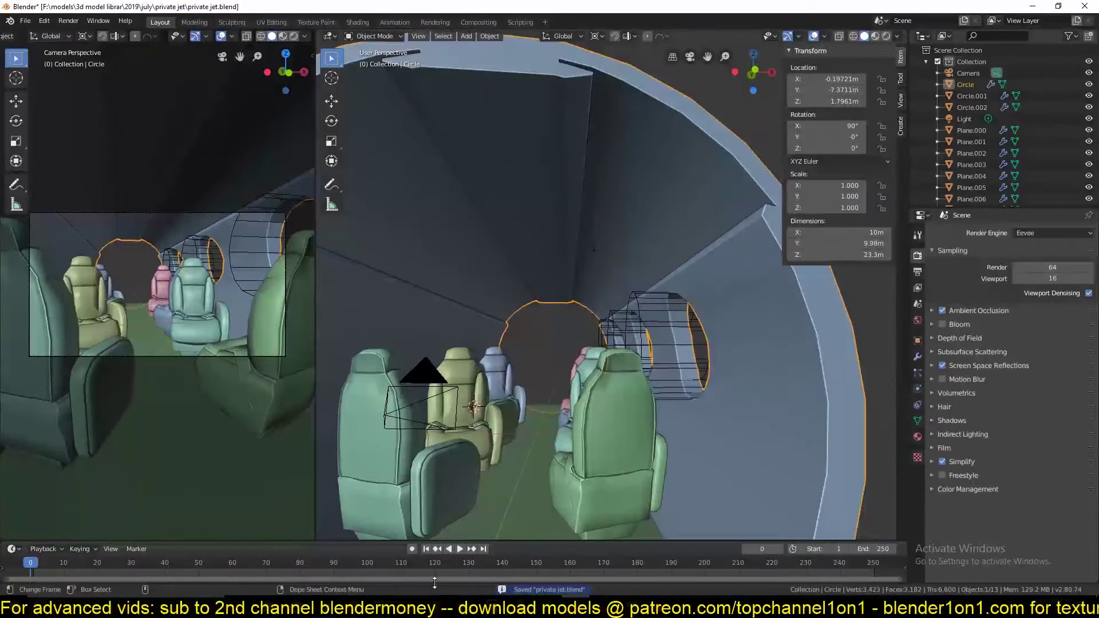
pyautogui.moveTo(781, 335)
pyautogui.mouseDown(button='middle')
pyautogui.moveTo(620, 372)
pyautogui.moveTo(661, 273)
pyautogui.mouseUp(button='middle')
pyautogui.click(662, 302)
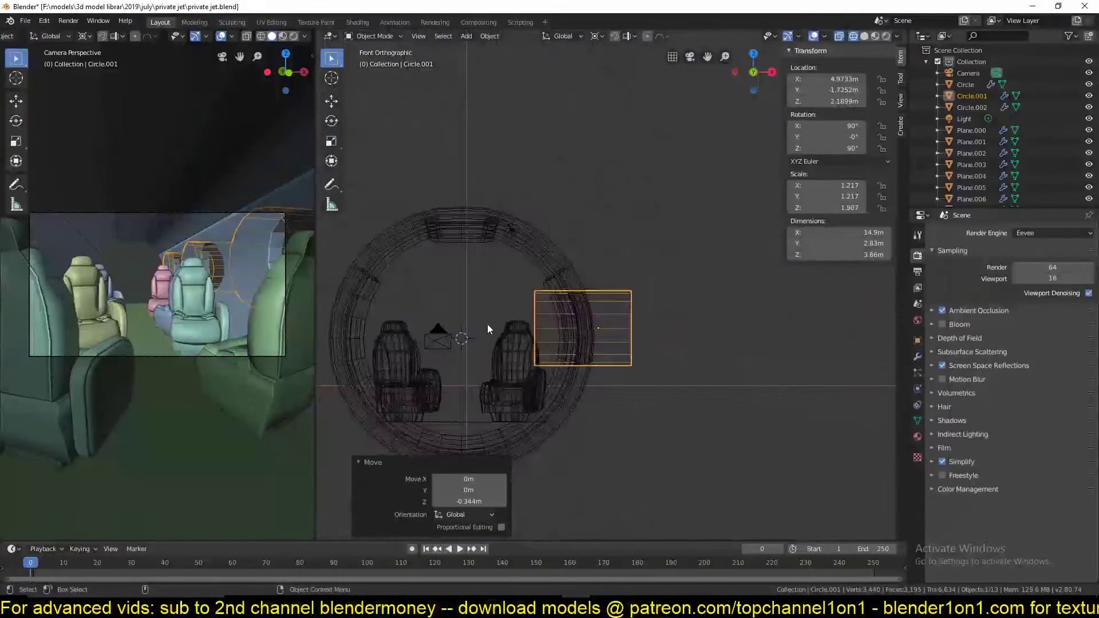
pyautogui.press('KP_3')
pyautogui.press('Tab')
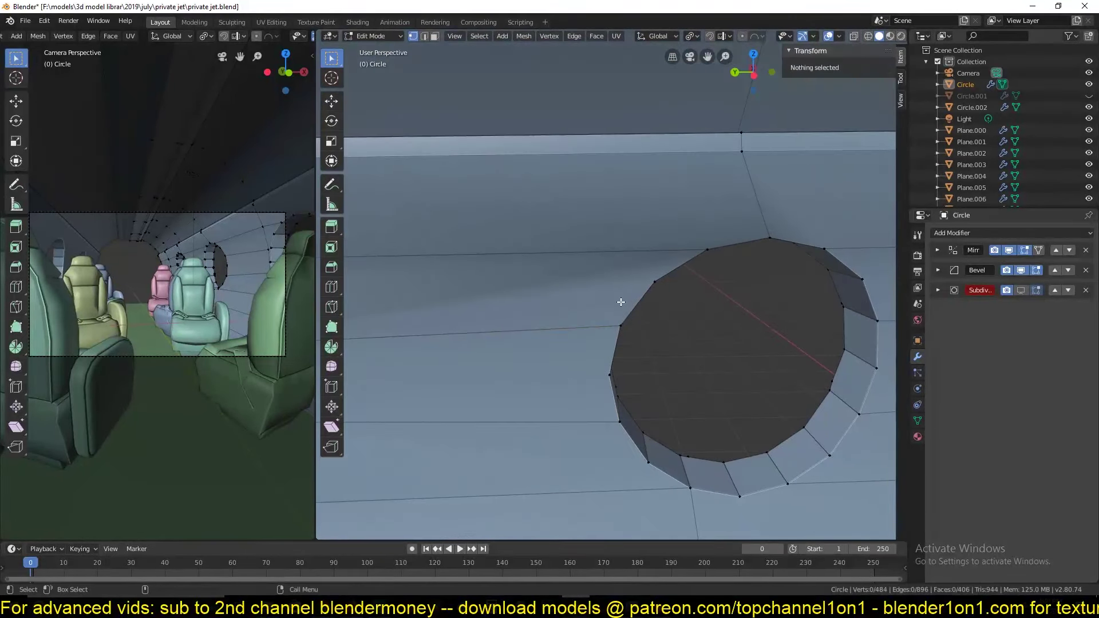
# Step: Inset the face above the window hole to form a rim
pyautogui.moveTo(621, 302); pyautogui.dragTo(786, 390, button='middle')
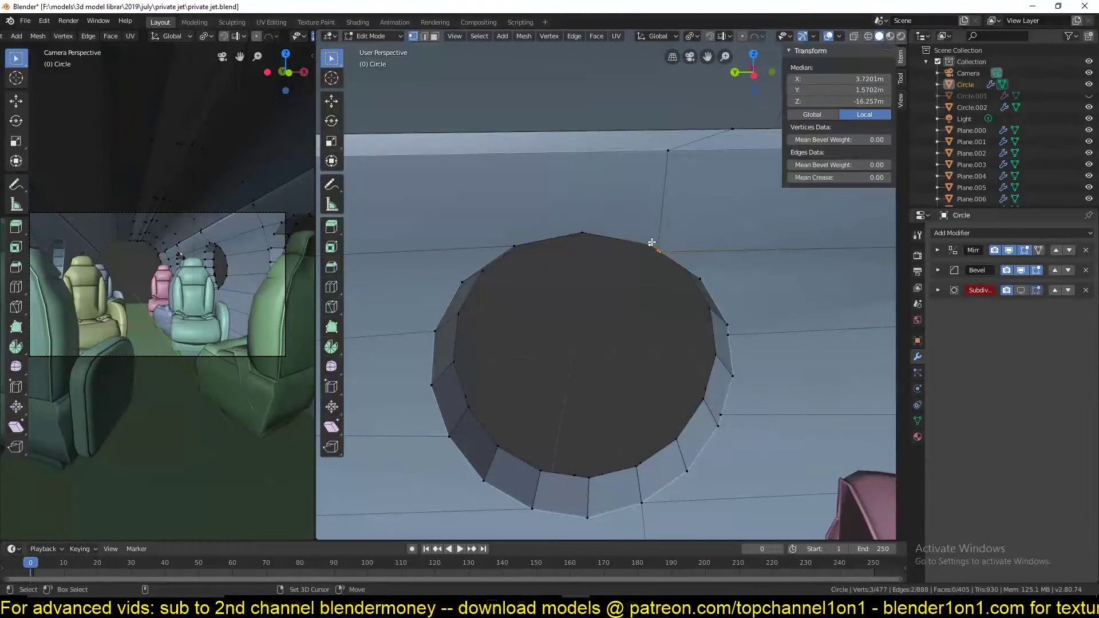
pyautogui.scroll(-5, 534, 210)
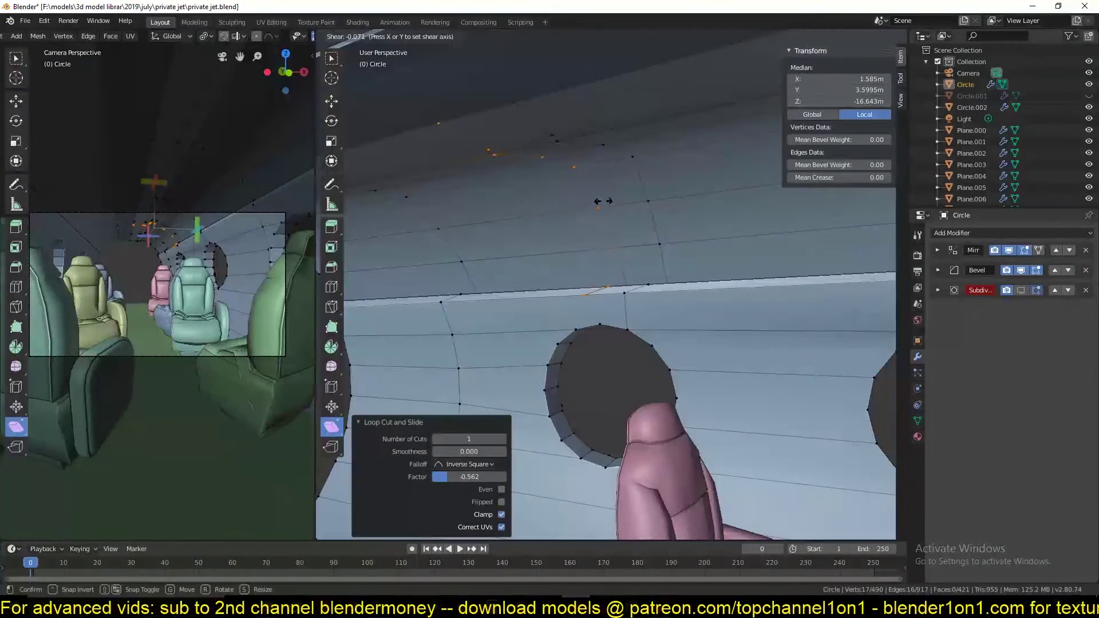
pyautogui.press('3')
pyautogui.click(612, 294)
pyautogui.scroll(-2, 507, 317)
pyautogui.hotkey('shift', 'space')
pyautogui.press('g')
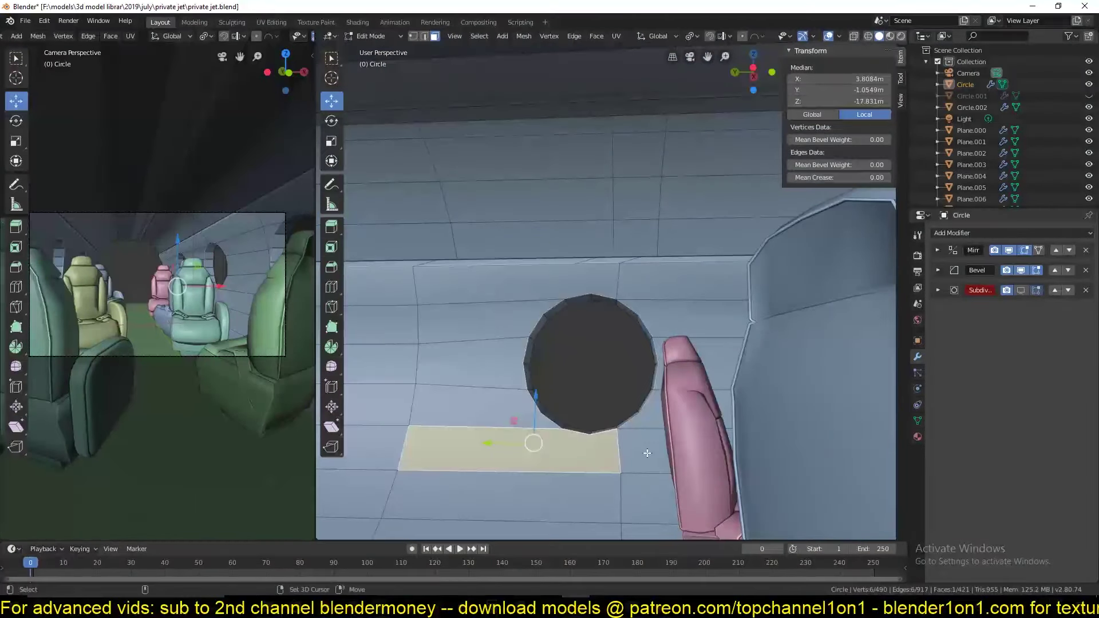
pyautogui.press('Escape')
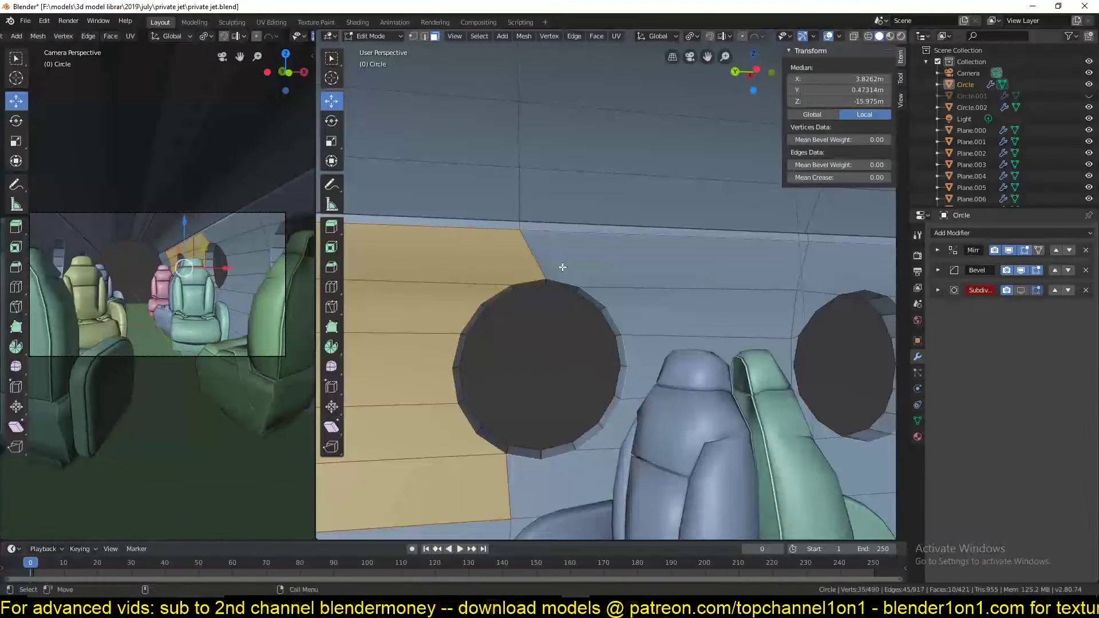
# Step: Dissolve the stray faces around the next window and save the file
pyautogui.moveTo(774, 272); pyautogui.dragTo(477, 442, button='middle')
pyautogui.press('Escape')
pyautogui.hotkey('ctrl', 'x')
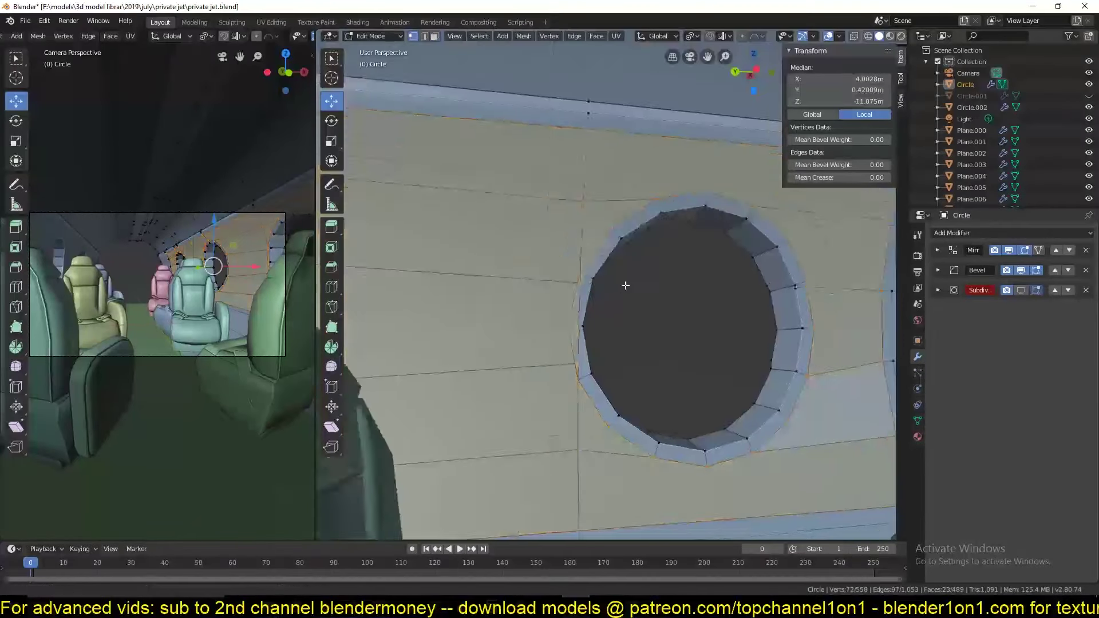
pyautogui.moveTo(622, 284); pyautogui.dragTo(715, 202, button='middle')
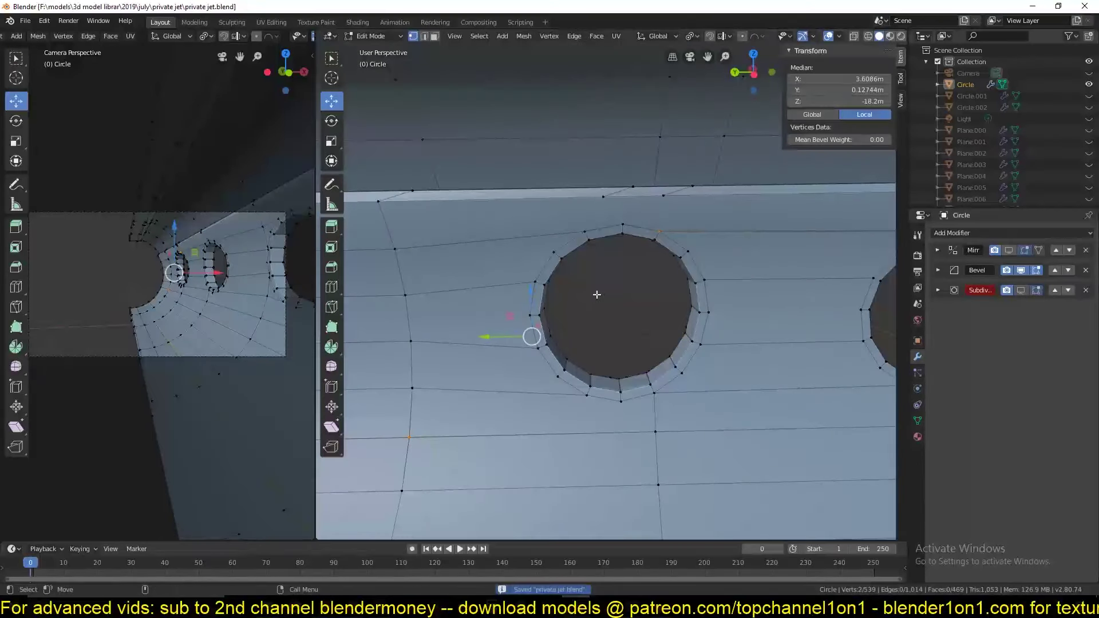
pyautogui.hotkey('alt', 'a')
pyautogui.moveTo(596, 294); pyautogui.dragTo(565, 349, button='middle')
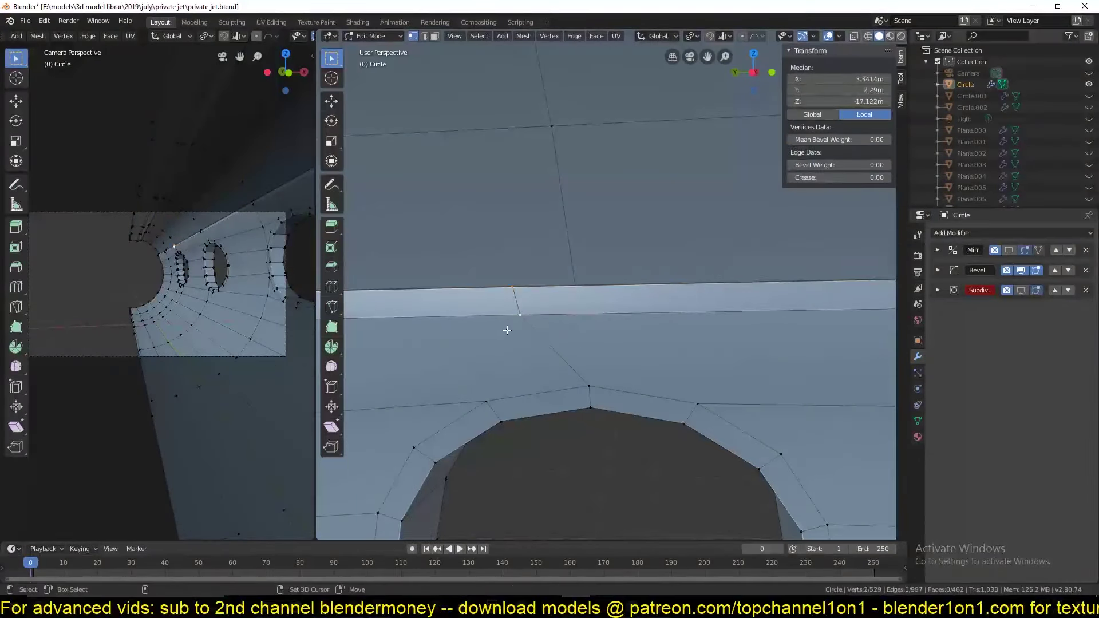
pyautogui.hotkey('ctrl', 's')
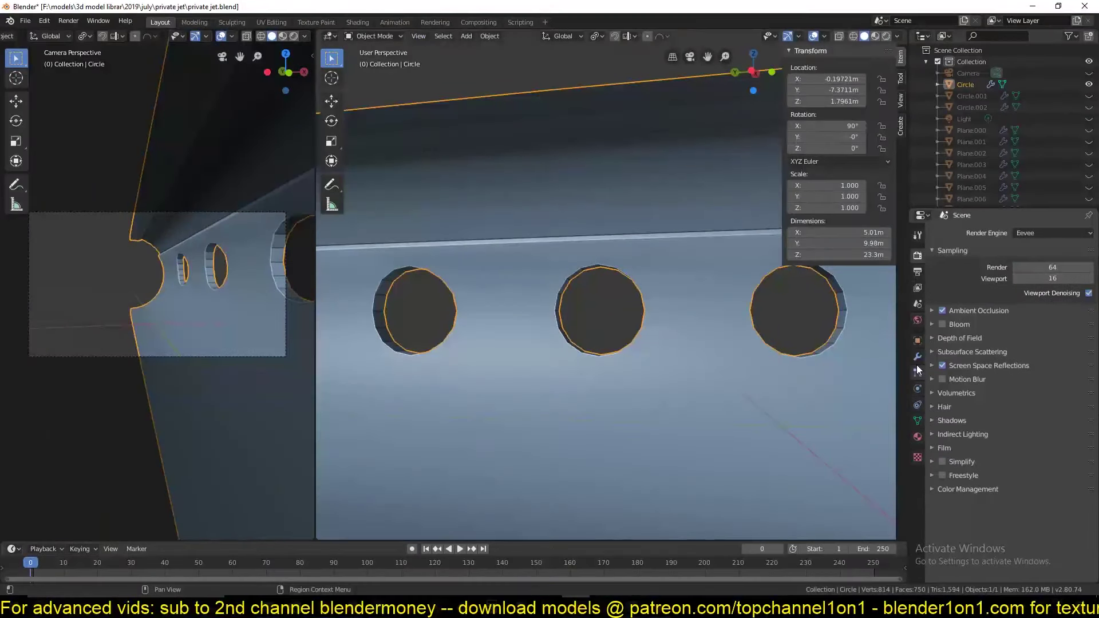
pyautogui.click(918, 357)
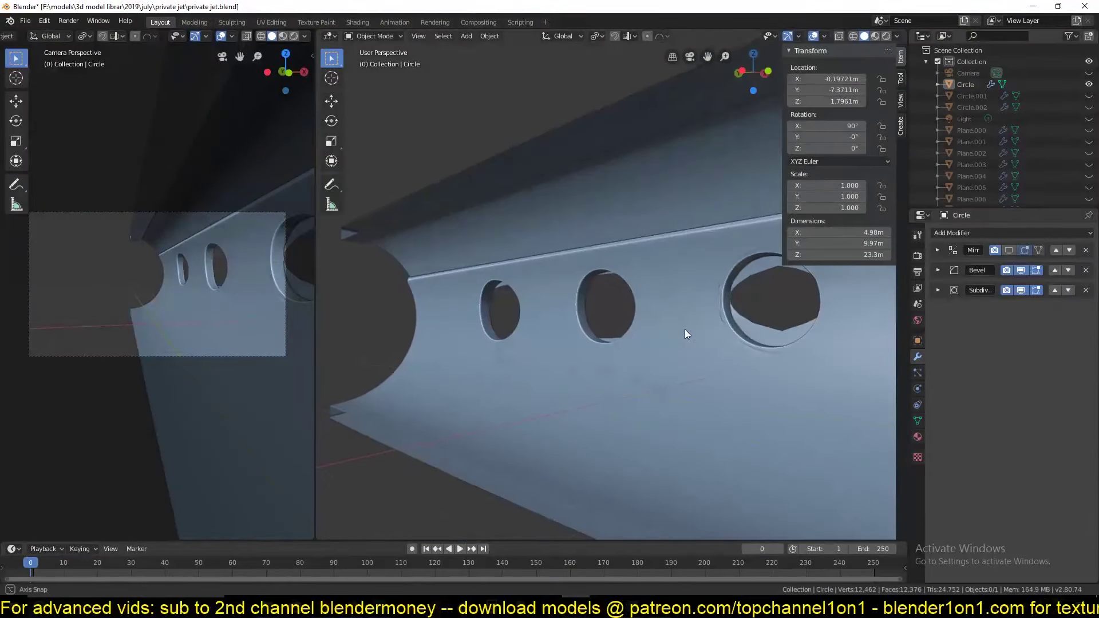
# Step: Enter Edit Mode on the fuselage, view a window hole, and save
pyautogui.press('Tab')
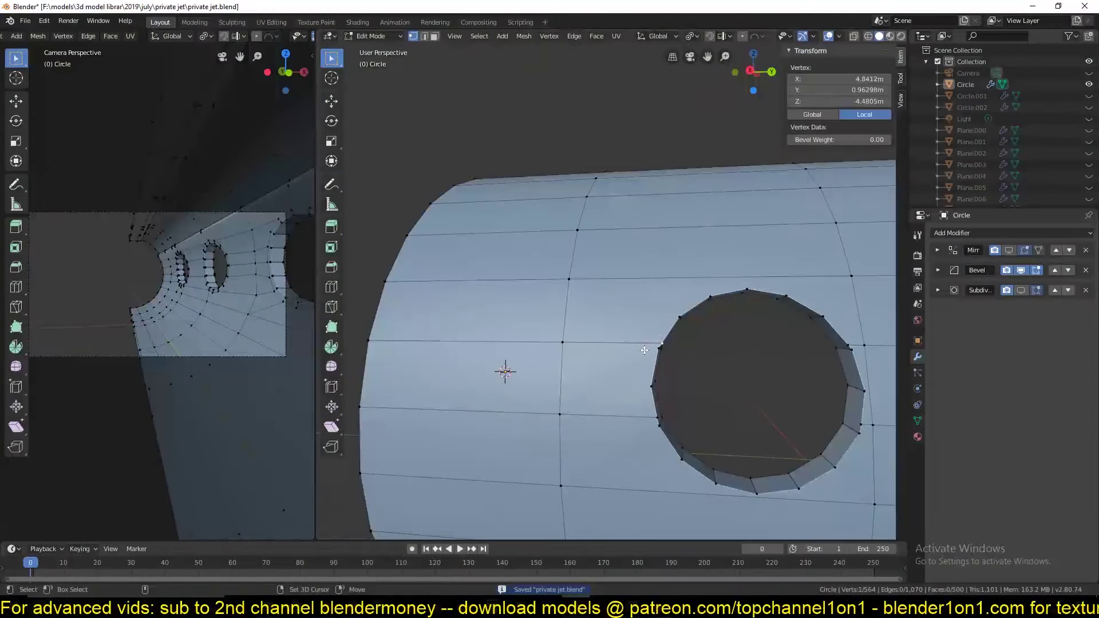
pyautogui.moveTo(743, 485)
pyautogui.mouseDown(button='middle')
pyautogui.moveTo(683, 319)
pyautogui.moveTo(701, 411)
pyautogui.mouseUp(button='middle')
pyautogui.keyDown('shift'); pyautogui.click(683, 314); pyautogui.keyUp('shift')
pyautogui.hotkey('alt', 'a')
pyautogui.hotkey('ctrl', 's')
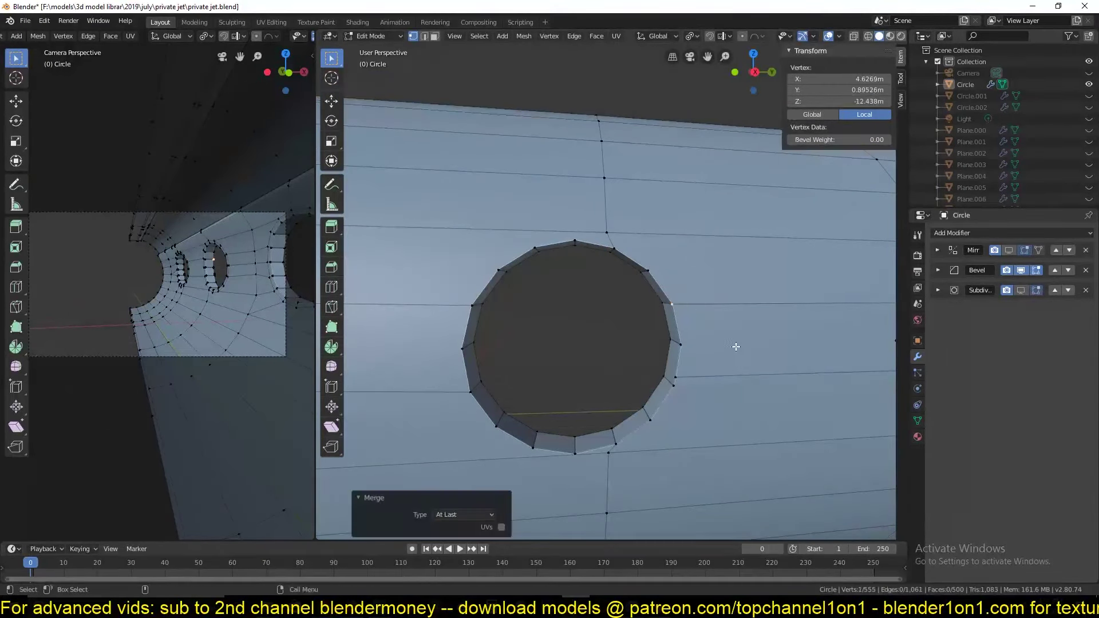
# Step: Merge the stray vertices below the window hole and save
pyautogui.scroll(-3, 727, 367)
pyautogui.scroll(3, 715, 390)
pyautogui.keyDown('shift'); pyautogui.click(457, 352); pyautogui.keyUp('shift')
pyautogui.hotkey('ctrl', 's')
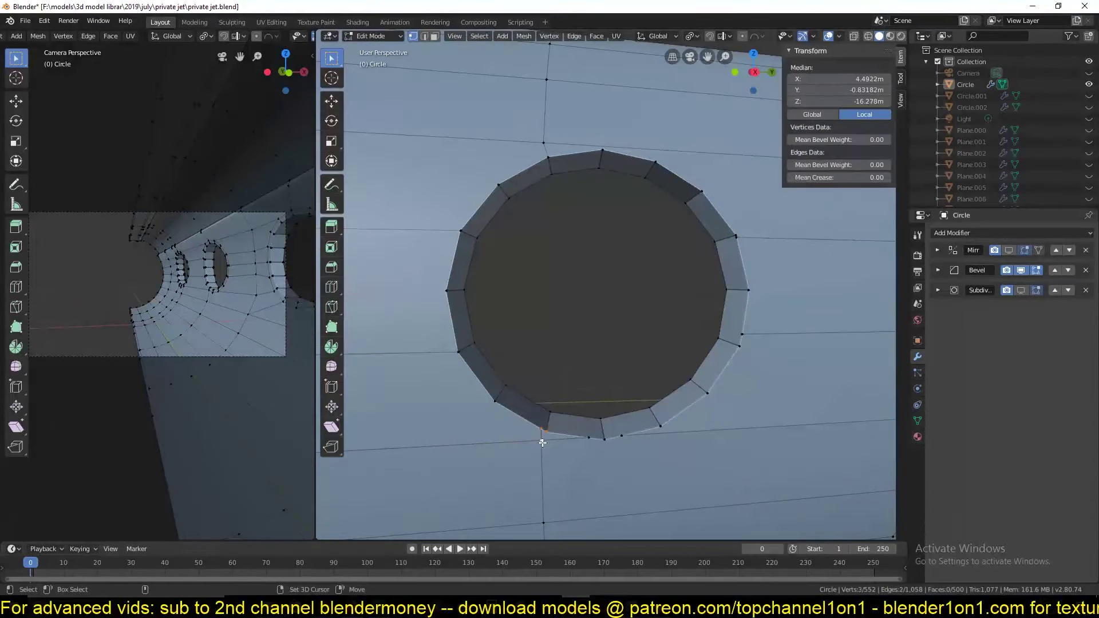
pyautogui.scroll(-5, 655, 432)
pyautogui.scroll(5, 754, 322)
pyautogui.hotkey('alt', 'm')
pyautogui.scroll(-5, 651, 307)
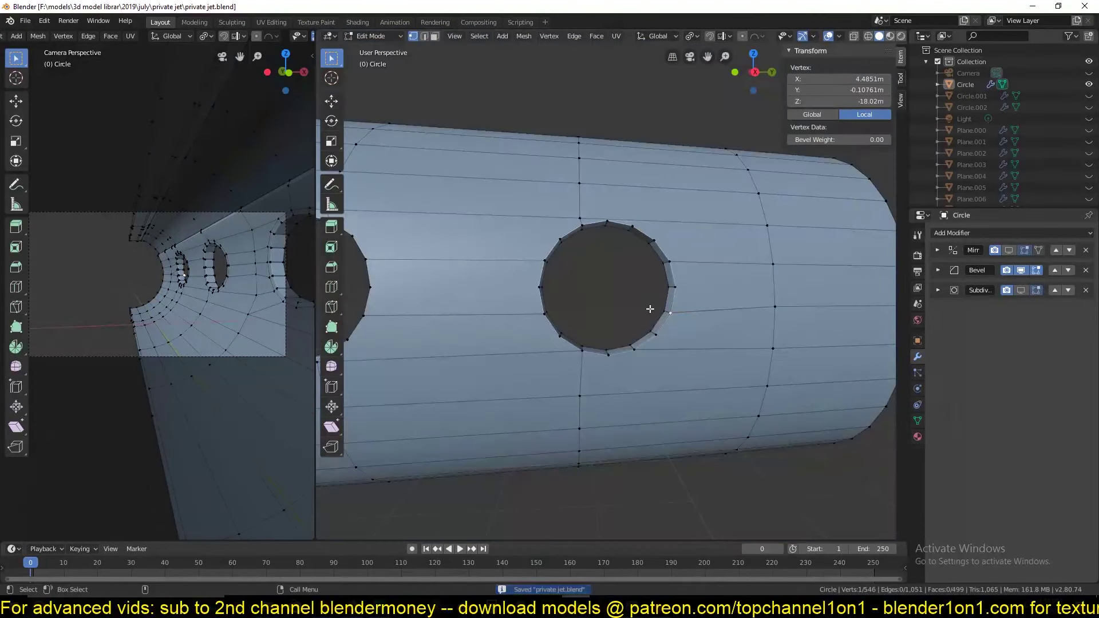
pyautogui.press('3')
pyautogui.hotkey('ctrl', 's')
# Step: Select wall faces beside the window and start an inset, then cancel it
pyautogui.keyDown('ctrl'); pyautogui.scroll(-3, 712, 266); pyautogui.keyUp('ctrl')
pyautogui.keyDown('ctrl'); pyautogui.click(716, 321); pyautogui.keyUp('ctrl')
pyautogui.keyDown('ctrl'); pyautogui.click(712, 246); pyautogui.keyUp('ctrl')
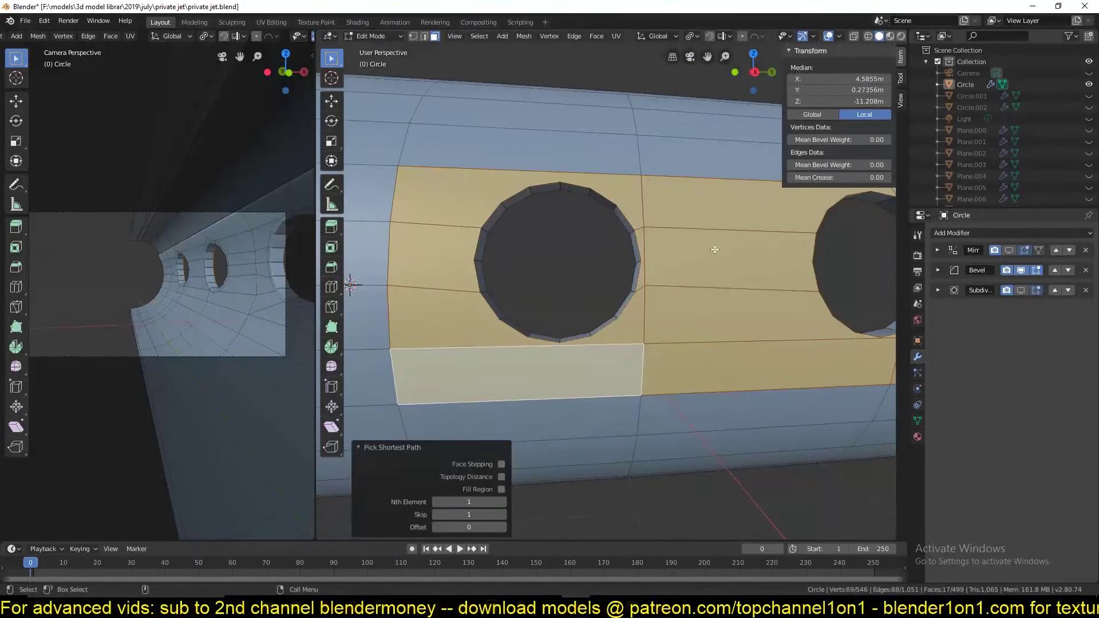
pyautogui.press('i')
pyautogui.press('Escape')
# Step: Add a vertical loop cut beside the window hole
pyautogui.press('2')
pyautogui.keyDown('alt'); pyautogui.click(667, 185); pyautogui.keyUp('alt')
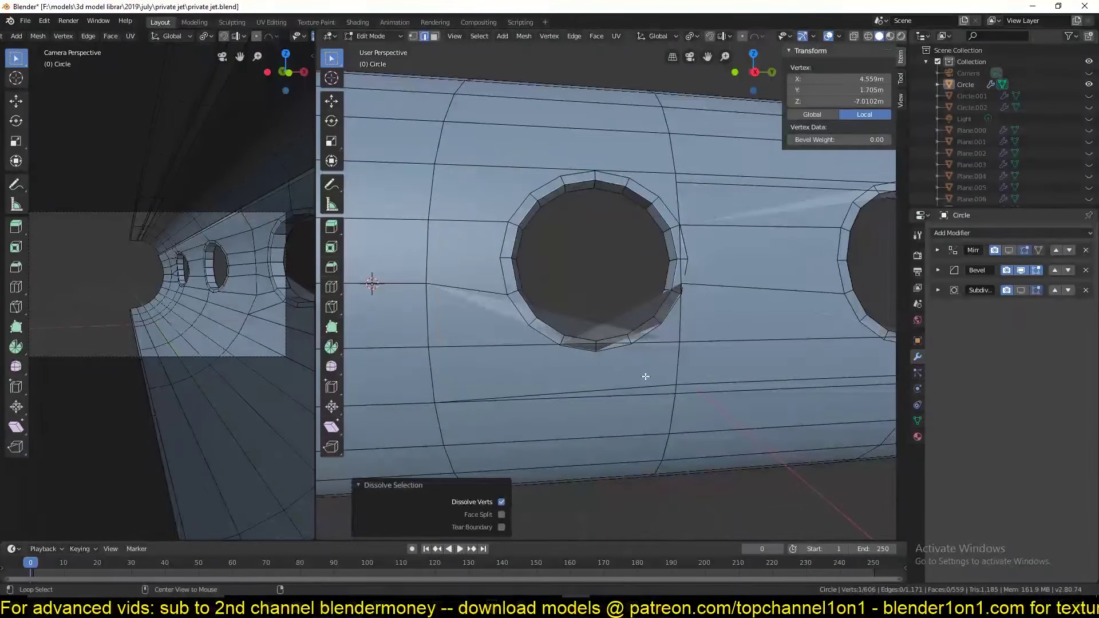
pyautogui.click(592, 394)
pyautogui.press('1')
pyautogui.scroll(-3, 491, 363)
pyautogui.scroll(3, 603, 193)
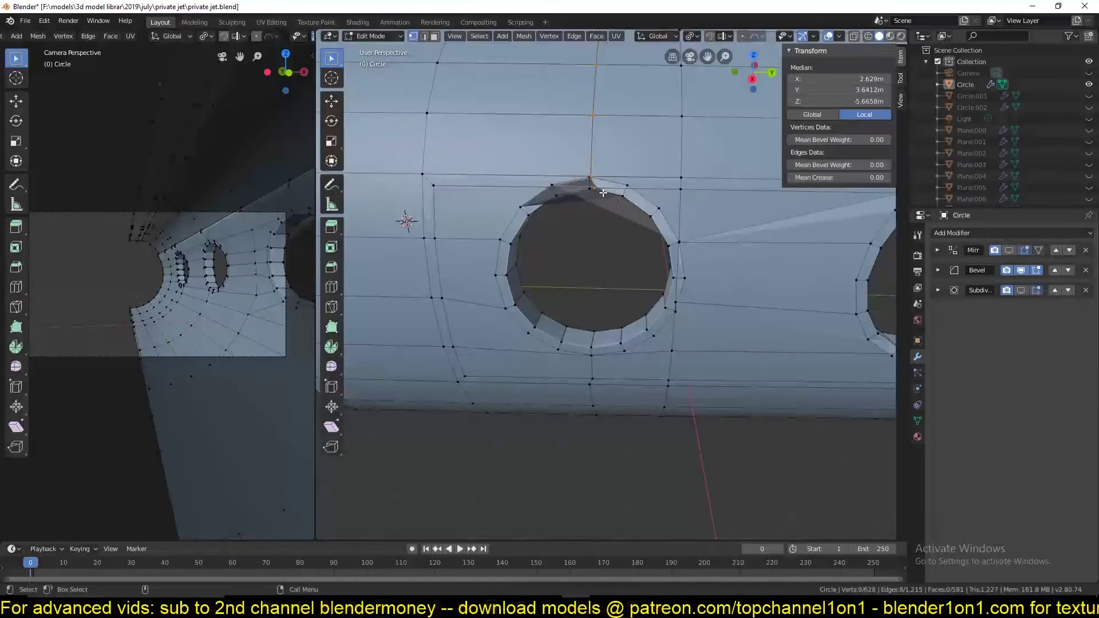
# Step: Dissolve the extra edge loop on the wall with Ctrl+X
pyautogui.press('2')
pyautogui.keyDown('alt'); pyautogui.click(623, 191); pyautogui.keyUp('alt')
pyautogui.scroll(-5, 658, 267)
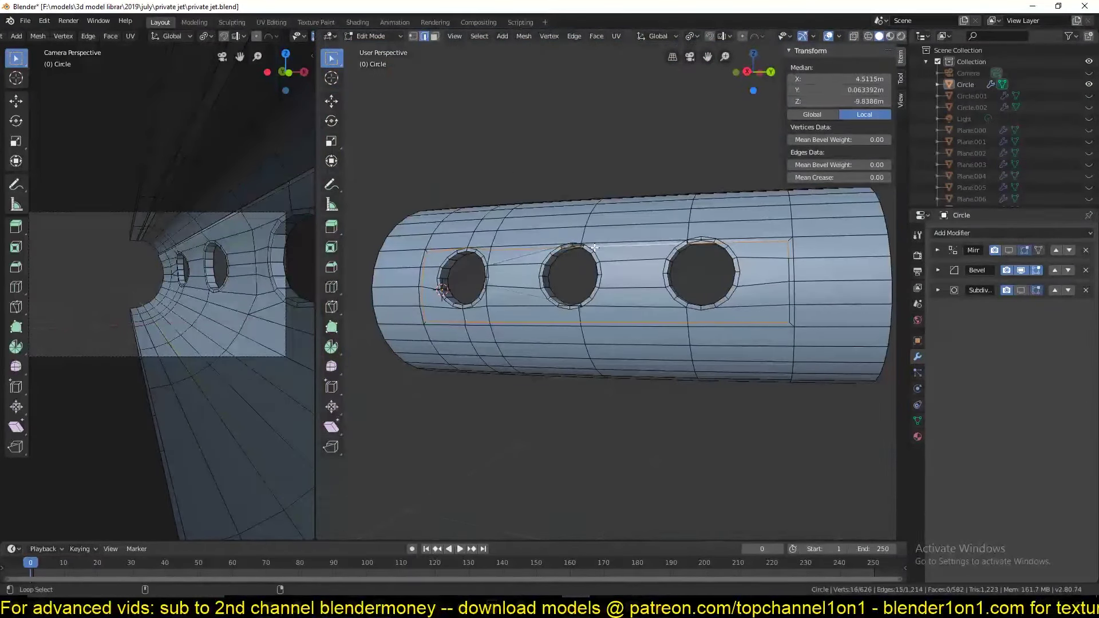
pyautogui.hotkey('ctrl', 'x')
pyautogui.scroll(3, 633, 314)
pyautogui.press('1')
pyautogui.scroll(5, 545, 250)
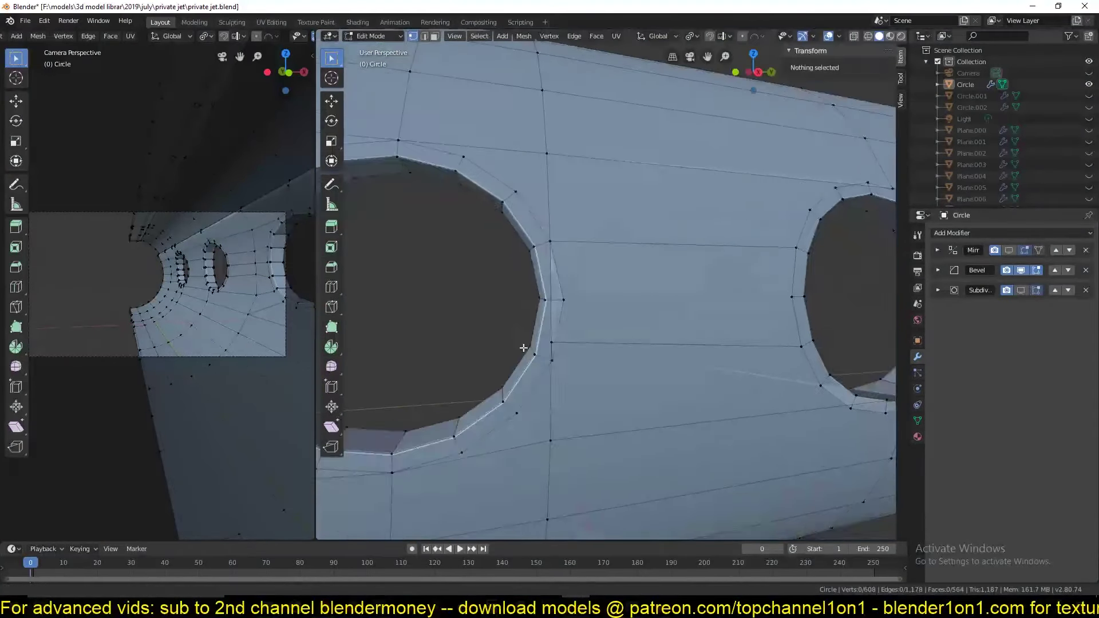
# Step: Delete the faces between the two holes, fill the gap with a new face, and save
pyautogui.press('2')
pyautogui.click(544, 355)
pyautogui.scroll(-1, 552, 326)
pyautogui.hotkey('ctrl', 'e')
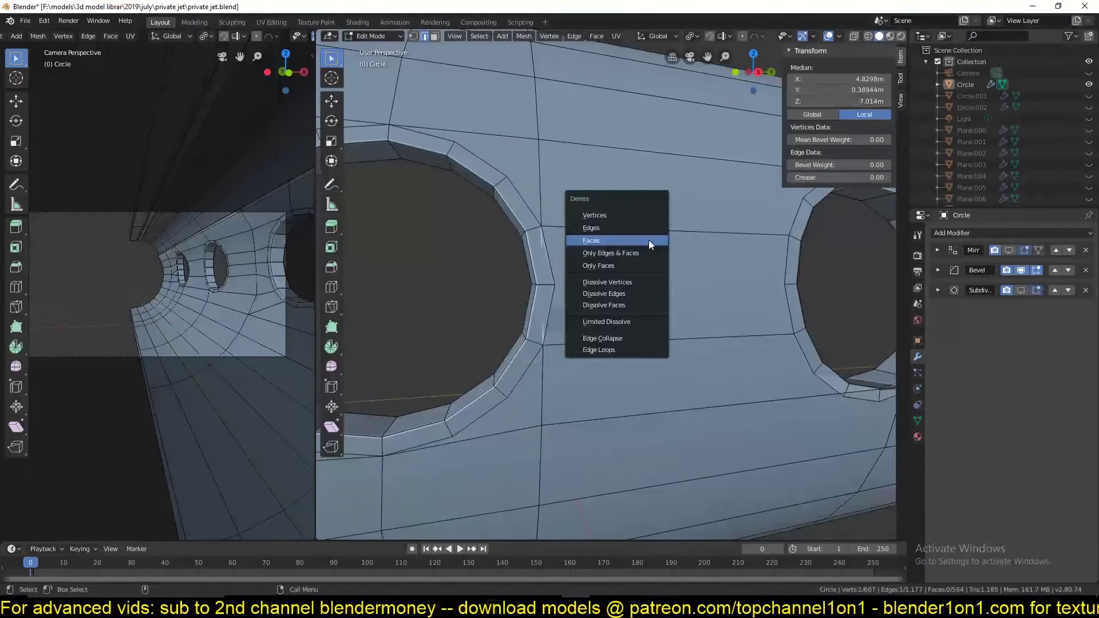
pyautogui.click(648, 240)
pyautogui.press('j')
pyautogui.hotkey('ctrl', 's')
# Step: Try merging a stray vertex between the holes, then undo it twice
pyautogui.moveTo(774, 286); pyautogui.dragTo(557, 306, button='middle')
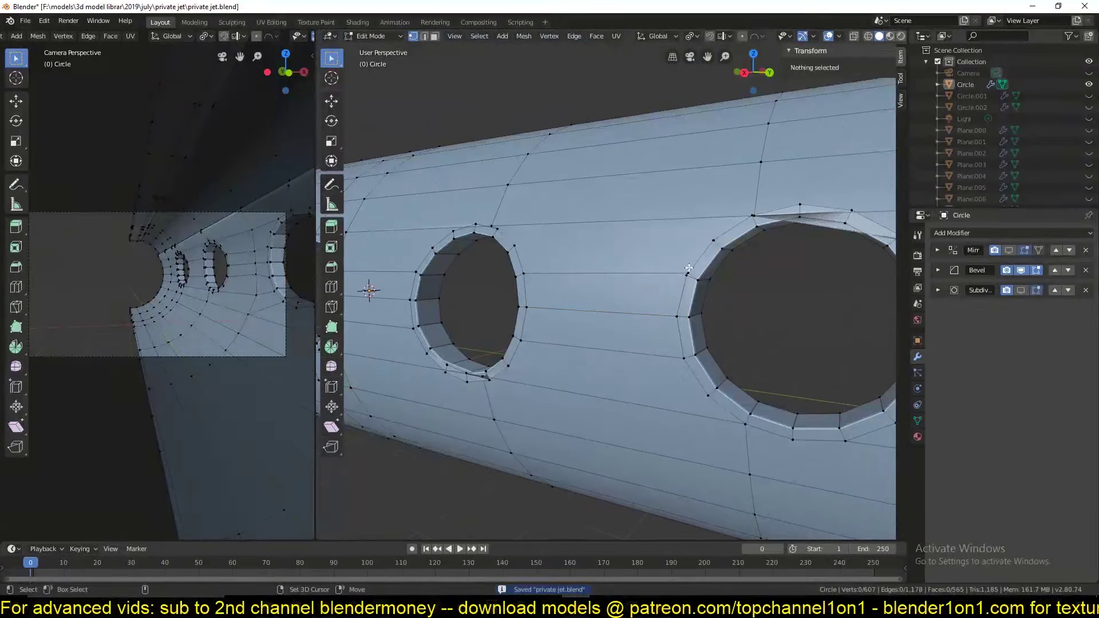
pyautogui.scroll(5, 670, 286)
pyautogui.press('m')
pyautogui.scroll(-4, 633, 328)
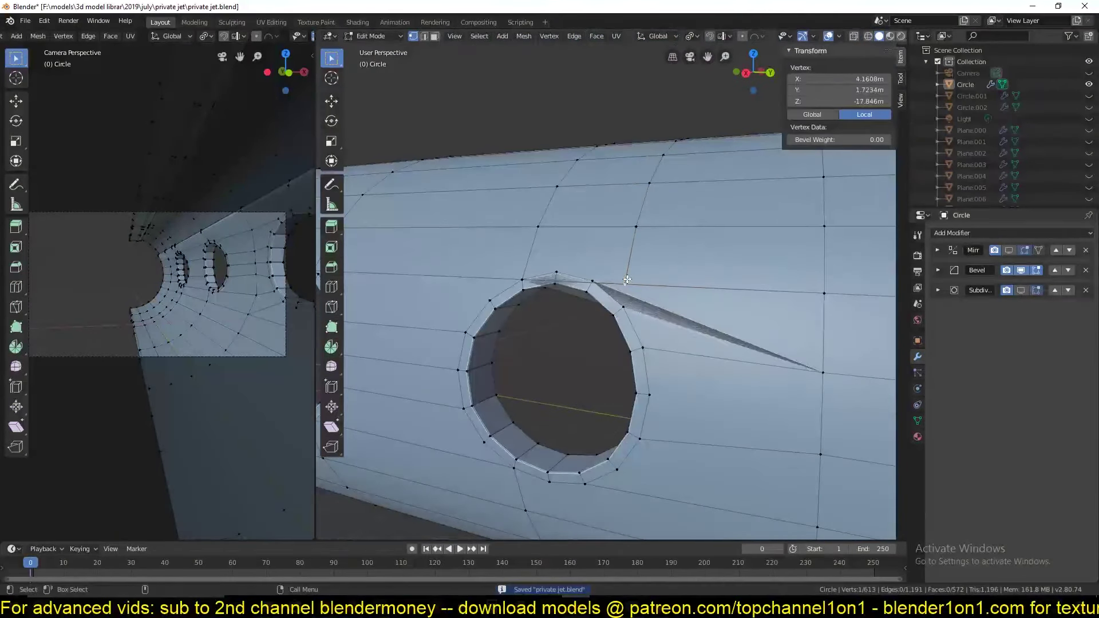
pyautogui.hotkey('ctrl', 'z')
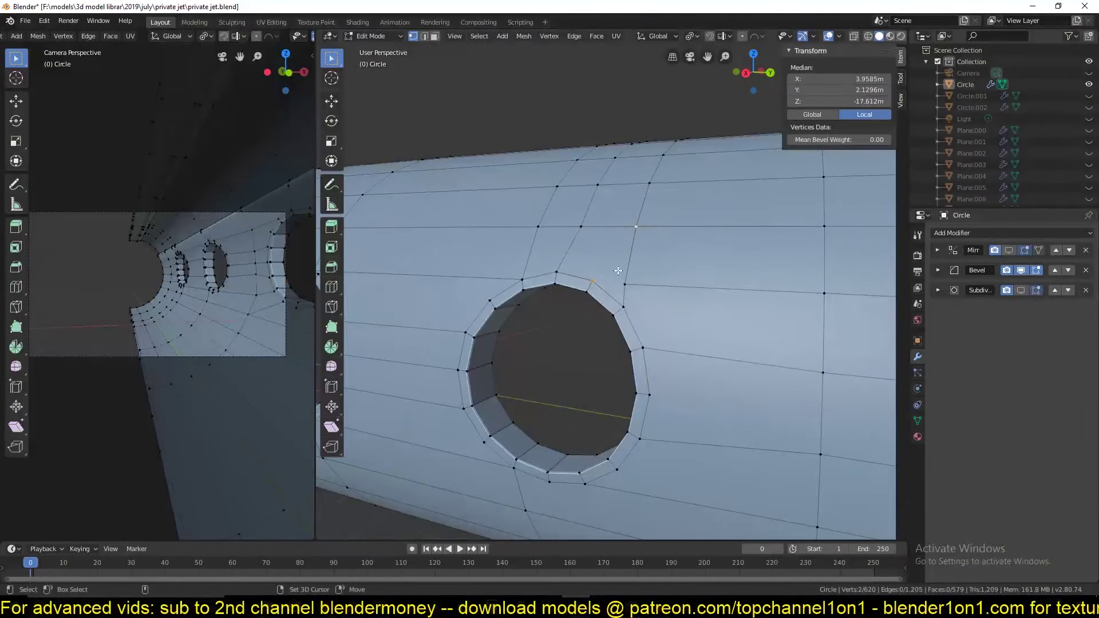
pyautogui.hotkey('ctrl', 'z')
pyautogui.scroll(-3, 632, 286)
pyautogui.scroll(3, 584, 235)
pyautogui.scroll(-2, 567, 360)
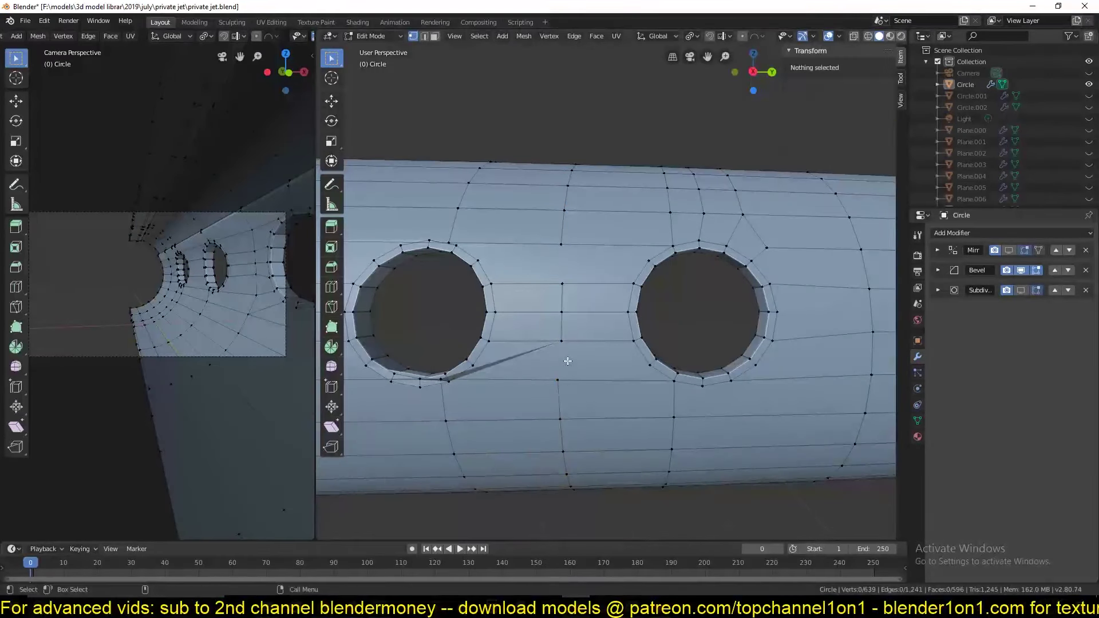
# Step: Add loop cuts across the window wall and below the hole, then save
pyautogui.moveTo(579, 280); pyautogui.dragTo(549, 229, button='middle')
pyautogui.scroll(-3, 550, 229)
pyautogui.scroll(3, 549, 229)
pyautogui.hotkey('ctrl', 'r')
pyautogui.click(525, 171)
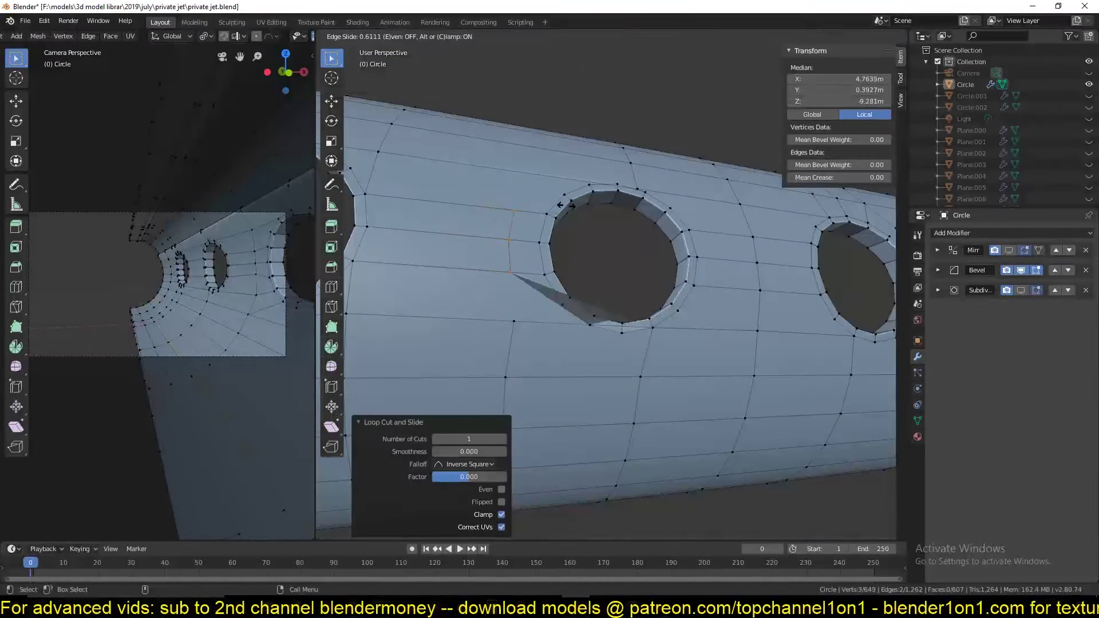
pyautogui.hotkey('ctrl', 'r')
pyautogui.click(525, 156)
pyautogui.moveTo(525, 155); pyautogui.dragTo(534, 359, button='middle')
pyautogui.scroll(2, 534, 359)
pyautogui.hotkey('ctrl', 's')
# Step: Add another loop cut by the window hole and merge the selected vertices
pyautogui.hotkey('ctrl', 'r')
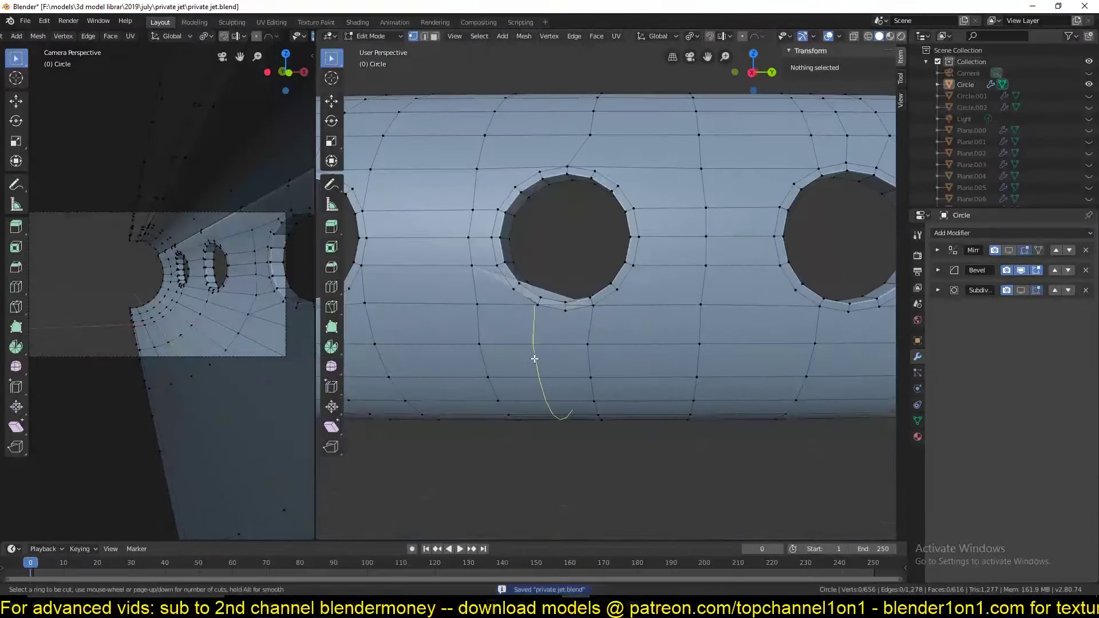
pyautogui.keyDown('shift'); pyautogui.click(541, 335); pyautogui.keyUp('shift')
pyautogui.scroll(2, 542, 336)
pyautogui.scroll(-5, 545, 319)
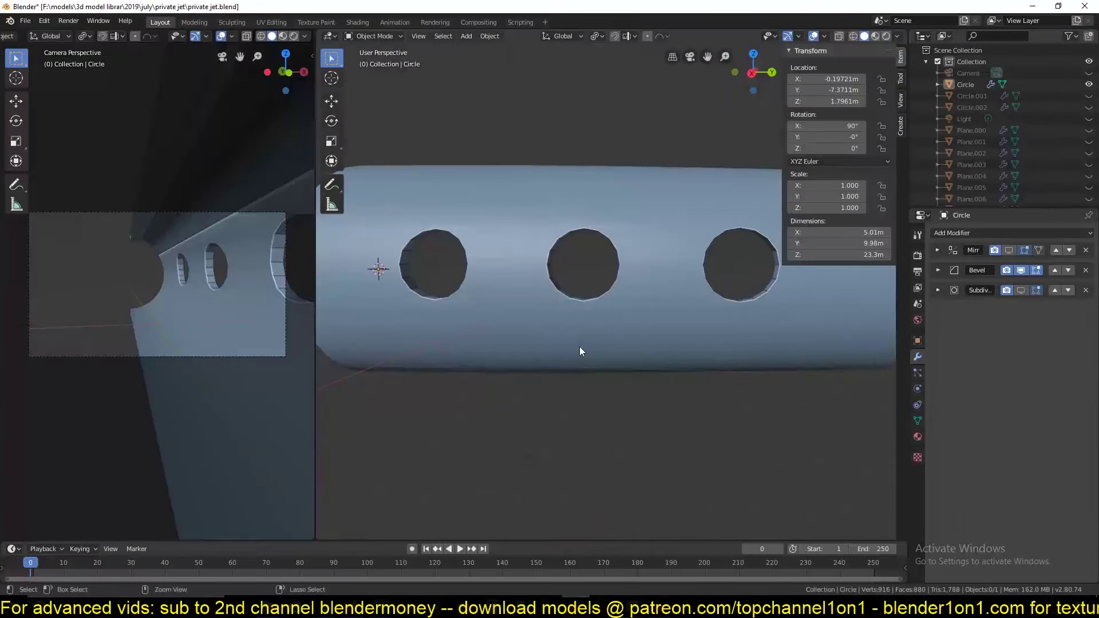
pyautogui.scroll(5, 580, 346)
pyautogui.hotkey('alt', 'm')
# Step: Add an edge loop across the wall at the top of the hole and save
pyautogui.click(652, 270)
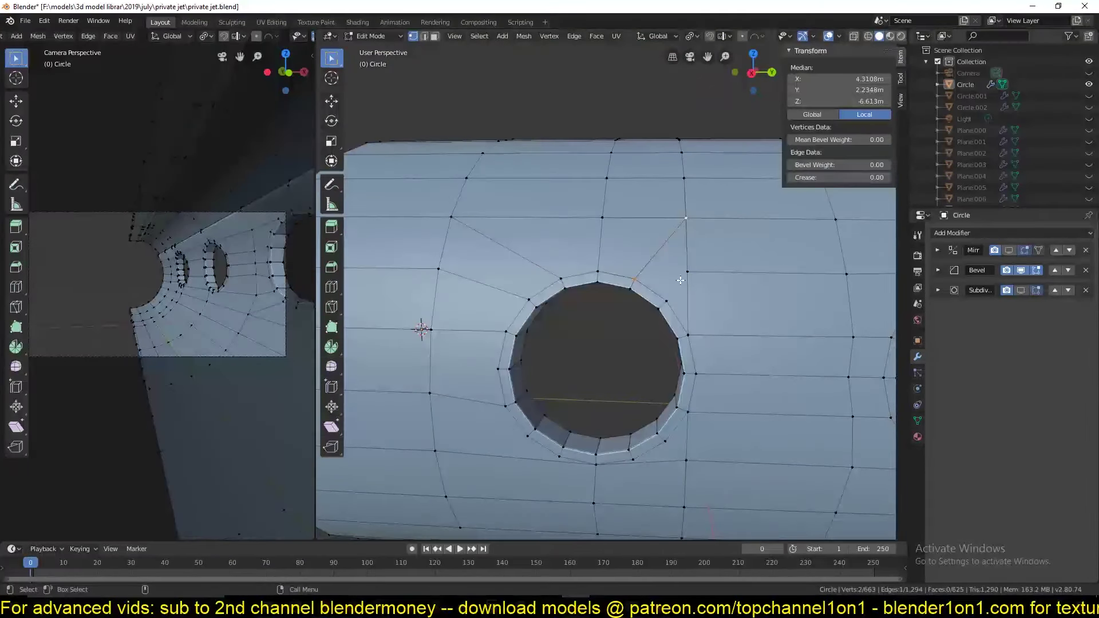
pyautogui.scroll(-2, 699, 329)
pyautogui.hotkey('ctrl', 'r')
pyautogui.click(663, 339)
pyautogui.scroll(-3, 662, 338)
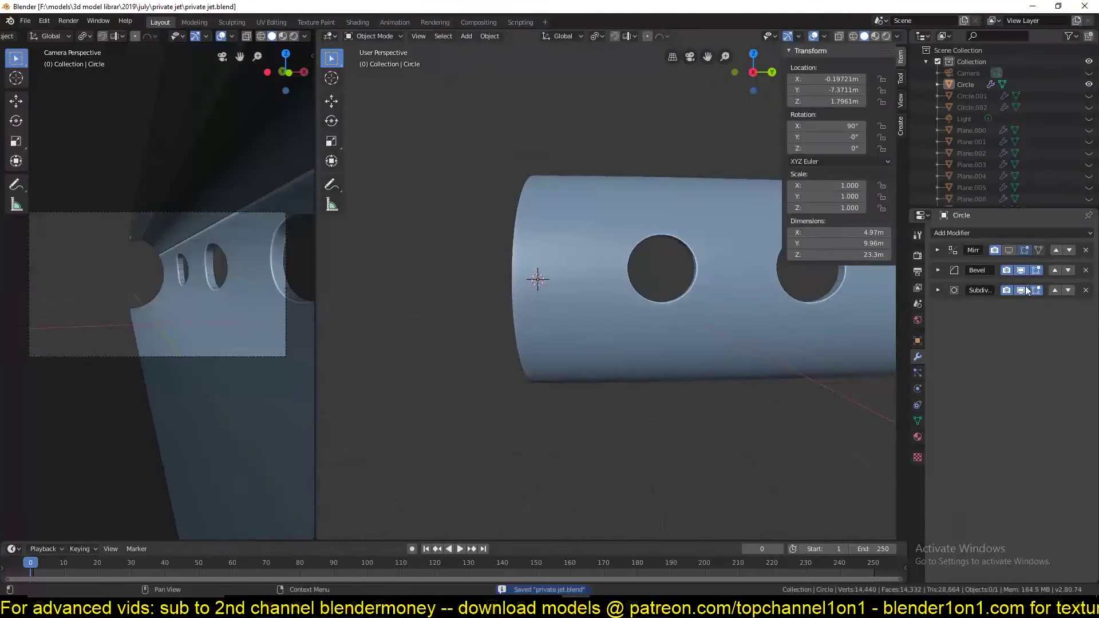
pyautogui.hotkey('alt', 'a')
pyautogui.hotkey('ctrl', 's')
# Step: Select all wall vertices and run Merge by Distance, then inspect both window holes
pyautogui.scroll(5, 597, 372)
pyautogui.press('a')
pyautogui.press('Tab')
pyautogui.press('Tab')
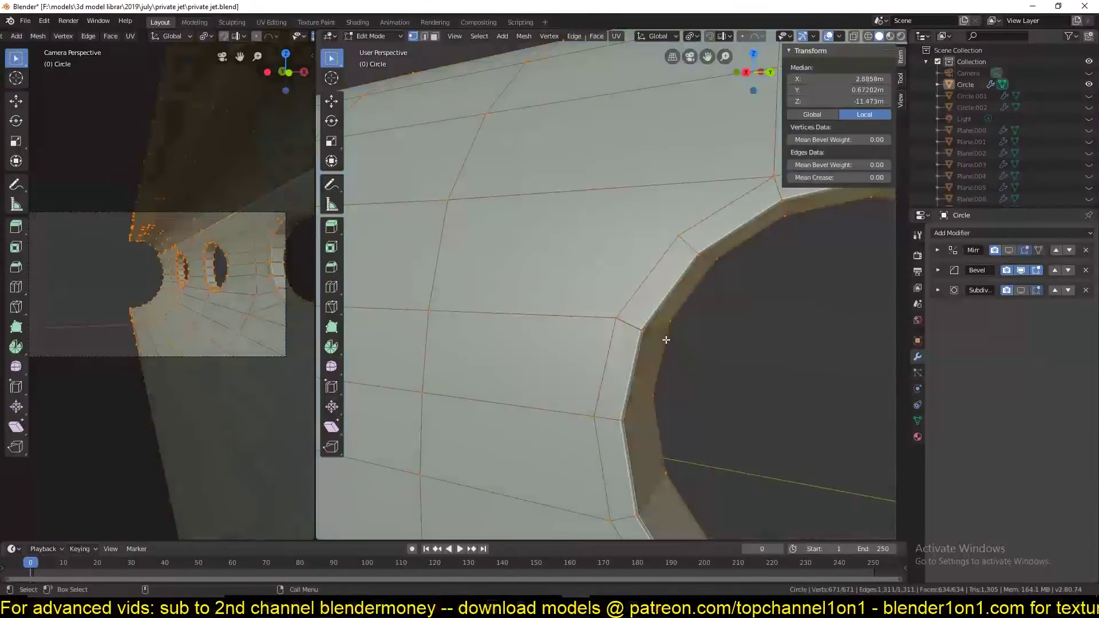
pyautogui.rightClick(667, 532)
pyautogui.click(723, 530)
pyautogui.hotkey('alt', 'a')
pyautogui.scroll(-4, 643, 332)
pyautogui.moveTo(644, 332); pyautogui.dragTo(528, 322, button='middle')
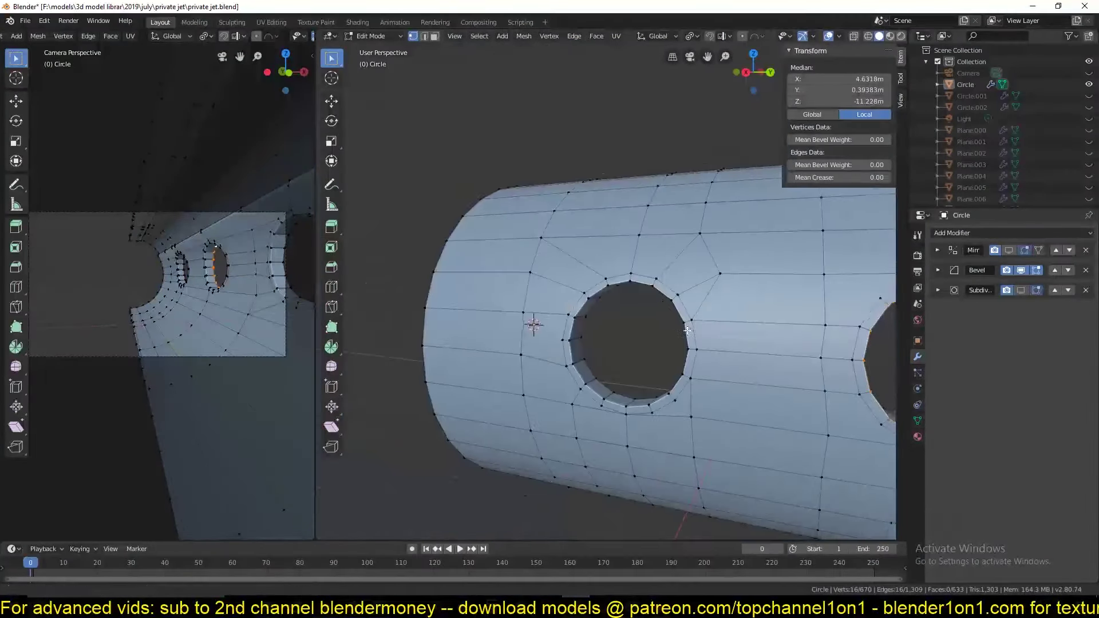
pyautogui.scroll(-3, 638, 337)
pyautogui.moveTo(816, 356)
pyautogui.mouseDown(button='middle')
pyautogui.moveTo(659, 314)
pyautogui.moveTo(604, 319)
pyautogui.mouseUp(button='middle')
# Step: Save, unhide all objects including the seats, and return to editing the fuselage
pyautogui.hotkey('ctrl', 's')
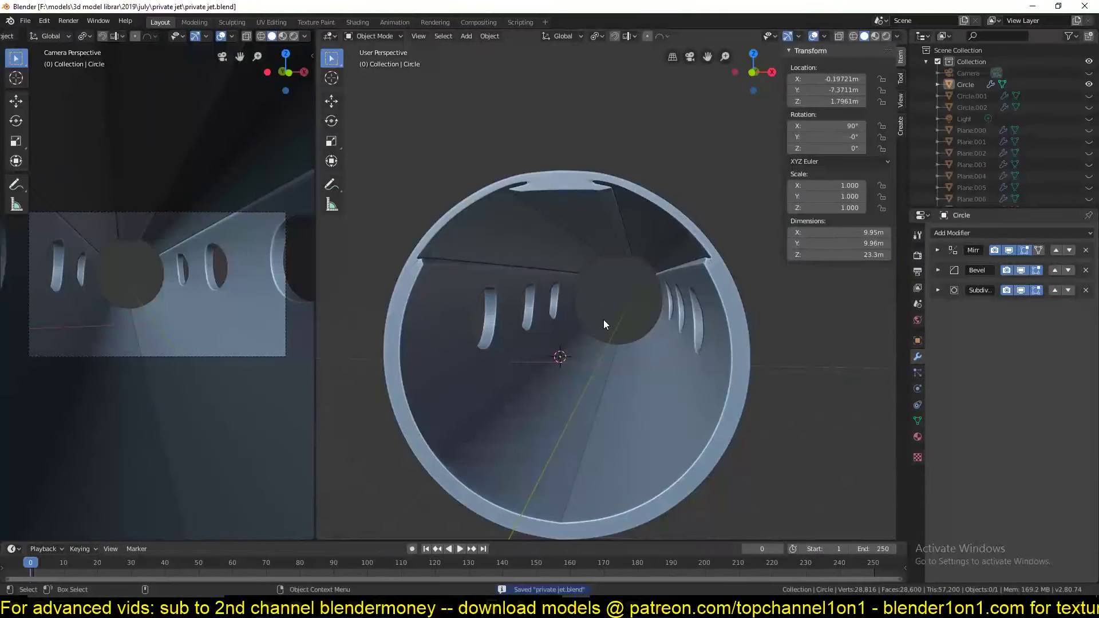
pyautogui.press('Tab')
pyautogui.scroll(5, 711, 343)
pyautogui.press('Tab')
pyautogui.press('KP_Divide')
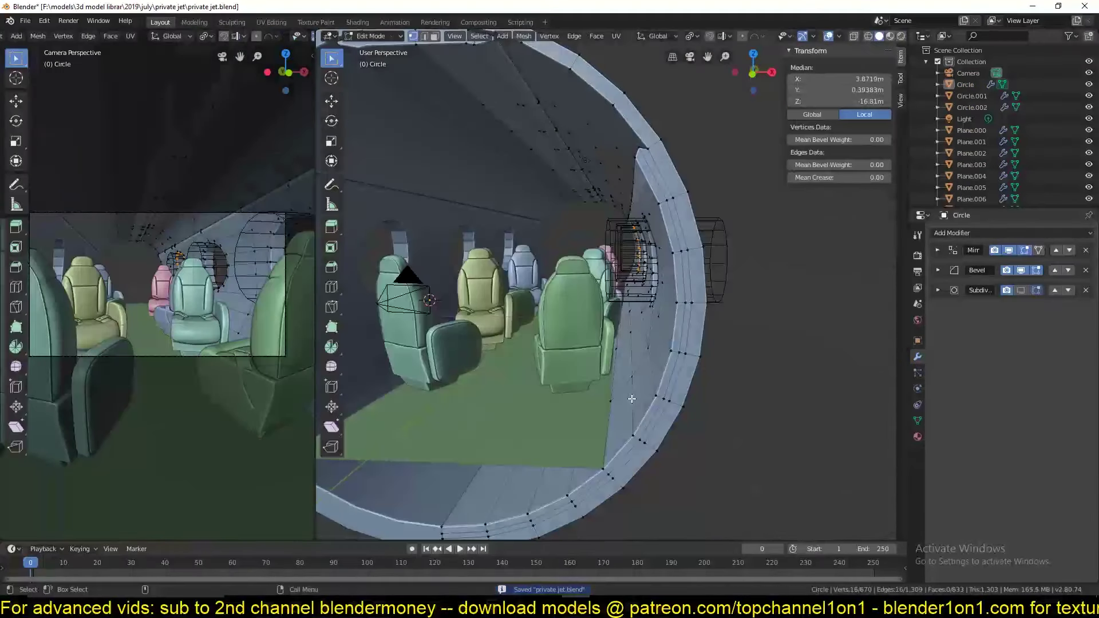
pyautogui.scroll(2, 667, 405)
pyautogui.hotkey('ctrl', 's')
pyautogui.moveTo(667, 405)
pyautogui.mouseDown(button='middle')
pyautogui.moveTo(728, 321)
pyautogui.moveTo(657, 419)
pyautogui.mouseUp(button='middle')
# Step: Isolate the fuselage wall and subdivide a ring of edges in front view
pyautogui.press('3')
pyautogui.scroll(5, 657, 419)
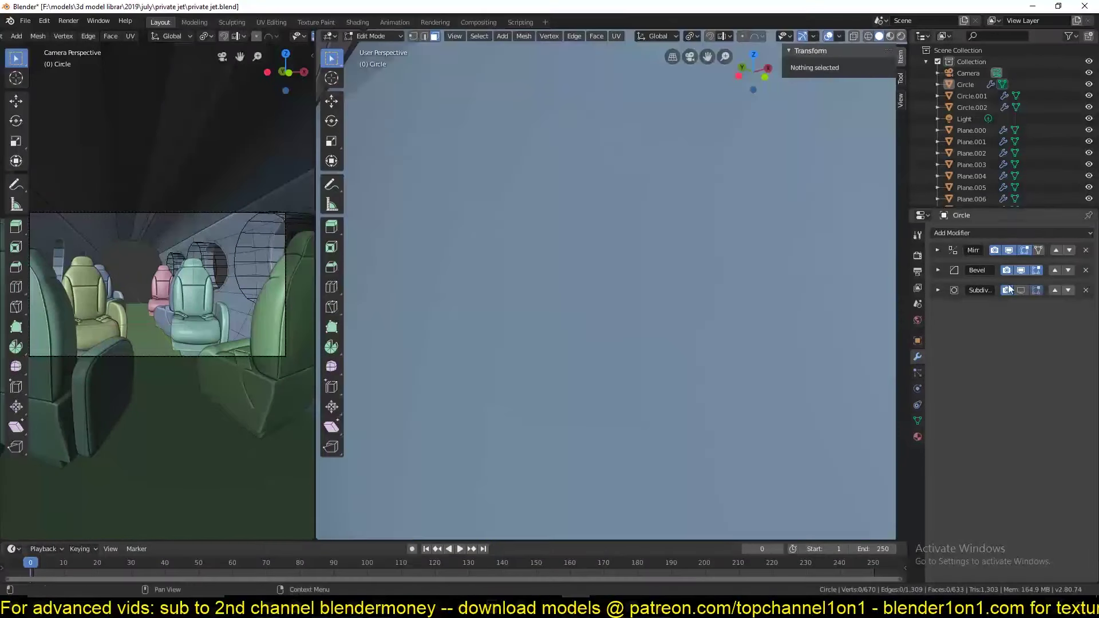
pyautogui.press('1')
pyautogui.hotkey('ctrl', 'r')
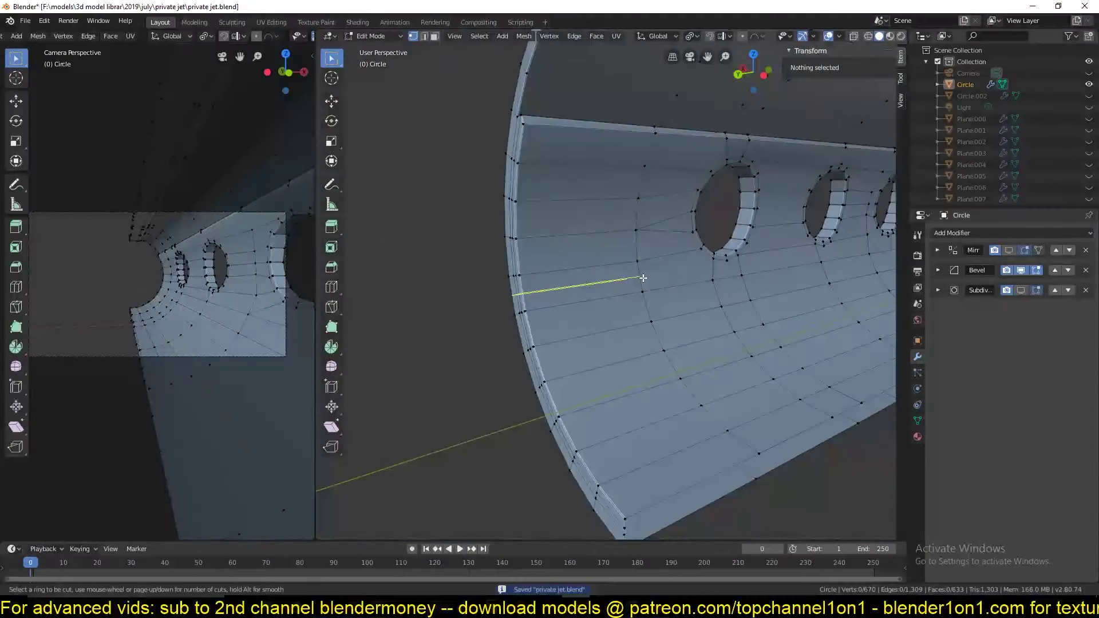
pyautogui.press('KP_1')
pyautogui.scroll(4, 719, 300)
pyautogui.press('2')
pyautogui.keyDown('ctrl'); pyautogui.keyDown('alt'); pyautogui.click(618, 295); pyautogui.keyUp('alt'); pyautogui.keyUp('ctrl')
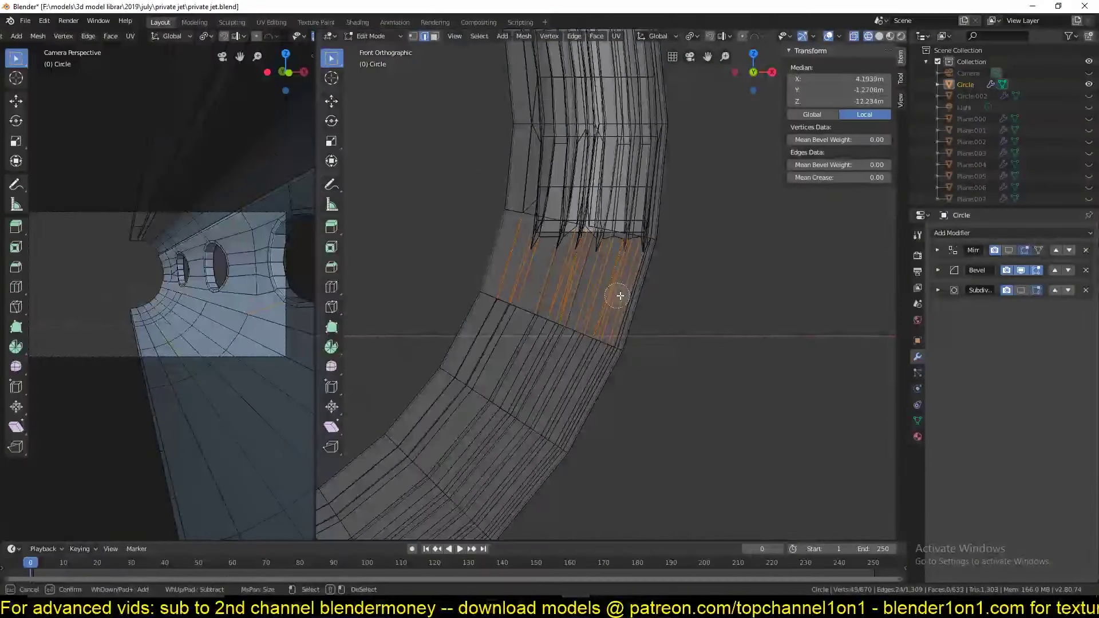
pyautogui.rightClick(805, 268)
pyautogui.click(805, 268)
pyautogui.moveTo(805, 268)
pyautogui.mouseDown(button='middle')
pyautogui.moveTo(836, 279)
pyautogui.moveTo(744, 298)
pyautogui.mouseUp(button='middle')
# Step: Flatten the selected vertices by scaling them to 0 on Z
pyautogui.press('s')
pyautogui.press('z')
pyautogui.press('0')
pyautogui.press('Return')
# Step: Dissolve the stray edge beside the window and merge nearby vertices at the last one
pyautogui.scroll(4, 744, 298)
pyautogui.press('2')
pyautogui.keyDown('alt'); pyautogui.click(581, 373); pyautogui.keyUp('alt')
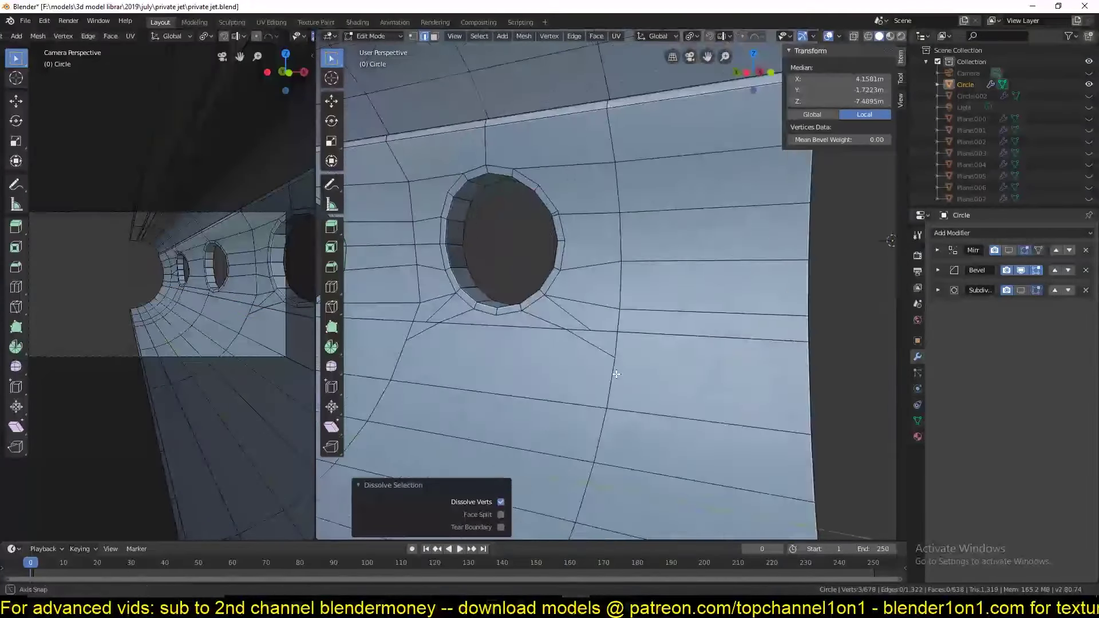
pyautogui.moveTo(580, 373); pyautogui.dragTo(687, 344, button='middle')
pyautogui.press('1')
pyautogui.keyDown('ctrl'); pyautogui.click(756, 345); pyautogui.keyUp('ctrl')
pyautogui.press('m')
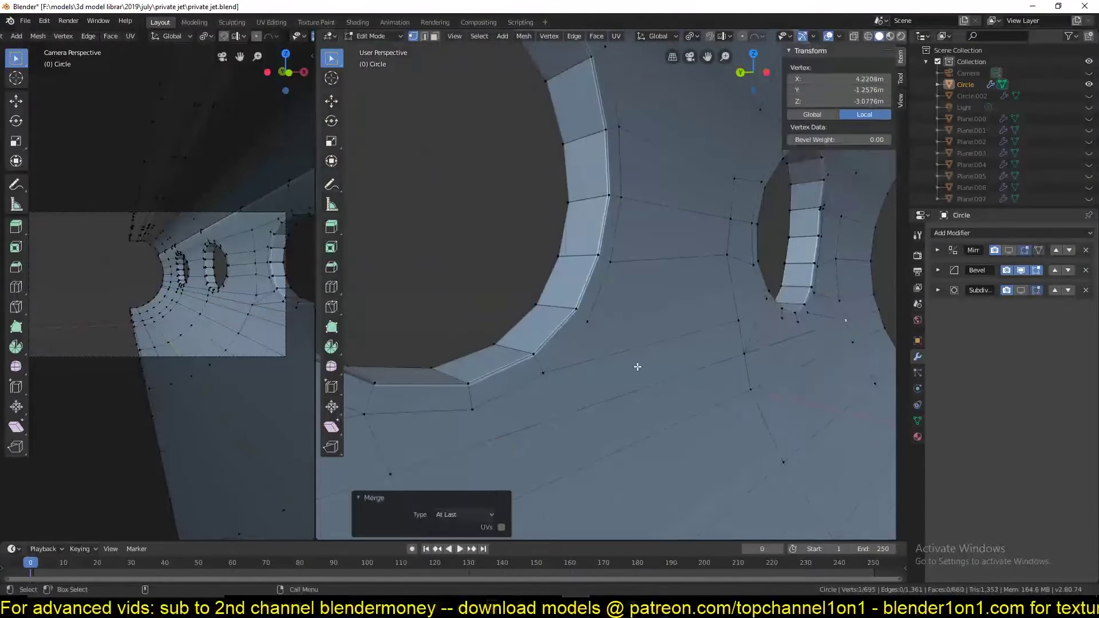
pyautogui.scroll(-4, 638, 367)
# Step: Select a column of faces on the lower cabin wall
pyautogui.moveTo(613, 385); pyautogui.dragTo(687, 393, button='middle')
pyautogui.press('3')
pyautogui.click(510, 320)
pyautogui.keyDown('ctrl'); pyautogui.click(510, 388); pyautogui.keyUp('ctrl')
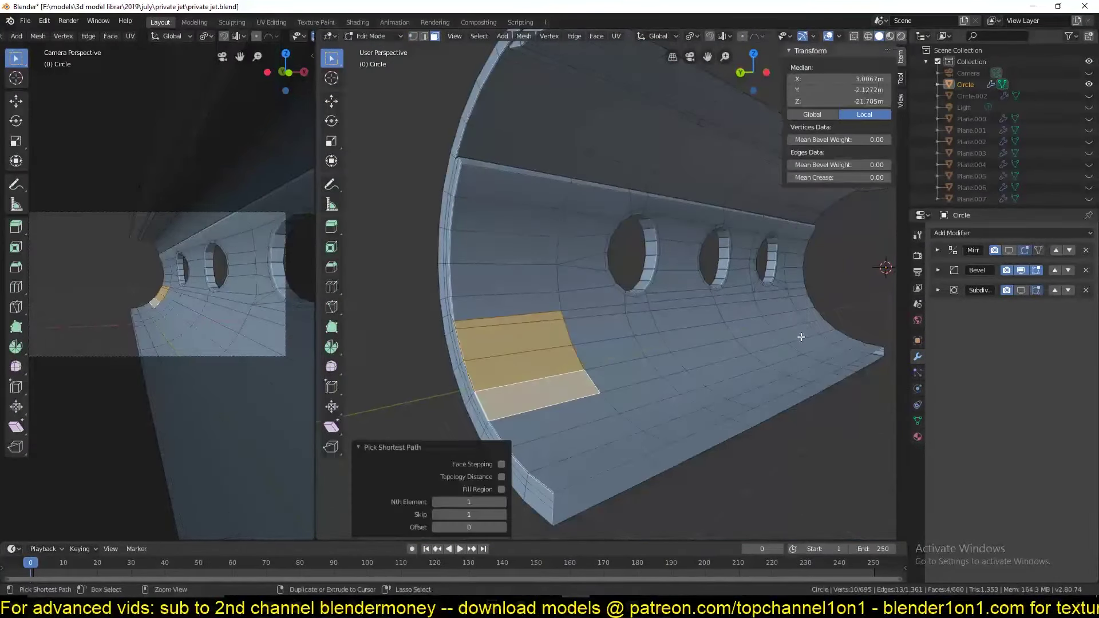
# Step: Separate the selected wall faces into their own object and flatten the strip to 0 on X
pyautogui.press('p')
pyautogui.press('Tab')
pyautogui.hotkey('alt', 'h')
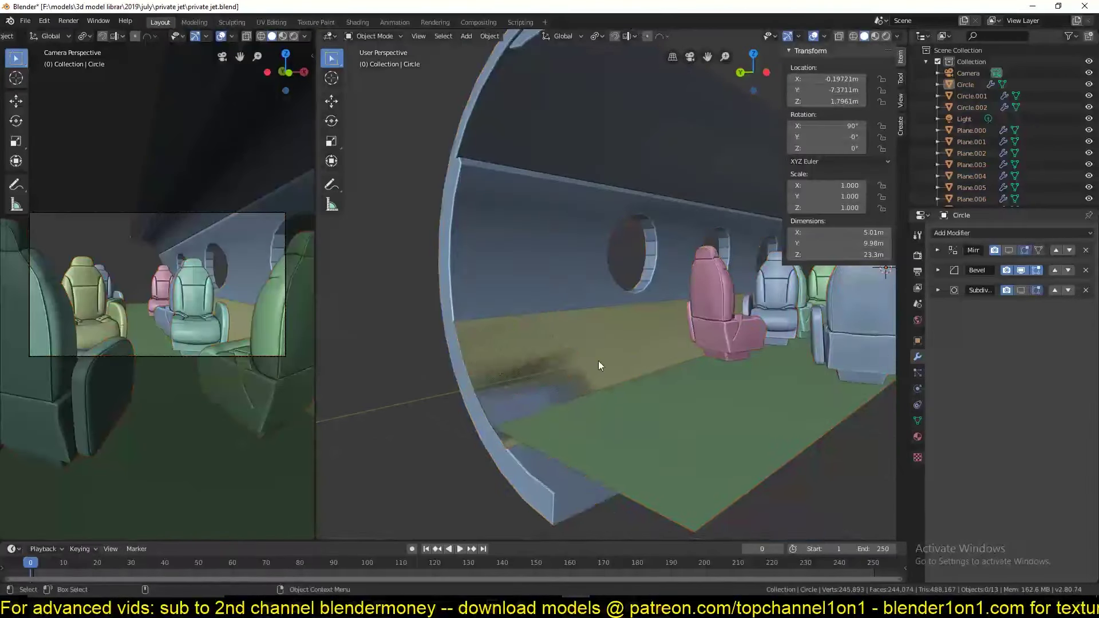
pyautogui.moveTo(599, 361); pyautogui.dragTo(637, 362, button='middle')
pyautogui.press('s')
pyautogui.press('x')
pyautogui.press('0')
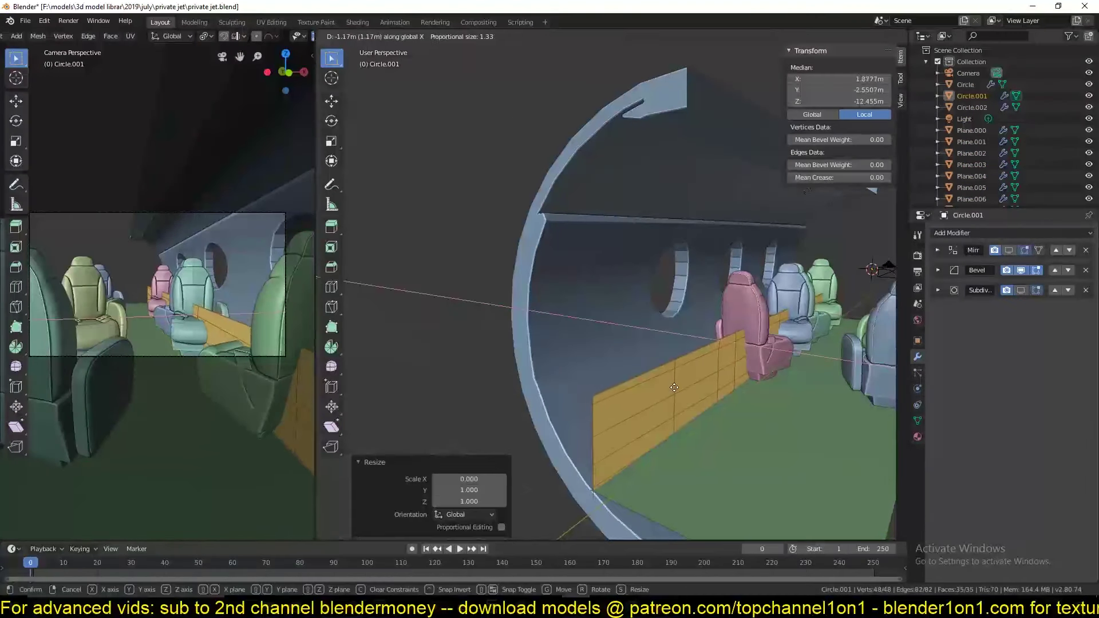
# Step: Shear the strip in Top view, delete its extra vertices, and save
pyautogui.press('Escape')
pyautogui.press('KP_7')
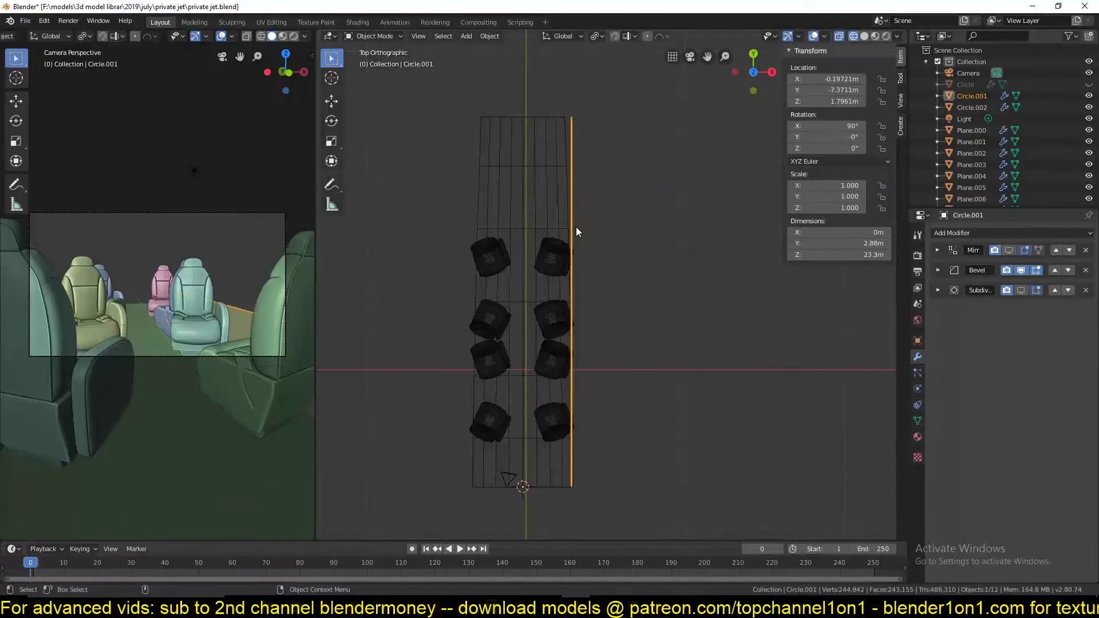
pyautogui.hotkey('shift', 'ctrl', 'alt', 's')
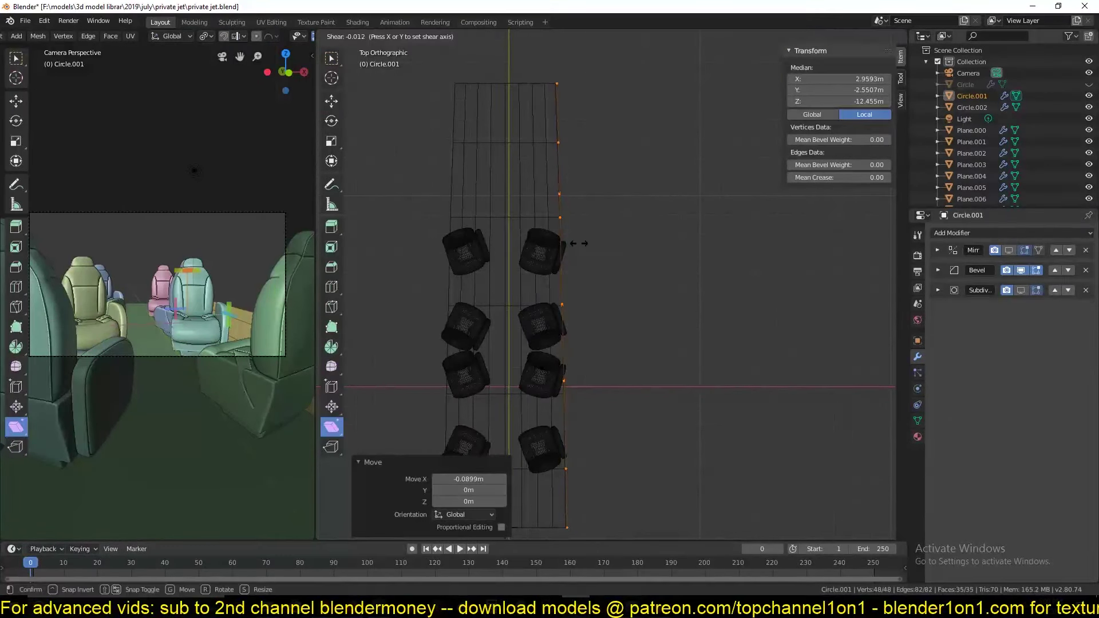
pyautogui.click(590, 288)
pyautogui.moveTo(591, 289); pyautogui.dragTo(690, 212, button='middle')
pyautogui.press('x')
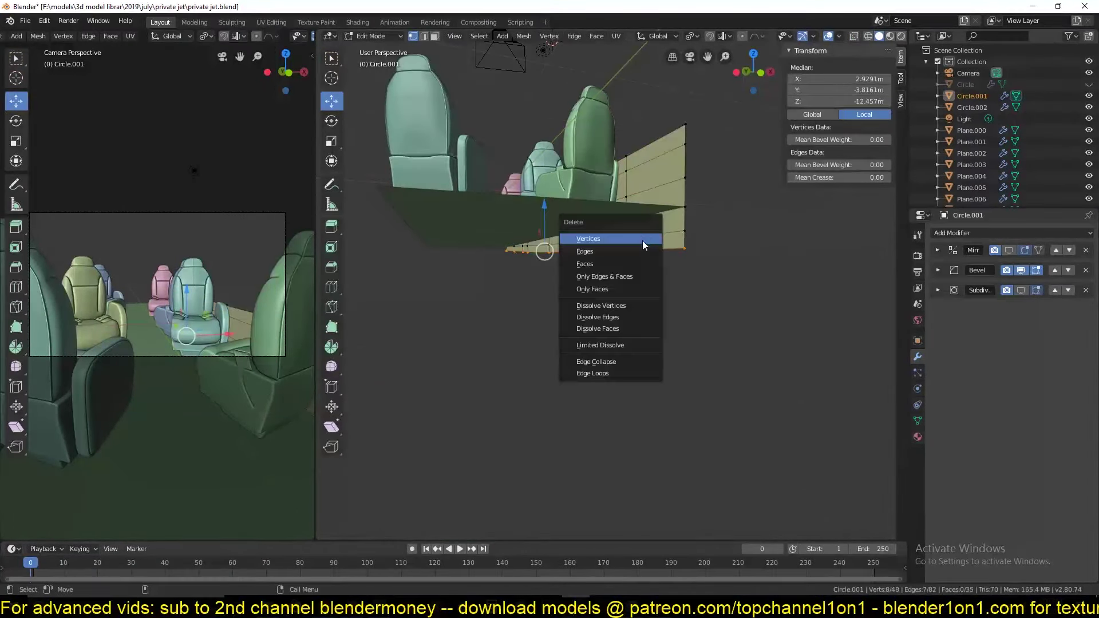
pyautogui.click(642, 240)
pyautogui.press('Tab')
pyautogui.moveTo(798, 271); pyautogui.dragTo(493, 248, button='middle')
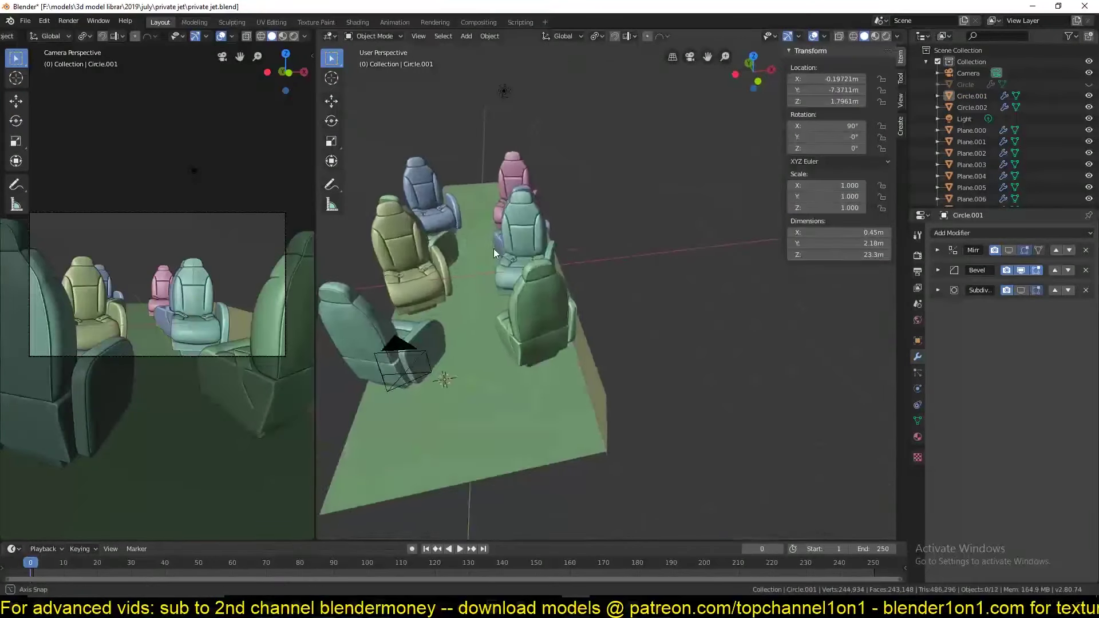
pyautogui.hotkey('ctrl', 's')
# Step: Unhide the fuselage wall and separate a strip of its lower-wall faces
pyautogui.keyDown('shift'); pyautogui.click(571, 260); pyautogui.keyUp('shift')
pyautogui.press('KP_Decimal')
pyautogui.hotkey('alt', 'h')
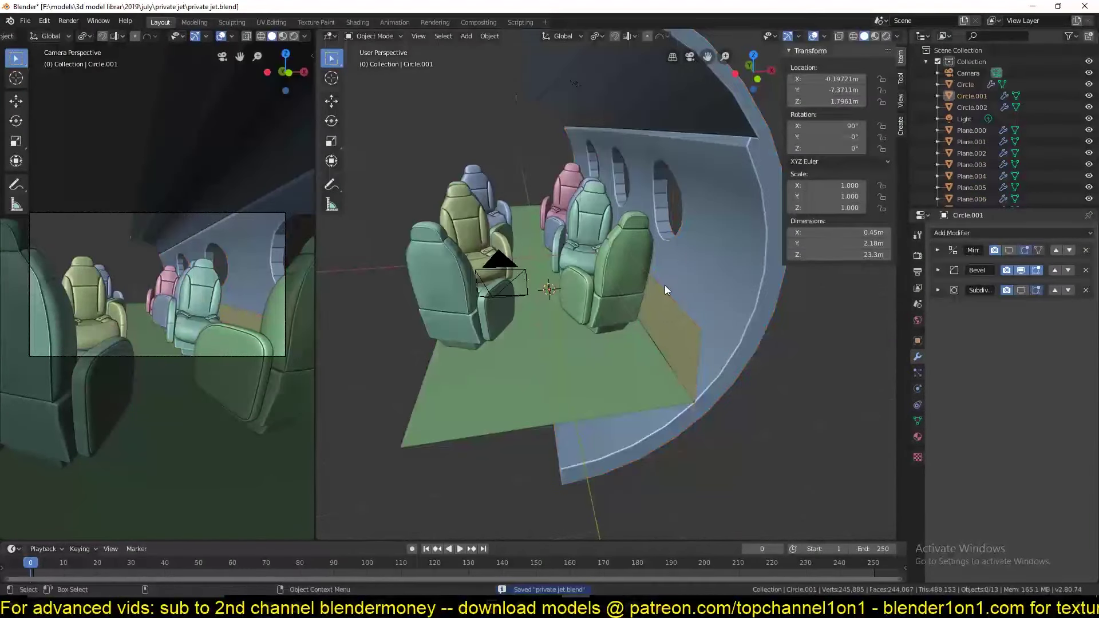
pyautogui.click(665, 286)
pyautogui.press('Tab')
pyautogui.moveTo(665, 286); pyautogui.dragTo(783, 312, button='middle')
pyautogui.scroll(5, 783, 312)
pyautogui.press('3')
pyautogui.click(630, 246)
pyautogui.keyDown('ctrl'); pyautogui.click(745, 241); pyautogui.keyUp('ctrl')
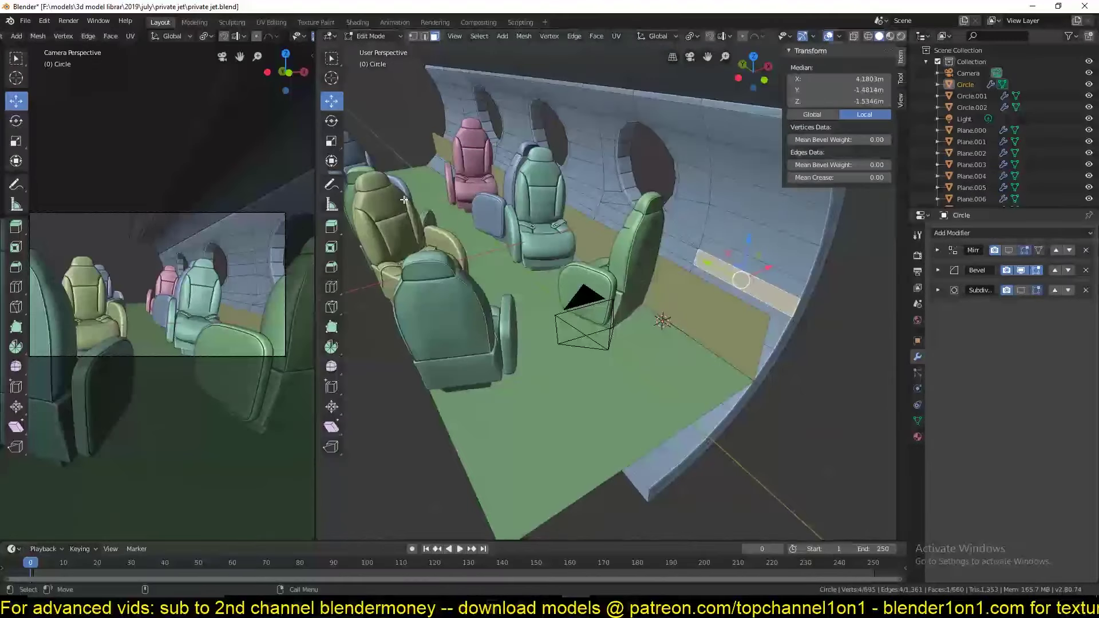
pyautogui.moveTo(744, 240); pyautogui.dragTo(551, 269, button='middle')
pyautogui.click(662, 283)
# Step: Set the strip's Bevel modifier to 2 segments, forming the ledge, and save
pyautogui.press('Tab')
pyautogui.moveTo(661, 283)
pyautogui.mouseDown(button='middle')
pyautogui.moveTo(398, 218)
pyautogui.moveTo(695, 369)
pyautogui.moveTo(688, 342)
pyautogui.mouseUp(button='middle')
pyautogui.click(695, 369)
pyautogui.rightClick(688, 343)
pyautogui.click(688, 342)
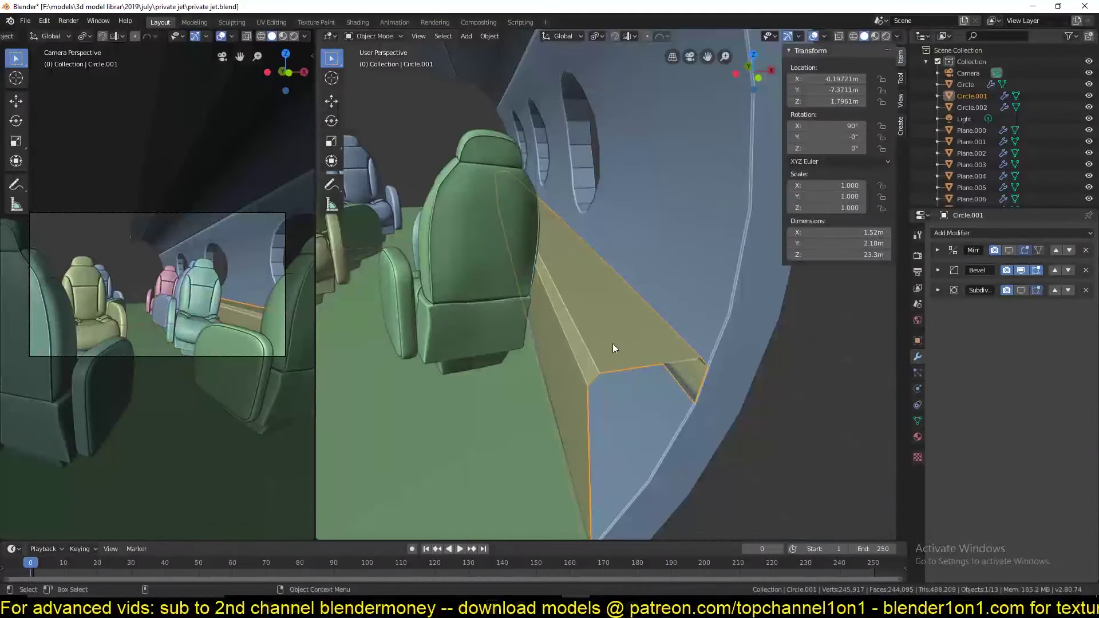
pyautogui.hotkey('ctrl', 's')
pyautogui.click(938, 270)
pyautogui.click(1006, 316)
pyautogui.hotkey('ctrl', 's')
pyautogui.moveTo(801, 344); pyautogui.dragTo(640, 314, button='middle')
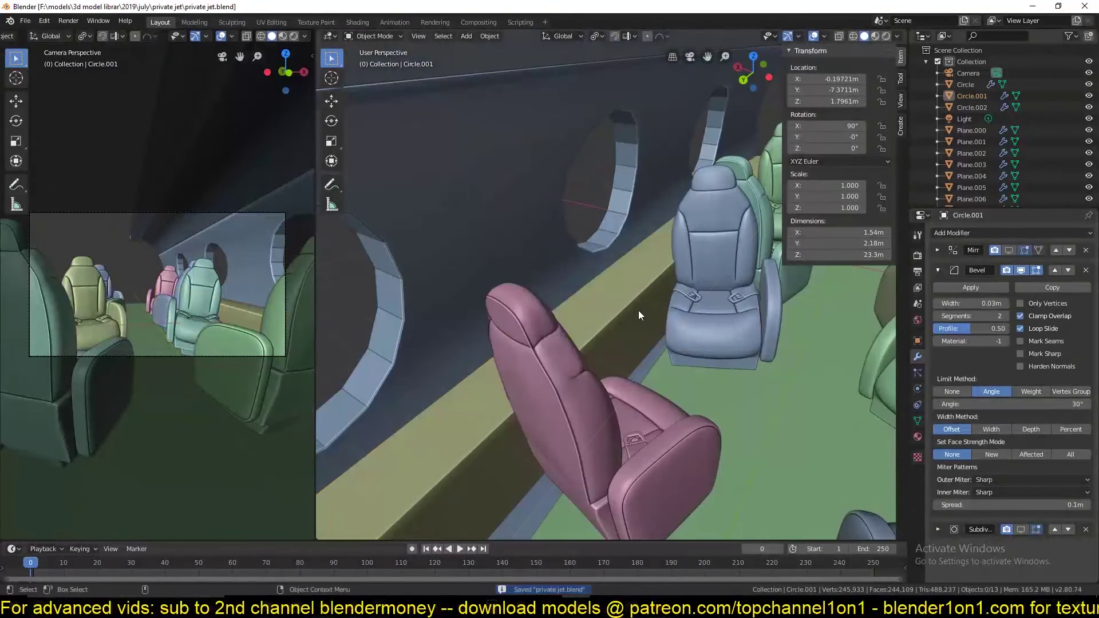
pyautogui.click(590, 240)
pyautogui.moveTo(554, 113)
pyautogui.mouseDown(button='middle')
pyautogui.moveTo(742, 269)
pyautogui.moveTo(377, 273)
pyautogui.moveTo(428, 321)
pyautogui.moveTo(482, 247)
pyautogui.mouseUp(button='middle')
pyautogui.click(483, 246)
# Step: Nudge the seat along Y, then select and bevel the window opening's edge loops
pyautogui.press('g')
pyautogui.press('y')
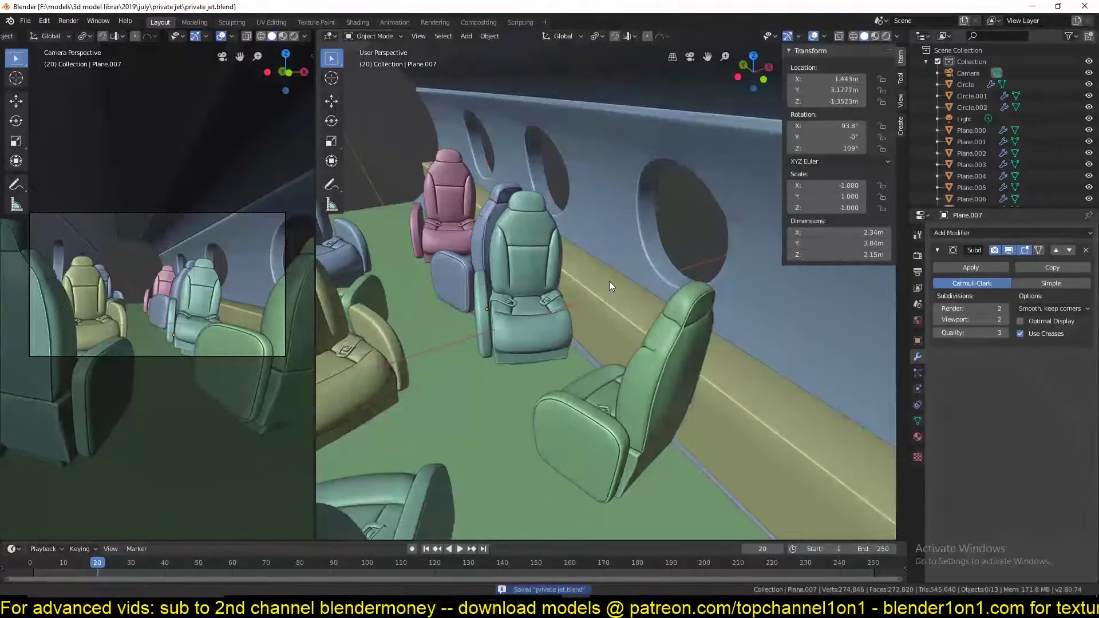
pyautogui.click(609, 280)
pyautogui.press('Tab')
pyautogui.scroll(5, 643, 346)
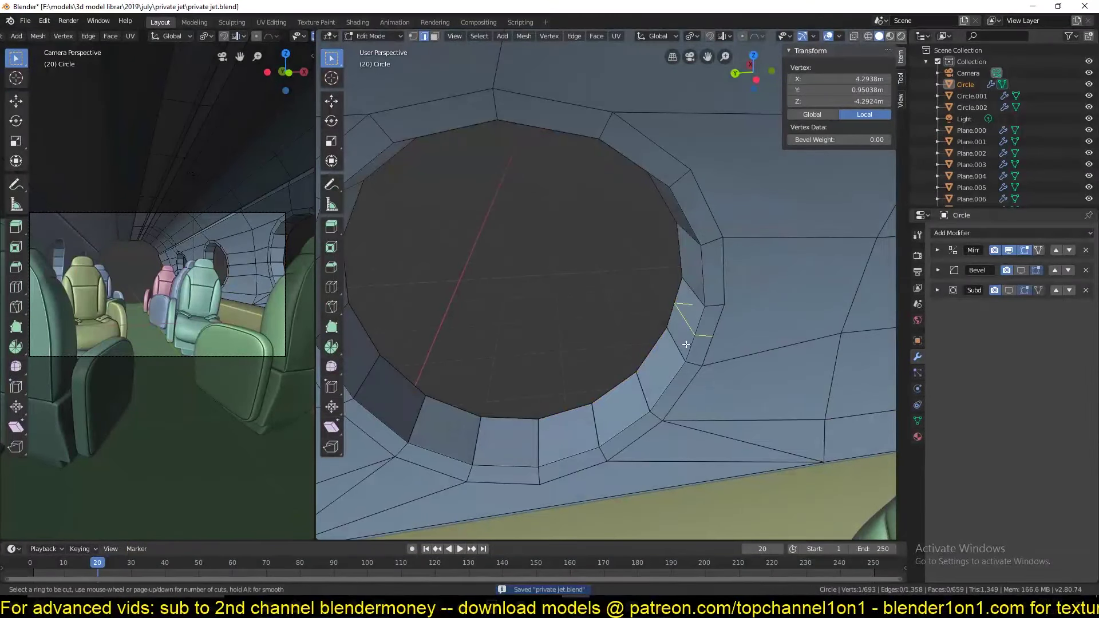
pyautogui.click(686, 344)
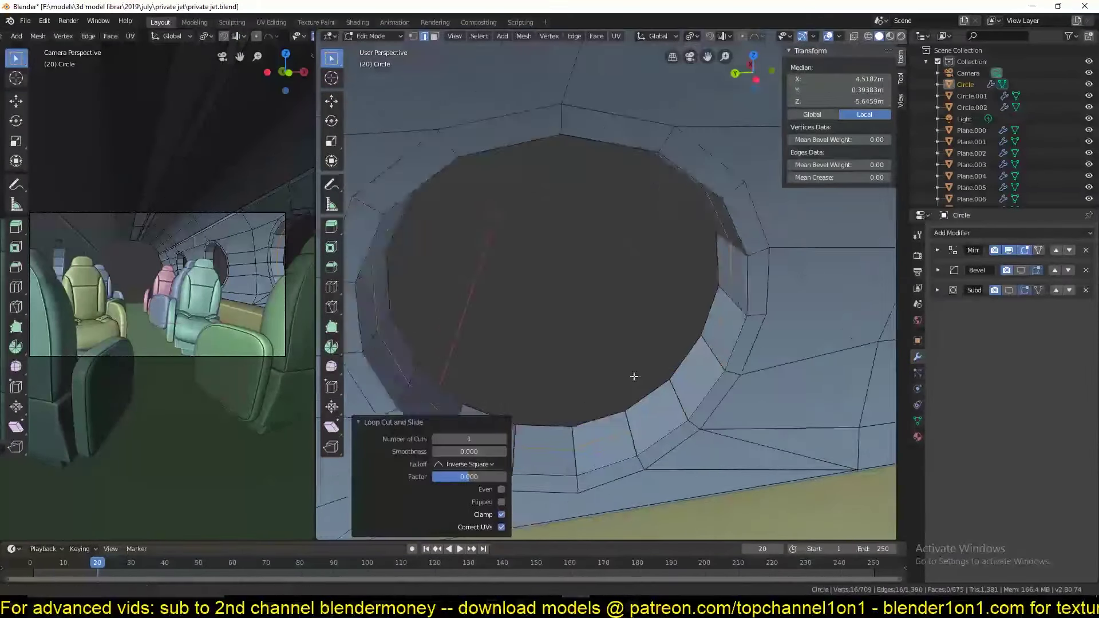
pyautogui.scroll(-6, 629, 366)
pyautogui.keyDown('alt'); pyautogui.keyDown('shift'); pyautogui.click(774, 302); pyautogui.keyUp('shift'); pyautogui.keyUp('alt')
pyautogui.scroll(4, 692, 328)
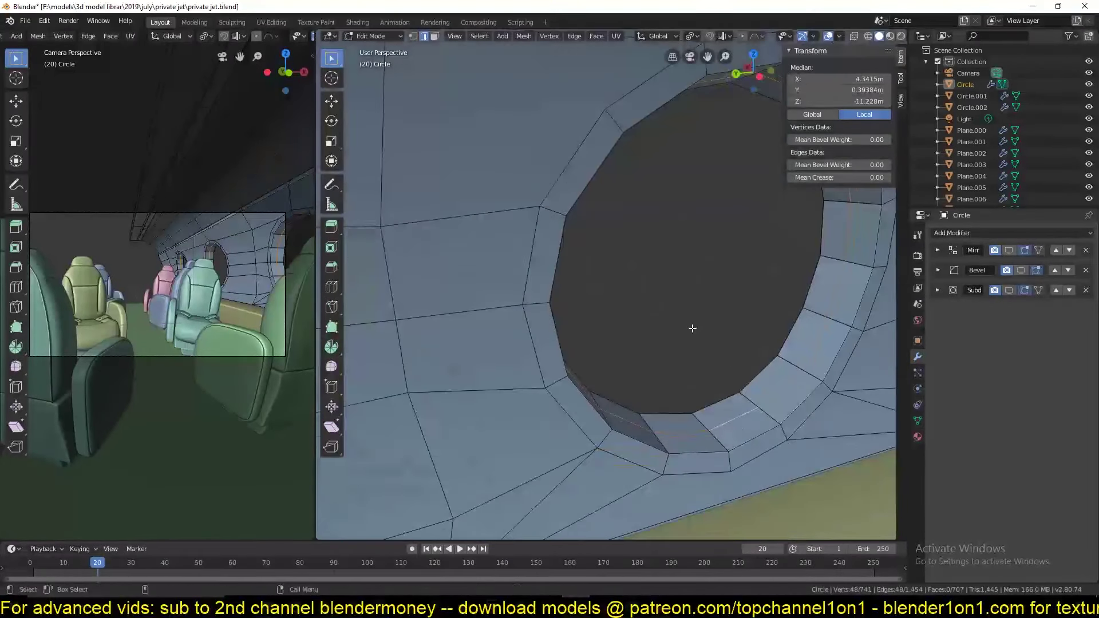
pyautogui.click(818, 438)
# Step: Undo the trial extrusions and re-extrude the window loop along its normals with Shrink/Fatten
pyautogui.hotkey('alt', 'e')
pyautogui.press('Escape')
pyautogui.press('.')
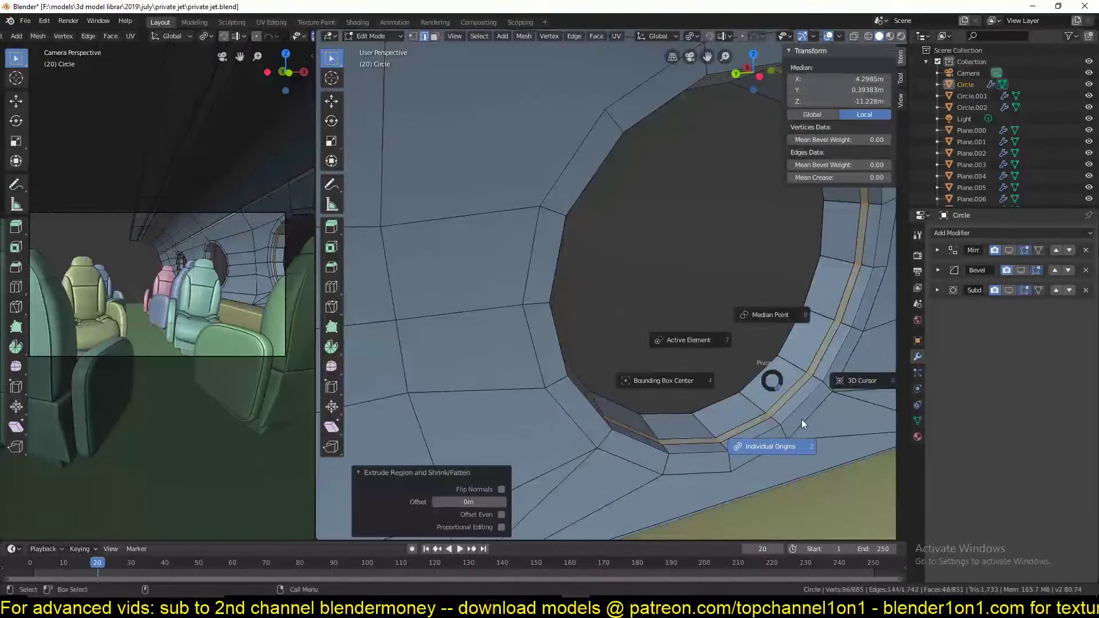
pyautogui.hotkey('ctrl', 'z')
pyautogui.hotkey('ctrl', 'b')
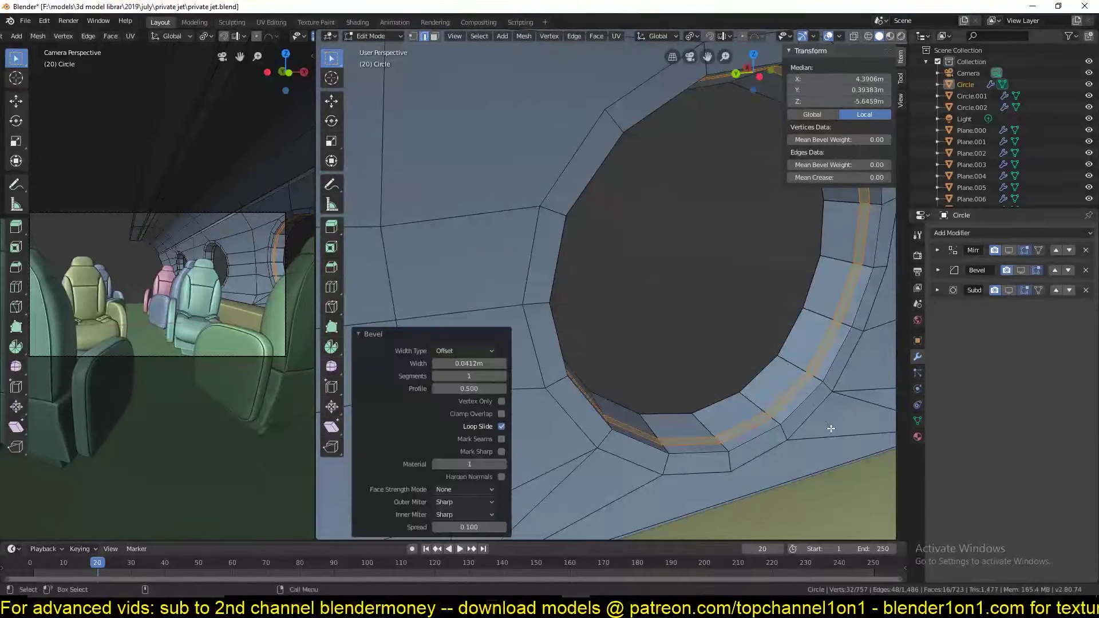
pyautogui.hotkey('ctrl', 'z')
pyautogui.press('Escape')
pyautogui.moveTo(815, 434); pyautogui.dragTo(757, 402, button='middle')
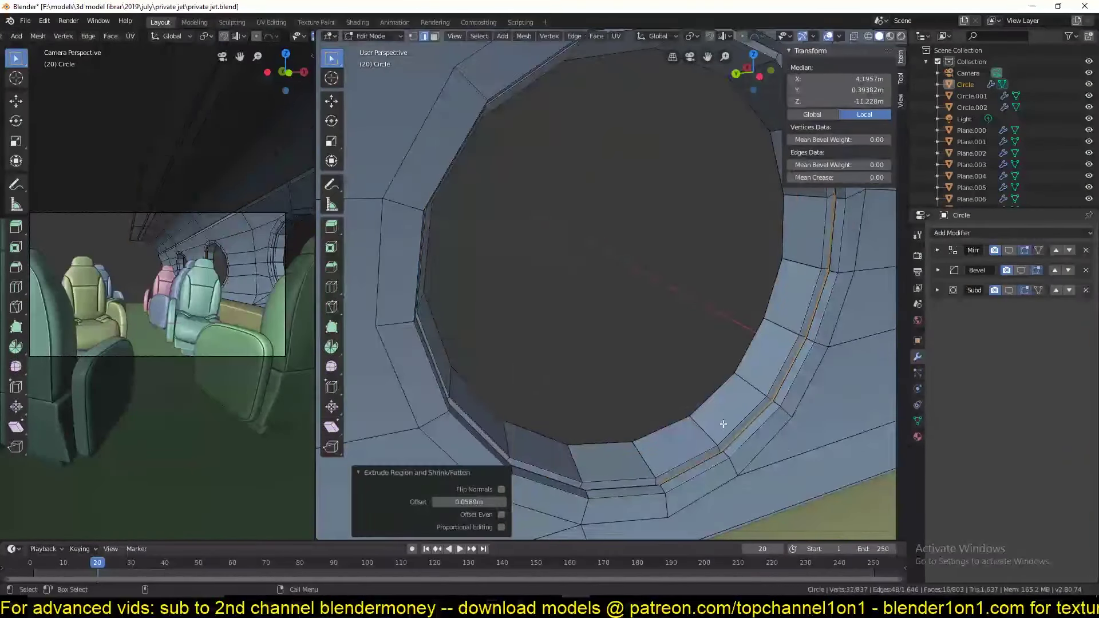
pyautogui.scroll(-5, 767, 418)
# Step: Add a loop cut around the window ring and show the Bevel modifier in edit mode
pyautogui.press('Tab')
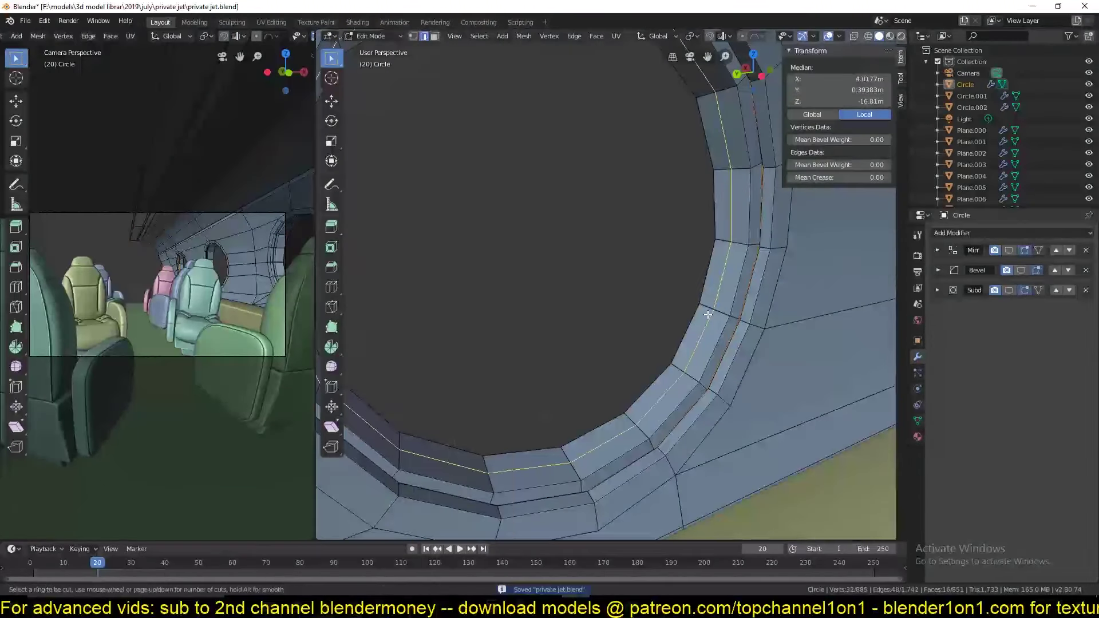
pyautogui.click(735, 343)
pyautogui.moveTo(735, 343); pyautogui.dragTo(651, 347, button='middle')
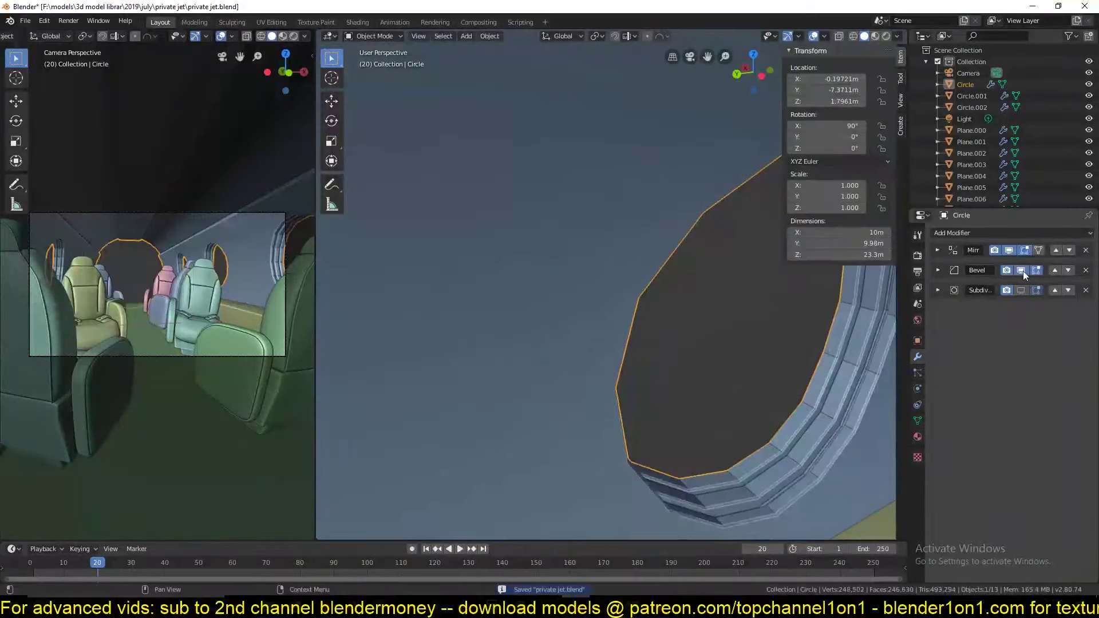
pyautogui.scroll(-5, 628, 306)
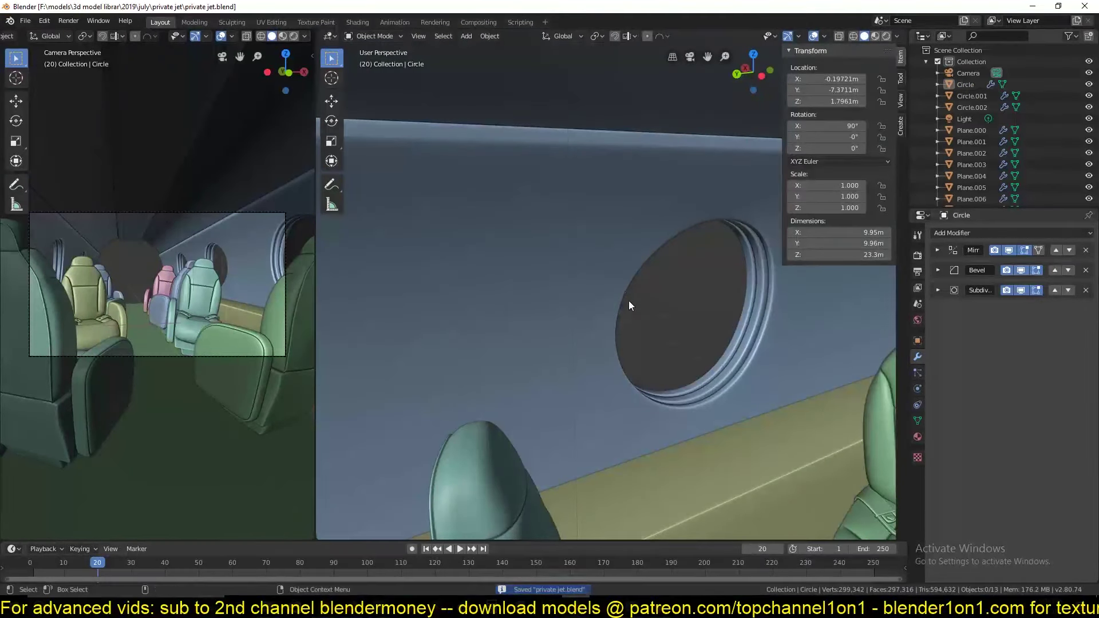
pyautogui.click(629, 306)
# Step: Select a vertical path of cabin shell edges, scale them, and save the file
pyautogui.click(1021, 290)
pyautogui.press('Tab')
pyautogui.keyDown('ctrl'); pyautogui.click(555, 461); pyautogui.keyUp('ctrl')
pyautogui.scroll(-3, 664, 334)
pyautogui.press('s')
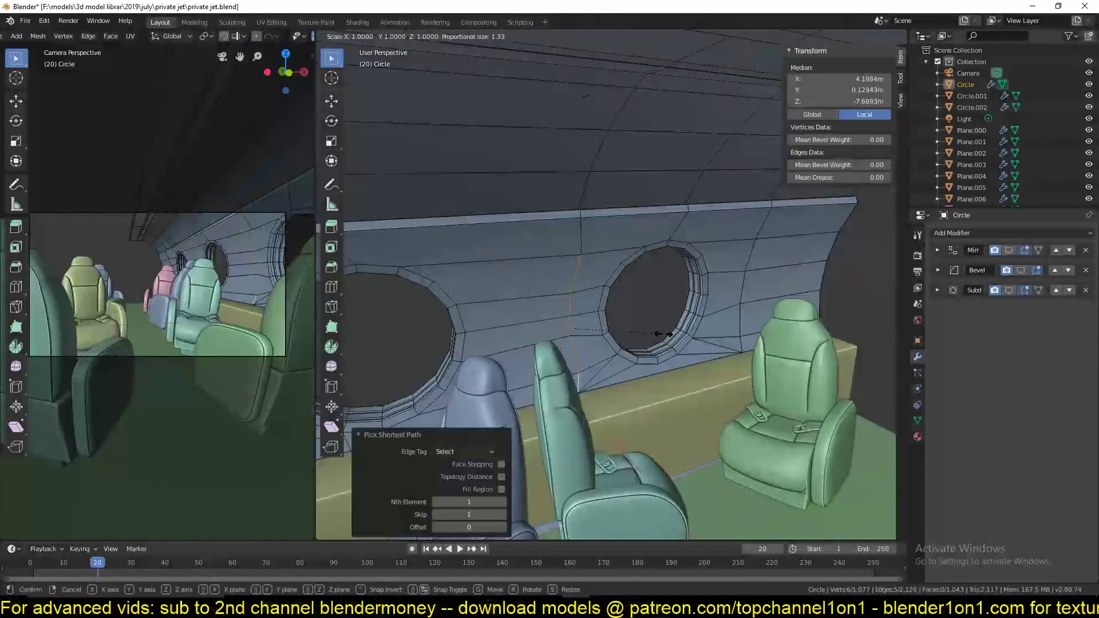
pyautogui.press('Tab')
pyautogui.press('KP_0')
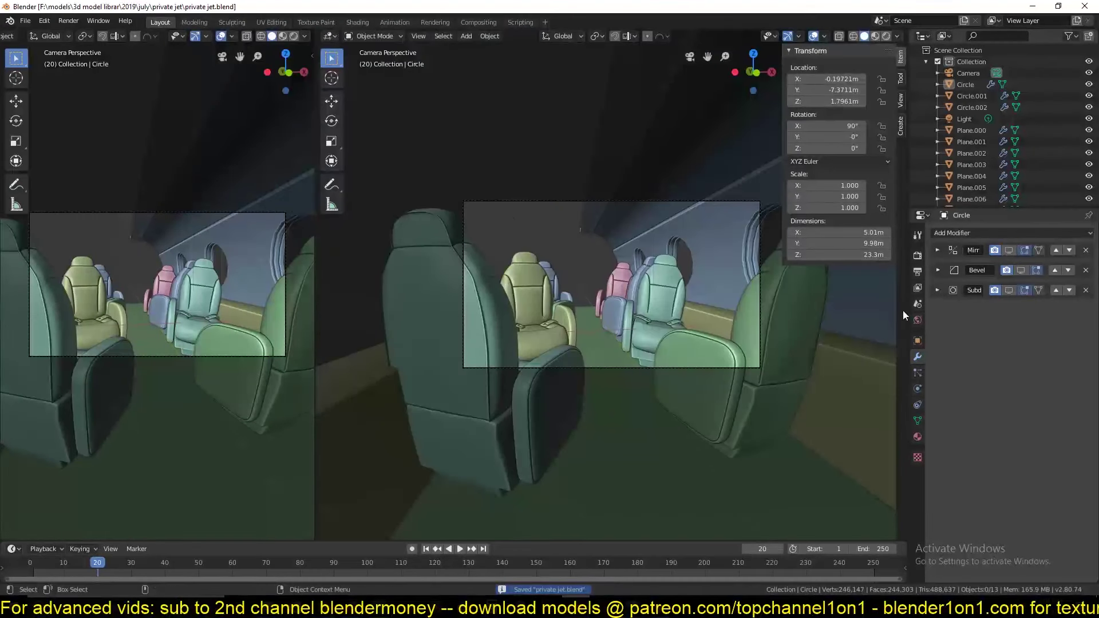
pyautogui.hotkey('ctrl', 's')
pyautogui.press('Tab')
pyautogui.moveTo(616, 225)
pyautogui.mouseDown(button='middle')
pyautogui.moveTo(682, 485)
pyautogui.moveTo(445, 257)
pyautogui.mouseUp(button='middle')
# Step: Separate the rear-end vertex ring into a new object, Circle.003, and save
pyautogui.keyDown('alt'); pyautogui.click(683, 485); pyautogui.keyUp('alt')
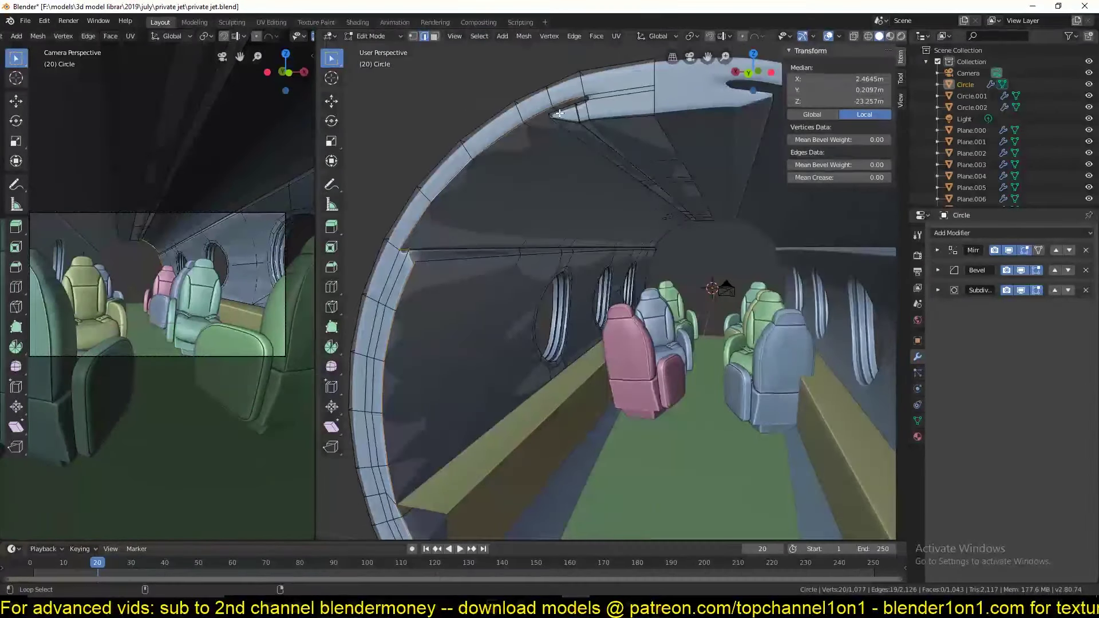
pyautogui.press('p')
pyautogui.click(658, 243)
pyautogui.press('KP_Decimal')
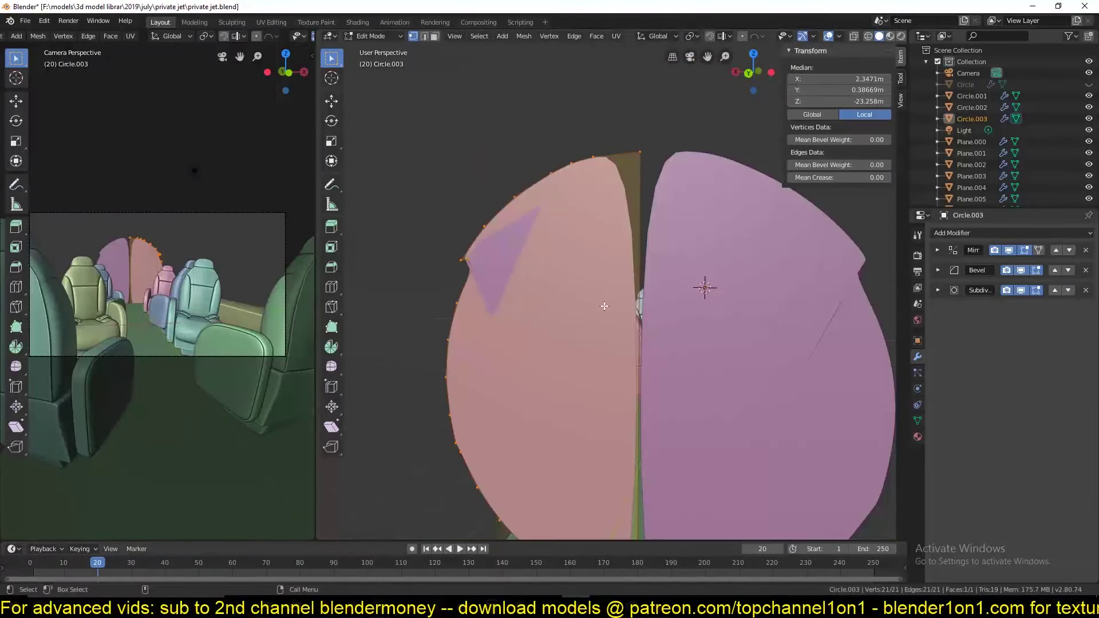
pyautogui.hotkey('alt', 'a')
pyautogui.scroll(-4, 655, 262)
pyautogui.scroll(4, 500, 273)
pyautogui.hotkey('ctrl', 's')
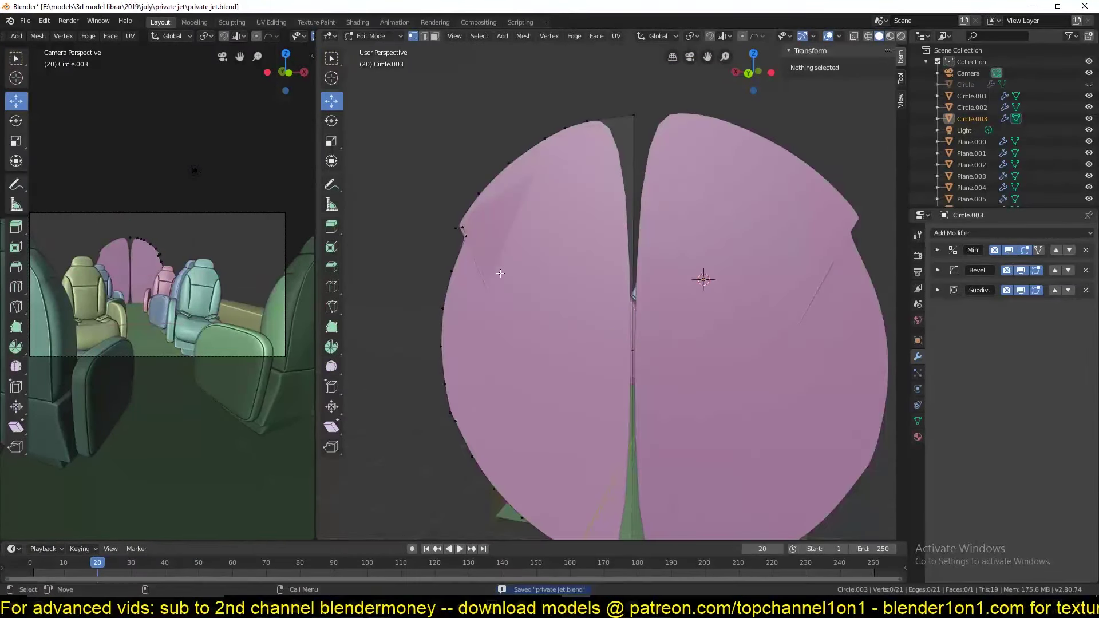
# Step: Hide the disc's bevel and dissolve its stray vertex using wireframe view
pyautogui.click(1021, 270)
pyautogui.press('a')
pyautogui.moveTo(1020, 281)
pyautogui.mouseDown(button='middle')
pyautogui.moveTo(530, 304)
pyautogui.moveTo(655, 339)
pyautogui.moveTo(727, 225)
pyautogui.mouseUp(button='middle')
pyautogui.rightClick(579, 202)
pyautogui.moveTo(579, 202); pyautogui.dragTo(650, 234, button='middle')
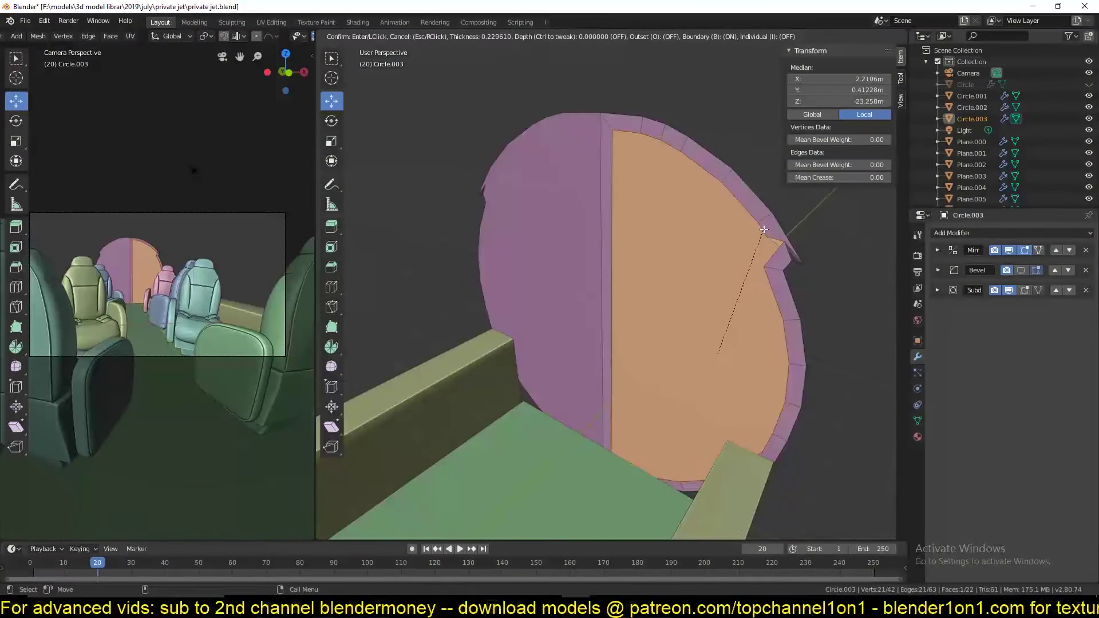
pyautogui.hotkey('shift', 'z')
pyautogui.hotkey('ctrl', 'x')
pyautogui.scroll(-3, 650, 235)
pyautogui.scroll(-3, 640, 254)
pyautogui.press('3')
pyautogui.press('w')
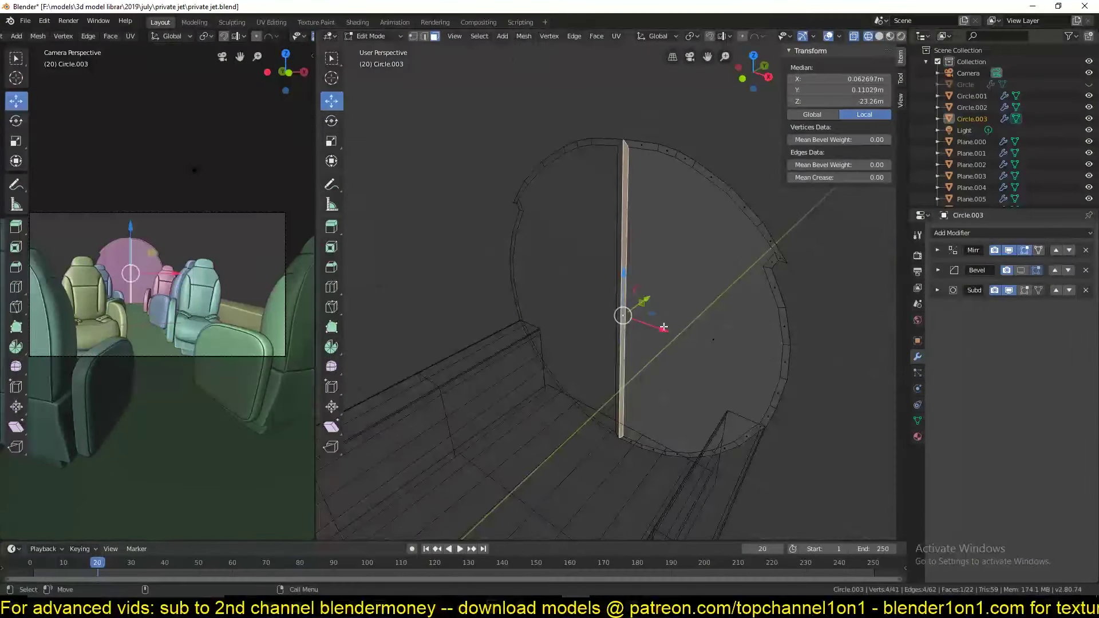
pyautogui.hotkey('shift', 'z')
# Step: Move the disc's selected vertices along X and leave edit mode
pyautogui.click(937, 290)
pyautogui.hotkey('ctrl', 's')
pyautogui.press('g')
pyautogui.press('x')
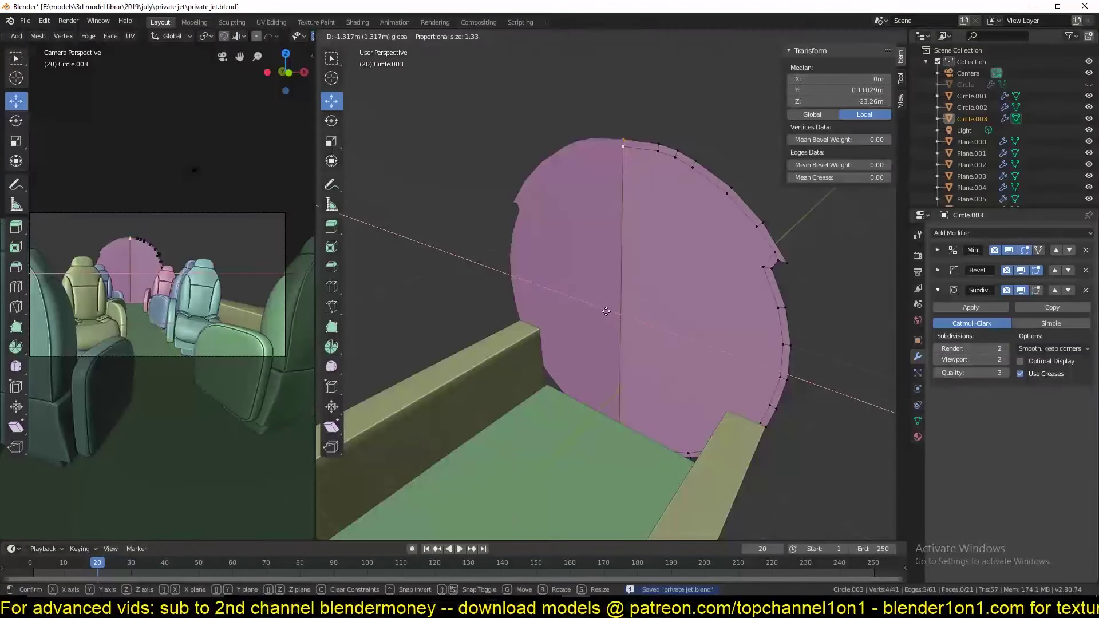
pyautogui.click(606, 312)
pyautogui.press('Tab')
pyautogui.moveTo(606, 312); pyautogui.dragTo(543, 201, button='middle')
pyautogui.press('KP_Decimal')
# Step: Extrude the pink disc to give the rear wall thickness and save
pyautogui.scroll(-5, 537, 242)
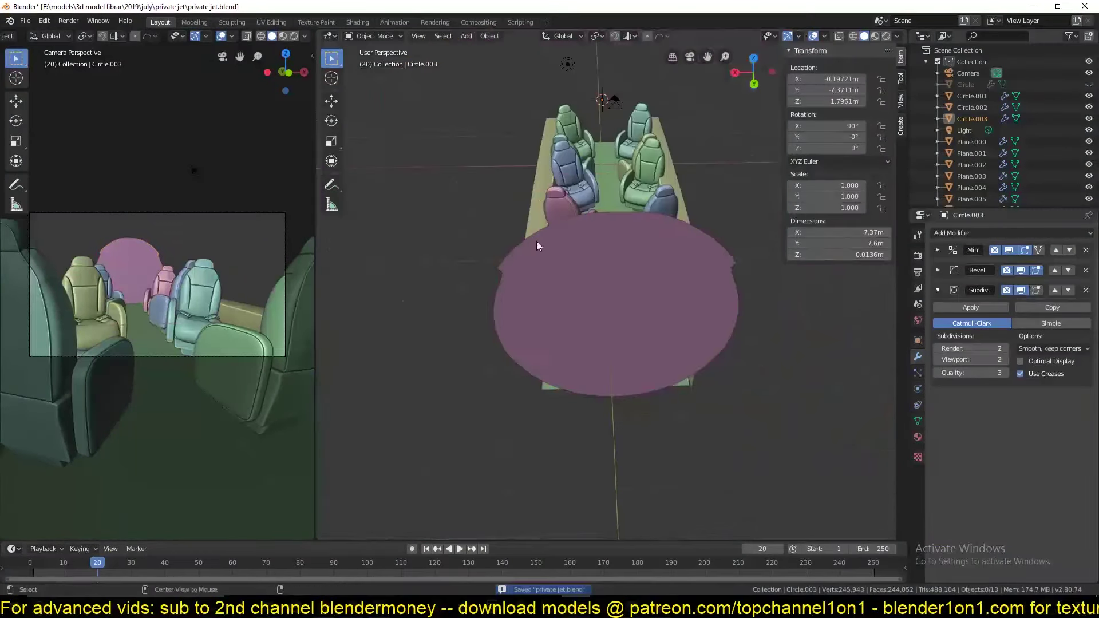
pyautogui.moveTo(537, 241); pyautogui.dragTo(630, 286, button='middle')
pyautogui.press('Tab')
pyautogui.press('e')
pyautogui.click(798, 269)
pyautogui.press('Tab')
pyautogui.hotkey('ctrl', 's')
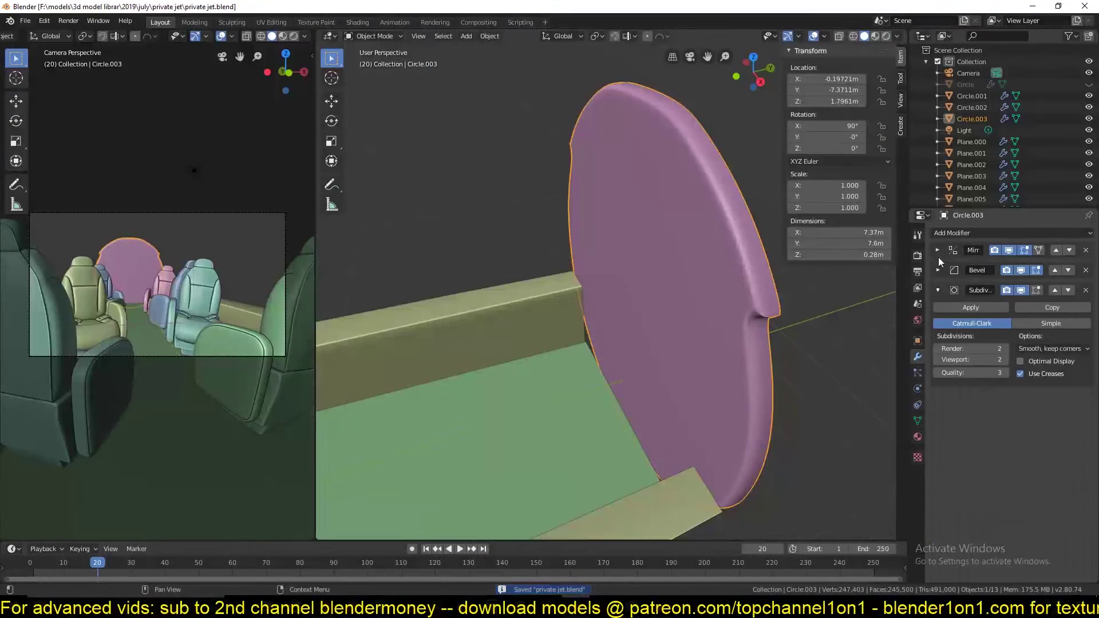
# Step: Adjust the rear wall's Bevel modifier width and save
pyautogui.click(937, 270)
pyautogui.click(948, 304)
pyautogui.press('KP_1')
pyautogui.click(1022, 269)
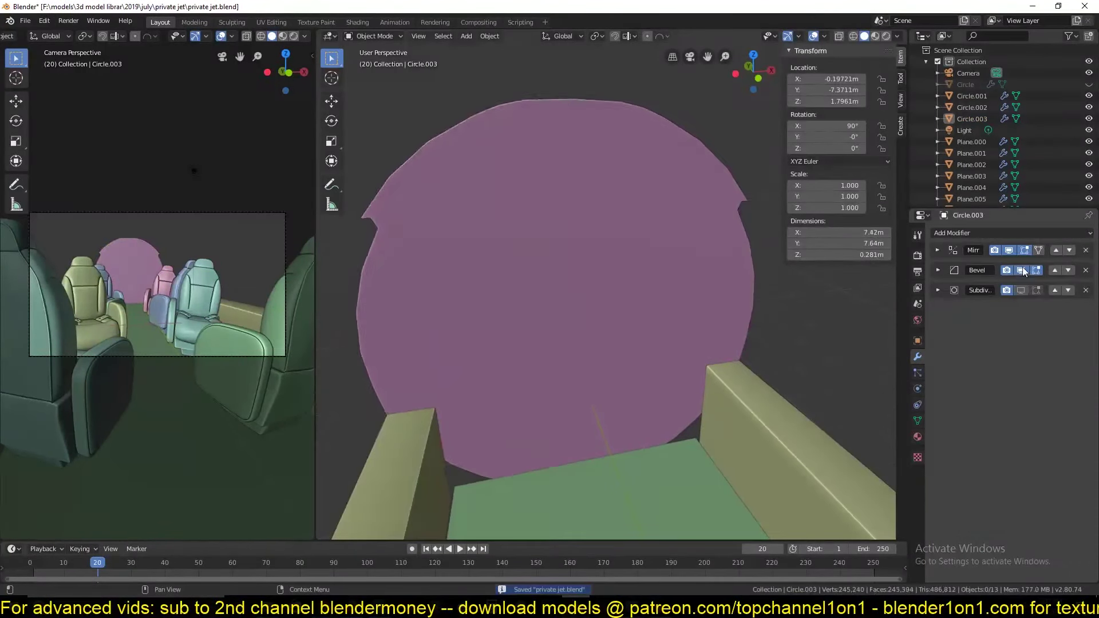
pyautogui.press('KP_5')
pyautogui.hotkey('ctrl', 's')
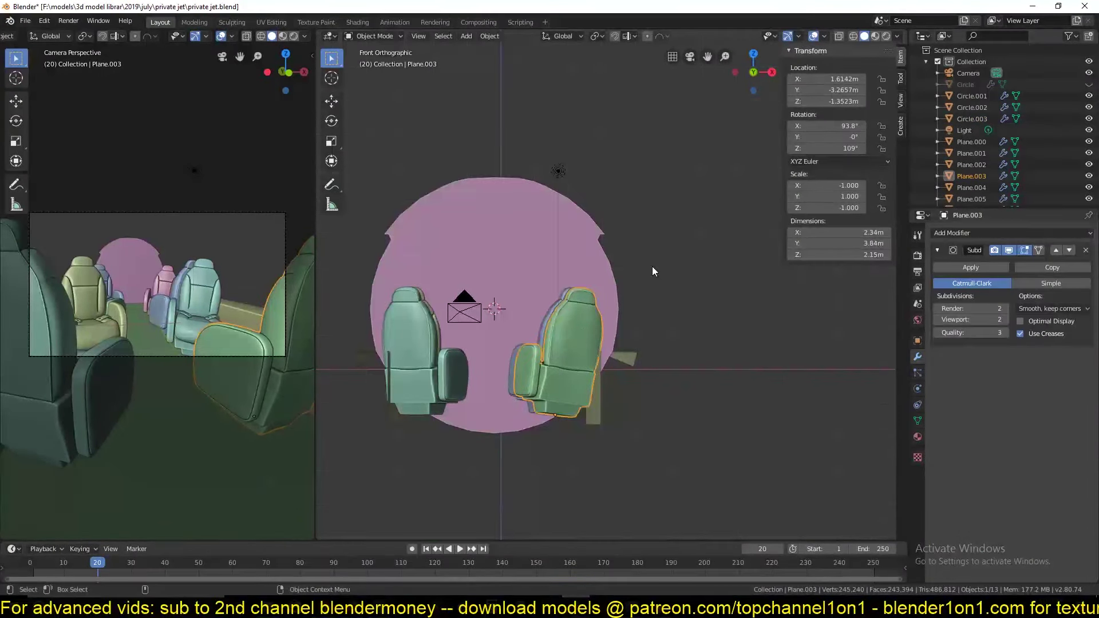
# Step: Select the seats on one side and rotate them using front and side views
pyautogui.moveTo(652, 266); pyautogui.dragTo(584, 291, button='middle')
pyautogui.keyDown('shift'); pyautogui.click(584, 291); pyautogui.keyUp('shift')
pyautogui.press('KP_3')
pyautogui.press('r')
pyautogui.click(660, 294)
pyautogui.press('KP_1')
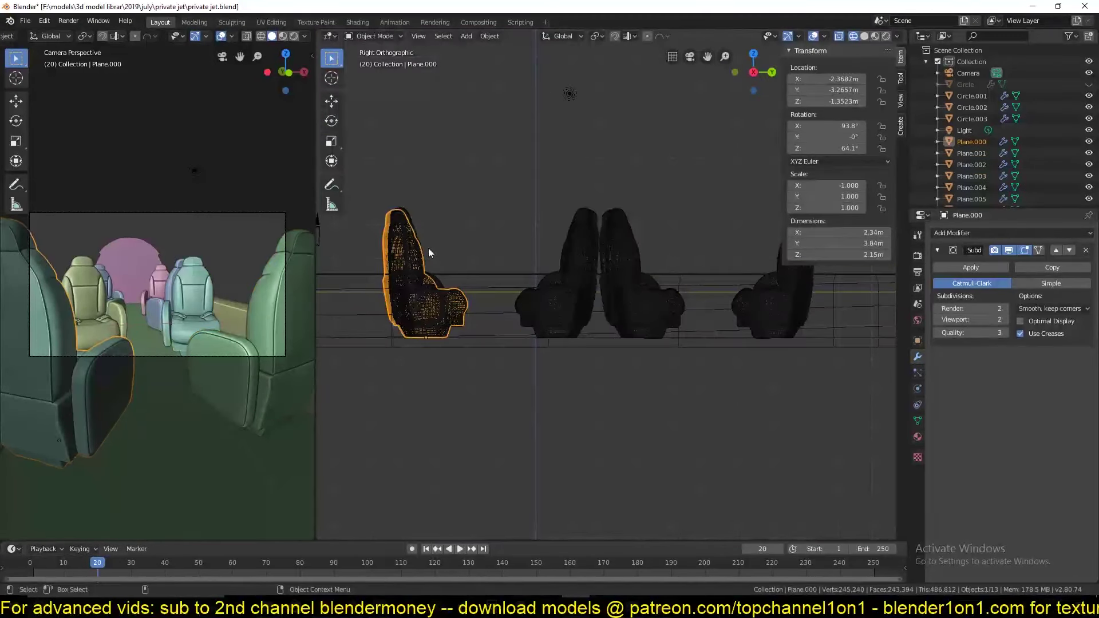
# Step: Delete the extra seats, duplicate seats to the opposite side, and angle the pink seat
pyautogui.keyDown('shift'); pyautogui.click(429, 248); pyautogui.keyUp('shift')
pyautogui.press('KP_7')
pyautogui.hotkey('ctrl', 'z')
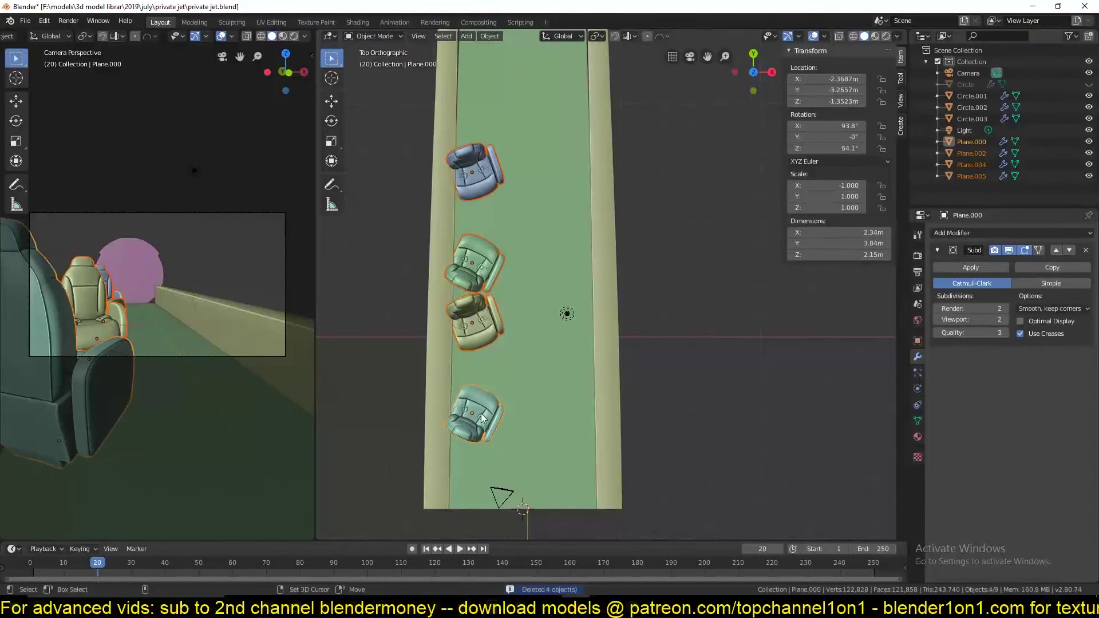
pyautogui.hotkey('ctrl', 'shift', 'z')
pyautogui.hotkey('ctrl', 'shift', 'z')
pyautogui.click(567, 178)
pyautogui.press('r')
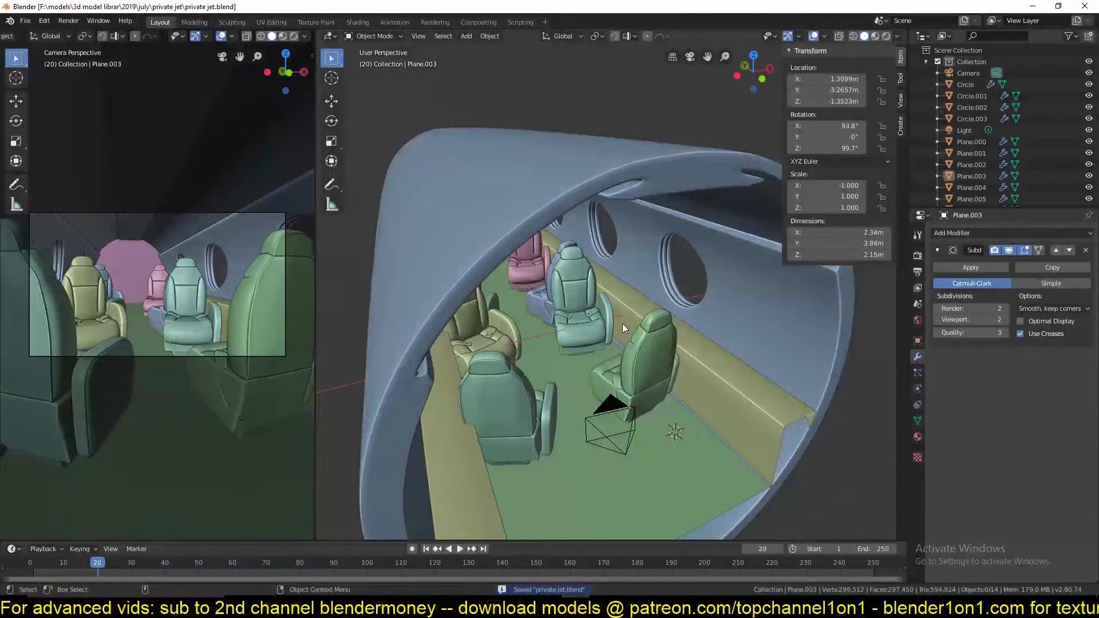
pyautogui.scroll(5, 623, 324)
# Step: In front view, add a Door_Group collection instance, scaled and lowered onto the floor
pyautogui.moveTo(748, 347); pyautogui.dragTo(614, 360, button='middle')
pyautogui.press('KP_1')
pyautogui.hotkey('shift', 'a')
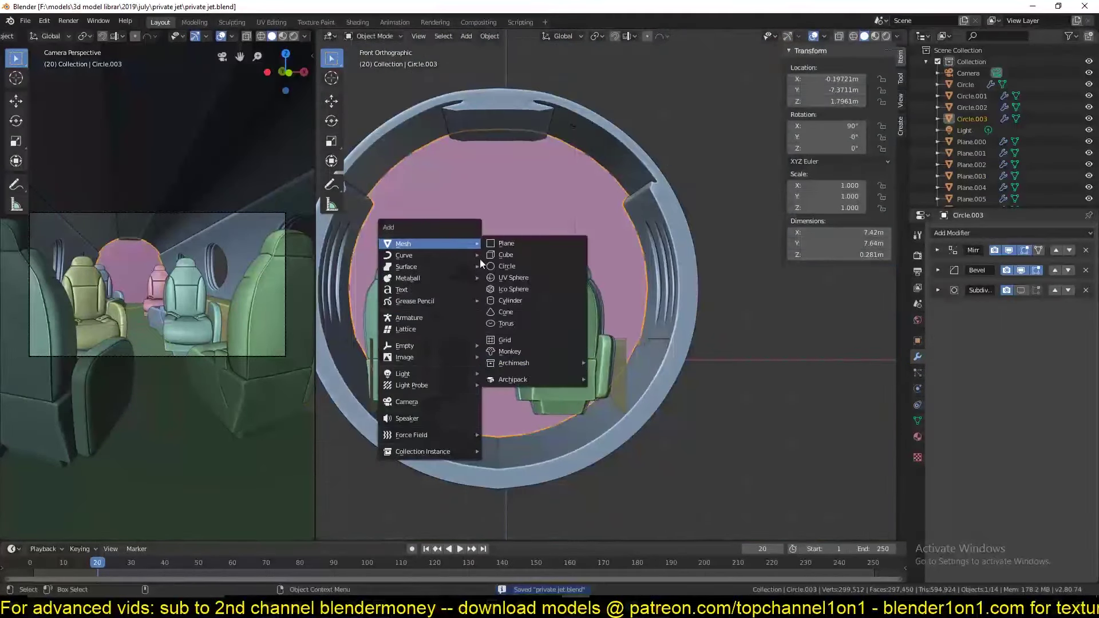
pyautogui.click(515, 263)
pyautogui.press('s')
pyautogui.click(532, 338)
pyautogui.press('g')
pyautogui.click(544, 359)
# Step: Slide the door along Y toward the pink rear wall and enlarge it
pyautogui.press('g')
pyautogui.press('y')
pyautogui.moveTo(544, 360)
pyautogui.mouseDown(button='middle')
pyautogui.moveTo(649, 362)
pyautogui.moveTo(621, 328)
pyautogui.mouseUp(button='middle')
pyautogui.click(540, 279)
pyautogui.scroll(5, 554, 272)
pyautogui.press('s')
pyautogui.click(613, 326)
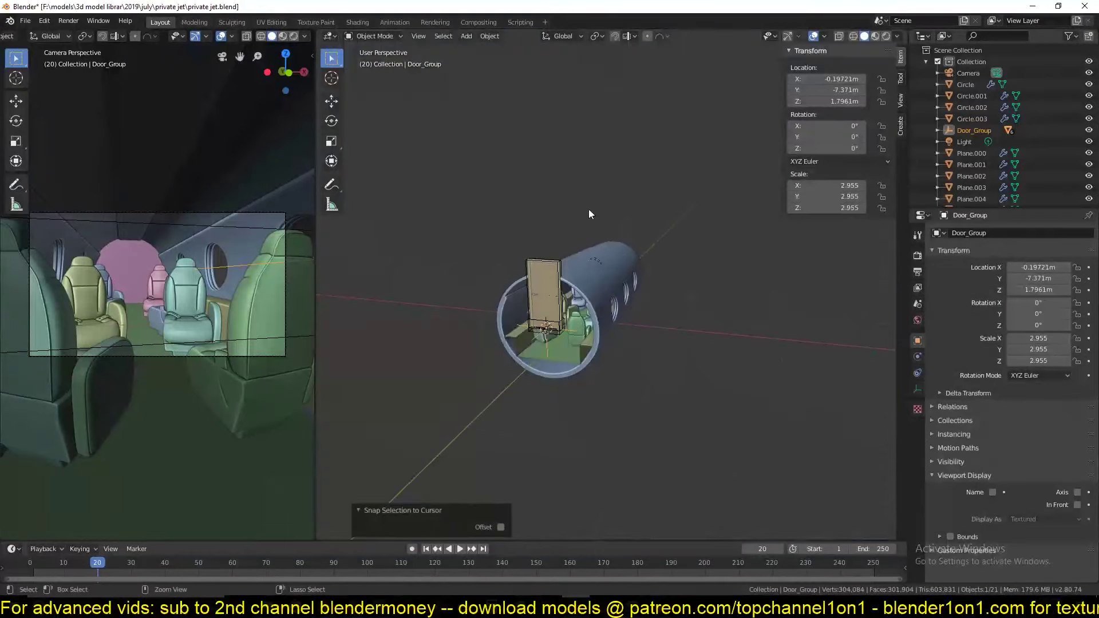
pyautogui.press('KP_Decimal')
# Step: Reselect and frame the door, check it through the scene camera, and save the file
pyautogui.rightClick(610, 239)
pyautogui.press('Escape')
pyautogui.hotkey('ctrl', 'z')
pyautogui.press('KP_Decimal')
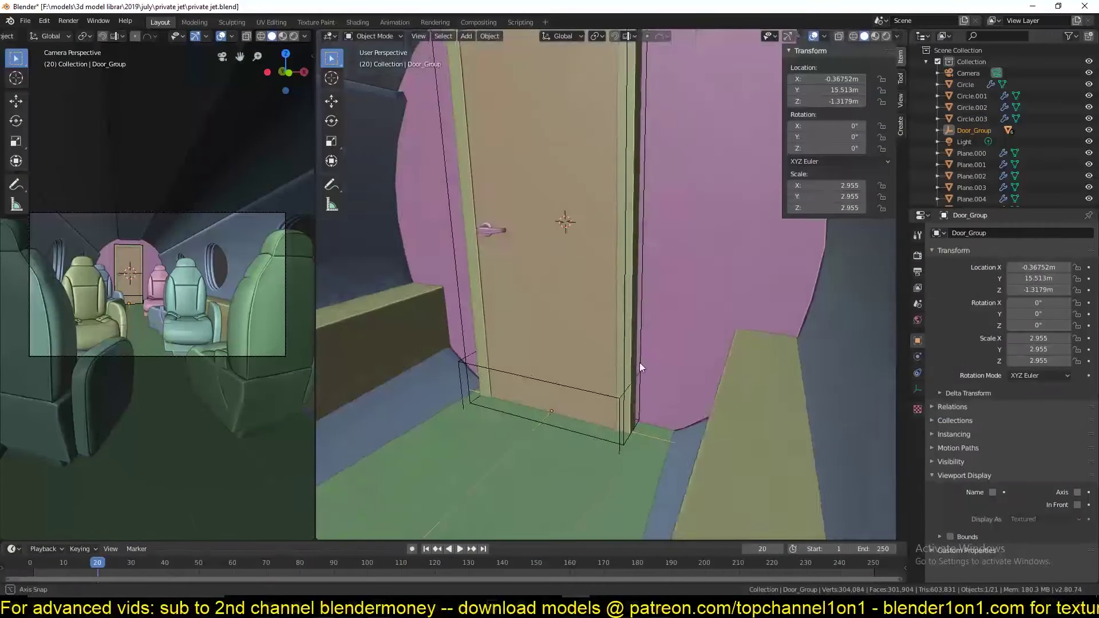
pyautogui.press('KP_0')
pyautogui.click(518, 223)
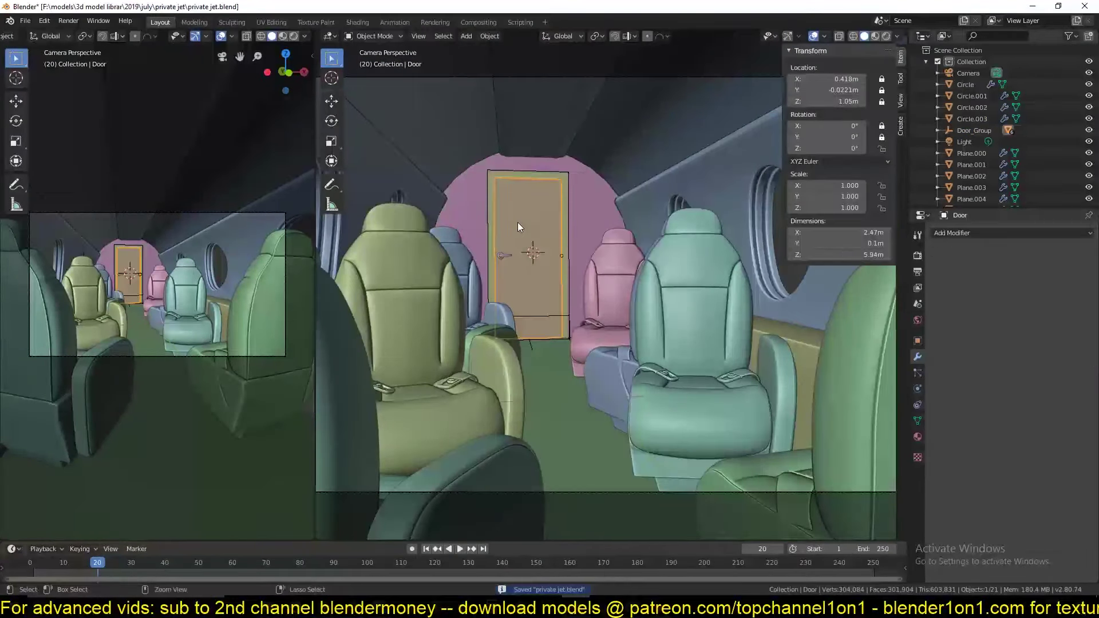
pyautogui.hotkey('ctrl', 's')
# Step: Narrow the door group along X to fit the rear wall
pyautogui.press('Tab')
pyautogui.press('Tab')
pyautogui.click(526, 338)
pyautogui.press('s')
pyautogui.press('x')
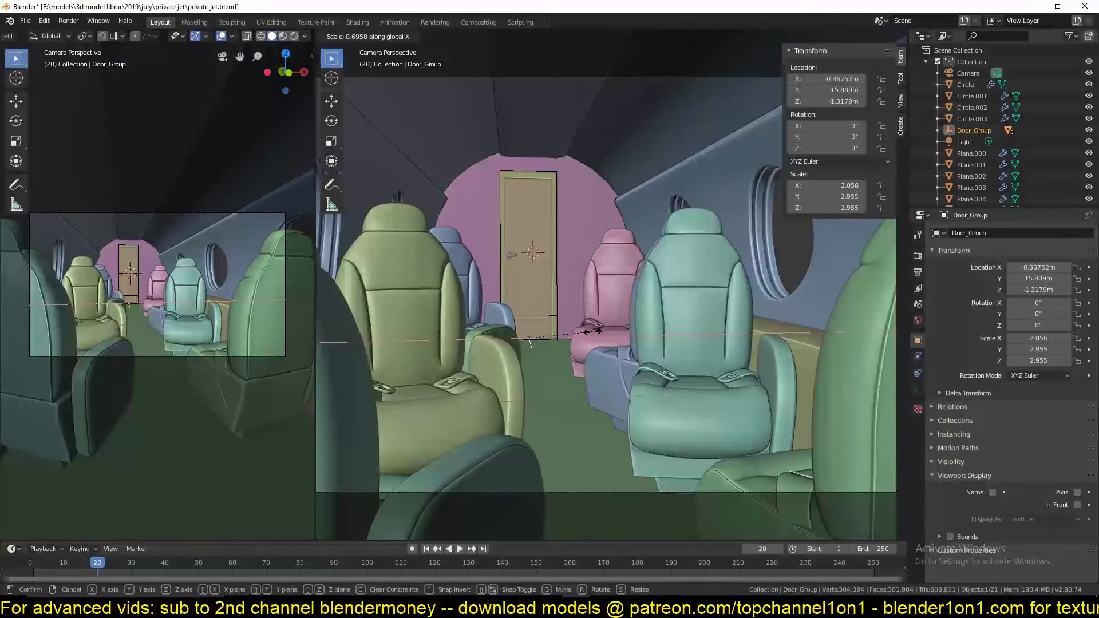
pyautogui.scroll(-2, 567, 208)
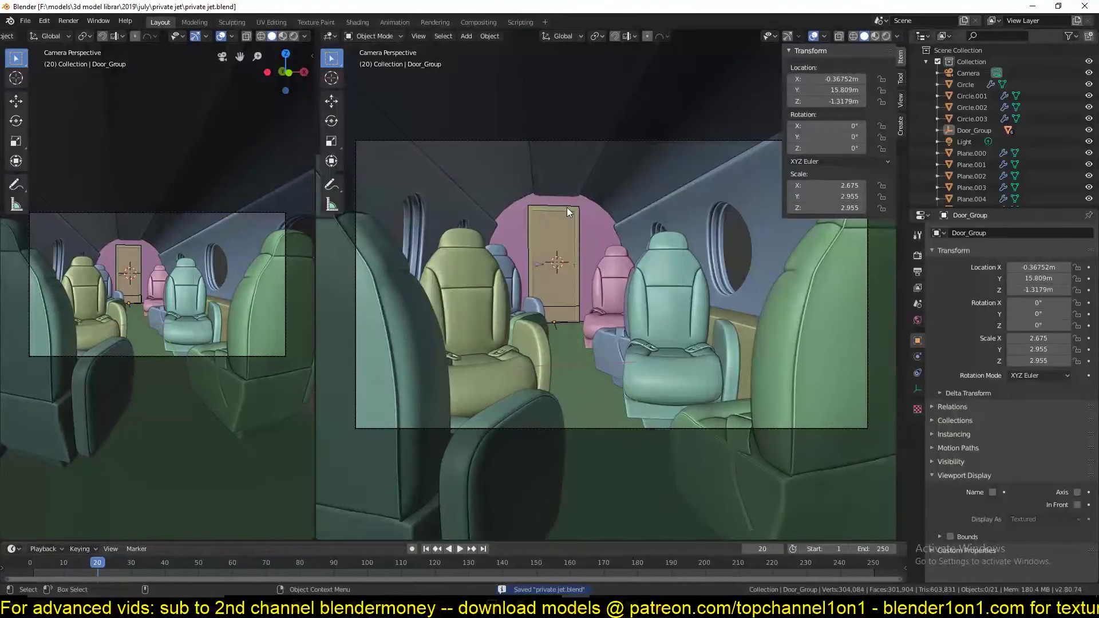
pyautogui.scroll(-2, 603, 232)
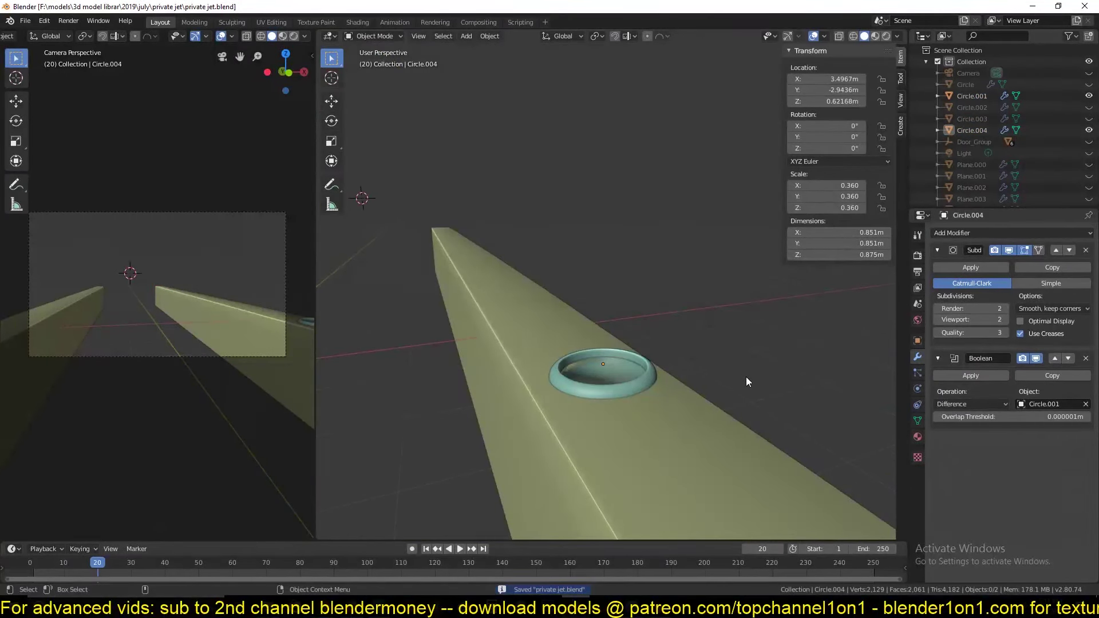
# Step: Position the Circle.004 cup on the ledge and add an Array modifier to repeat it in a row
pyautogui.press('Tab')
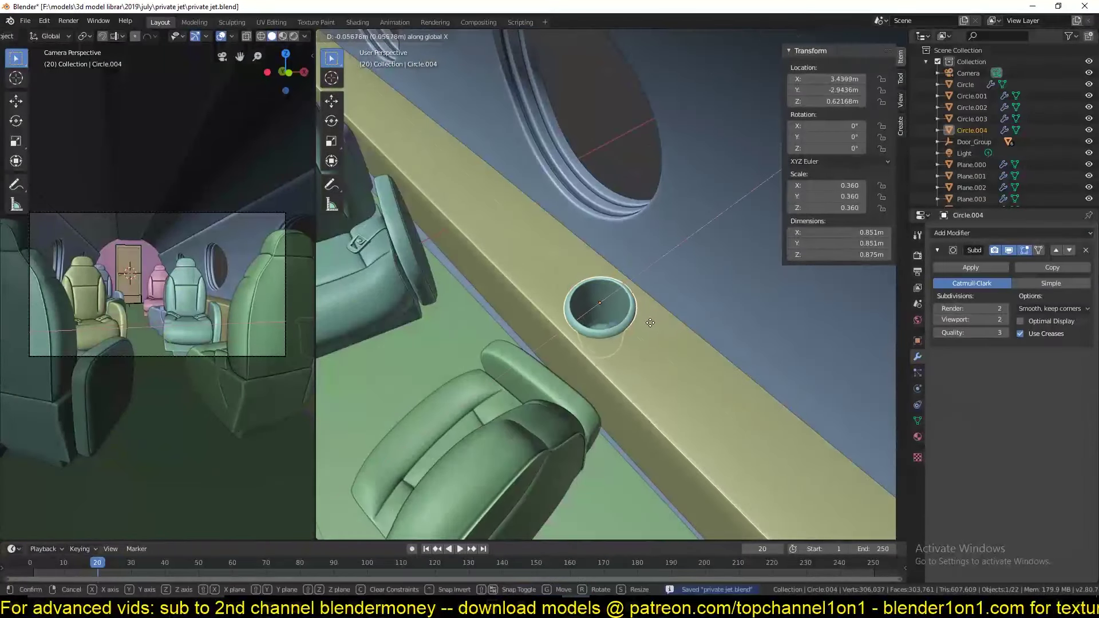
pyautogui.click(651, 323)
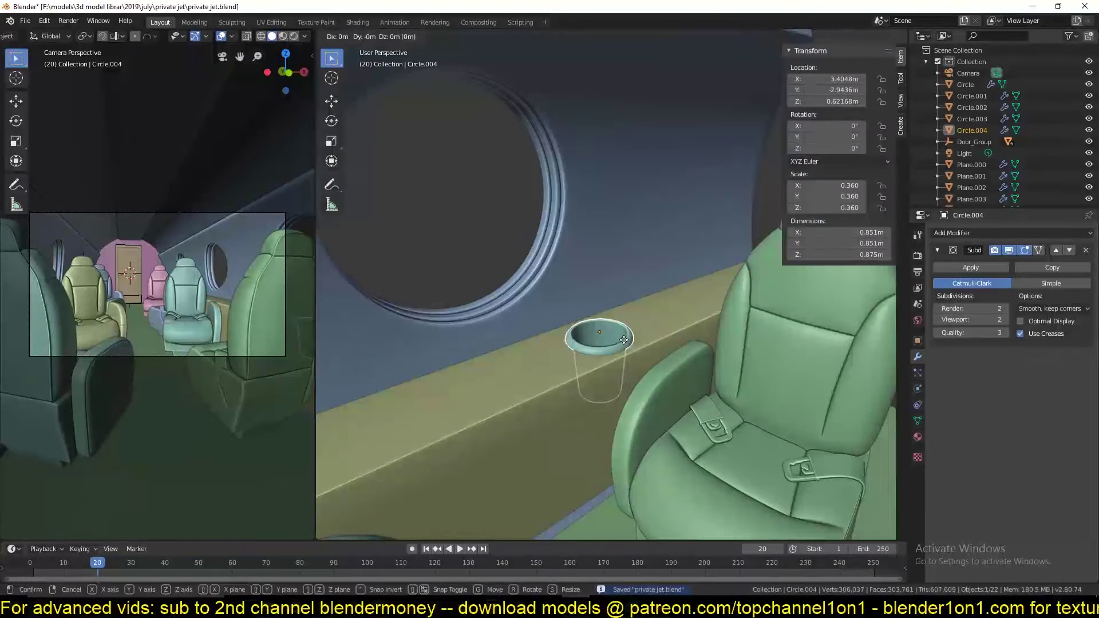
pyautogui.click(623, 332)
pyautogui.click(952, 233)
pyautogui.click(853, 258)
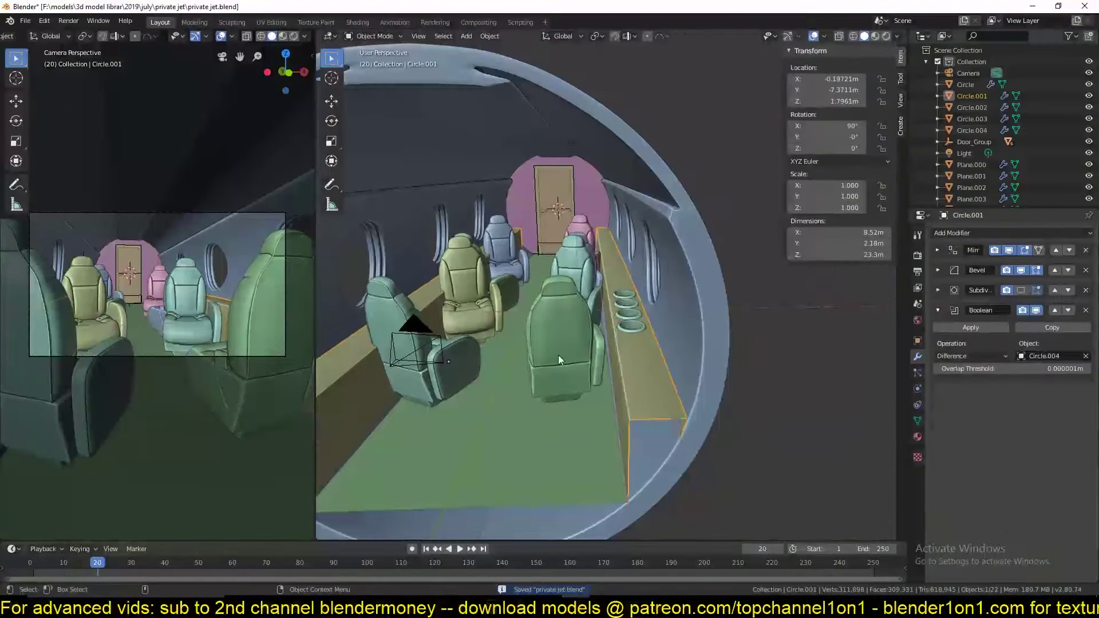
# Step: Add a Mirror modifier to copy the cup row to the opposite ledge, then bevel the ledge's edge loops
pyautogui.click(952, 233)
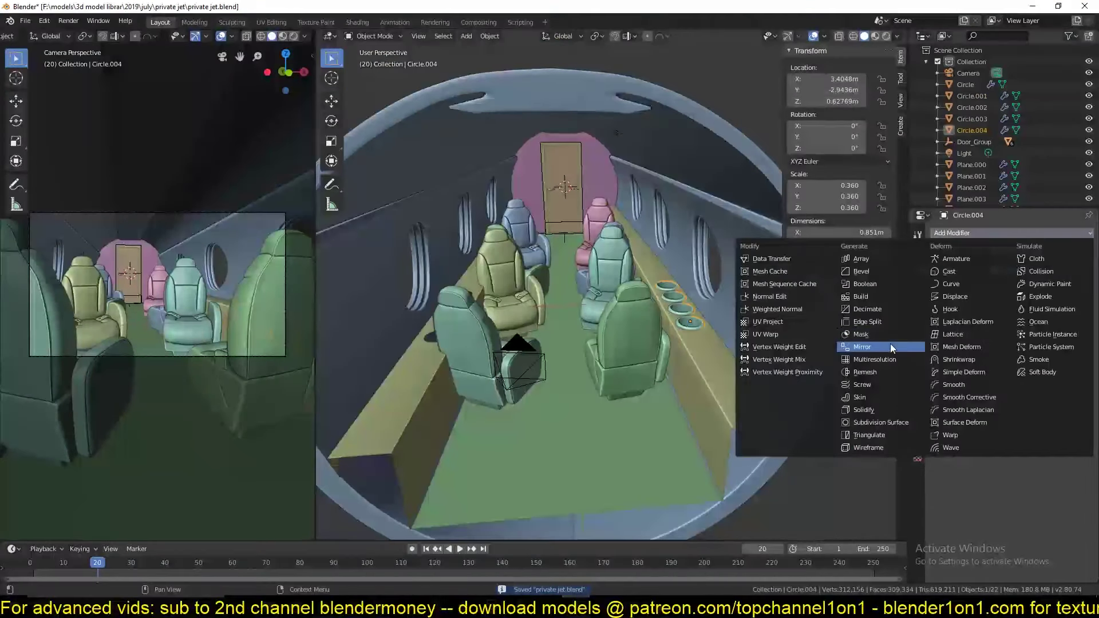
pyautogui.click(862, 347)
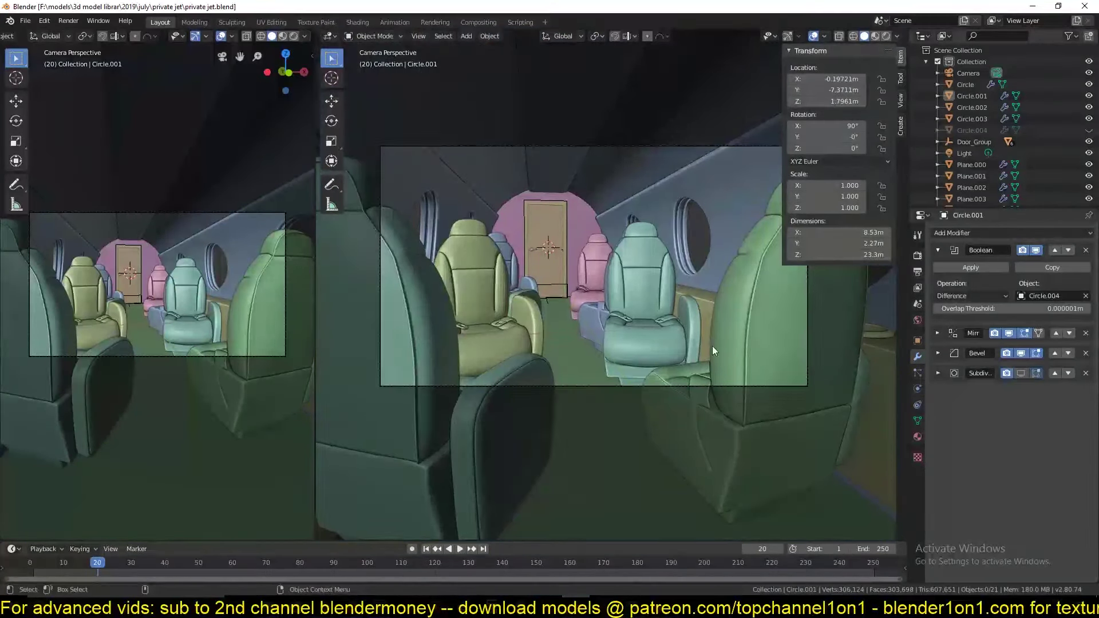
pyautogui.moveTo(713, 346)
pyautogui.mouseDown(button='middle')
pyautogui.moveTo(609, 364)
pyautogui.moveTo(586, 318)
pyautogui.moveTo(619, 313)
pyautogui.moveTo(508, 298)
pyautogui.moveTo(856, 363)
pyautogui.moveTo(709, 336)
pyautogui.mouseUp(button='middle')
pyautogui.click(690, 337)
# Step: Push the bevelled strips inward in face mode, then apply Circle.001's Boolean modifier
pyautogui.press('3')
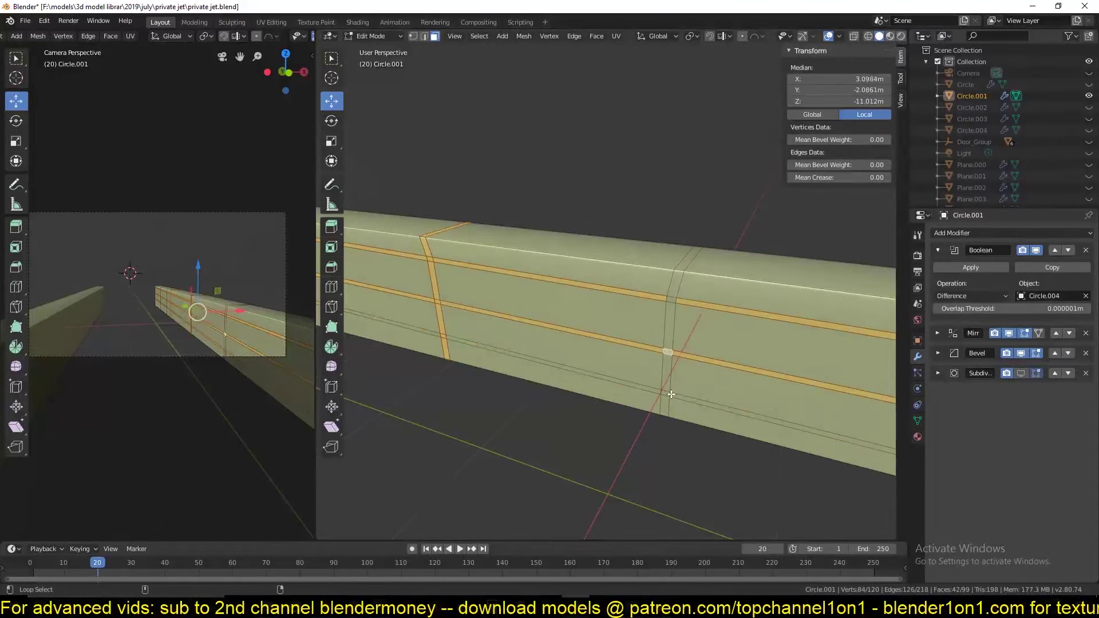
pyautogui.click(782, 344)
pyautogui.press('Tab')
pyautogui.hotkey('alt', 'h')
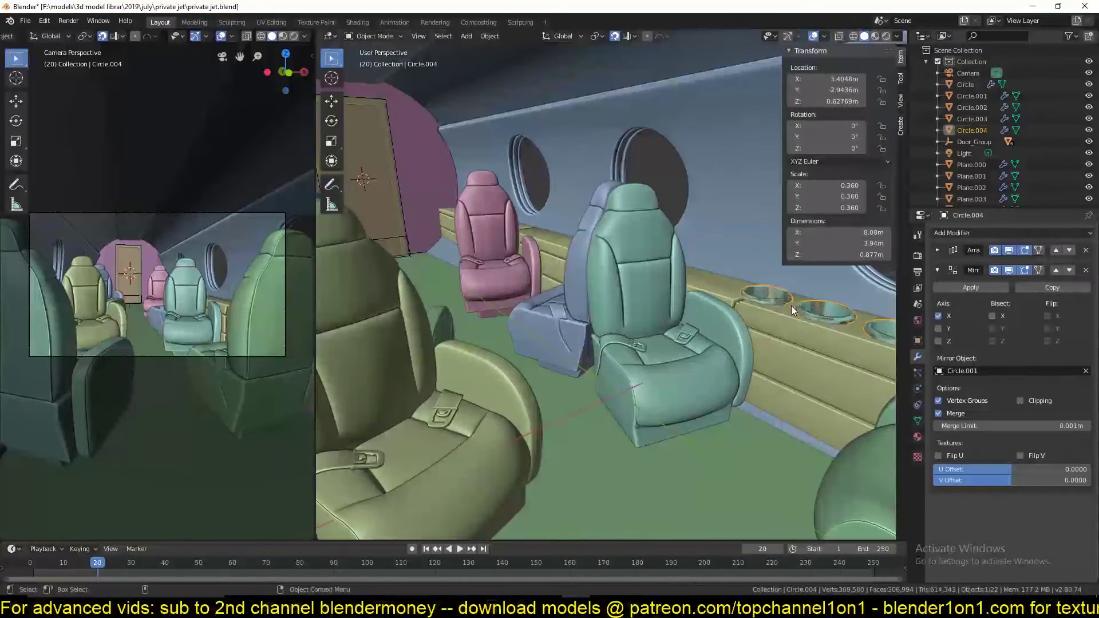
pyautogui.click(973, 268)
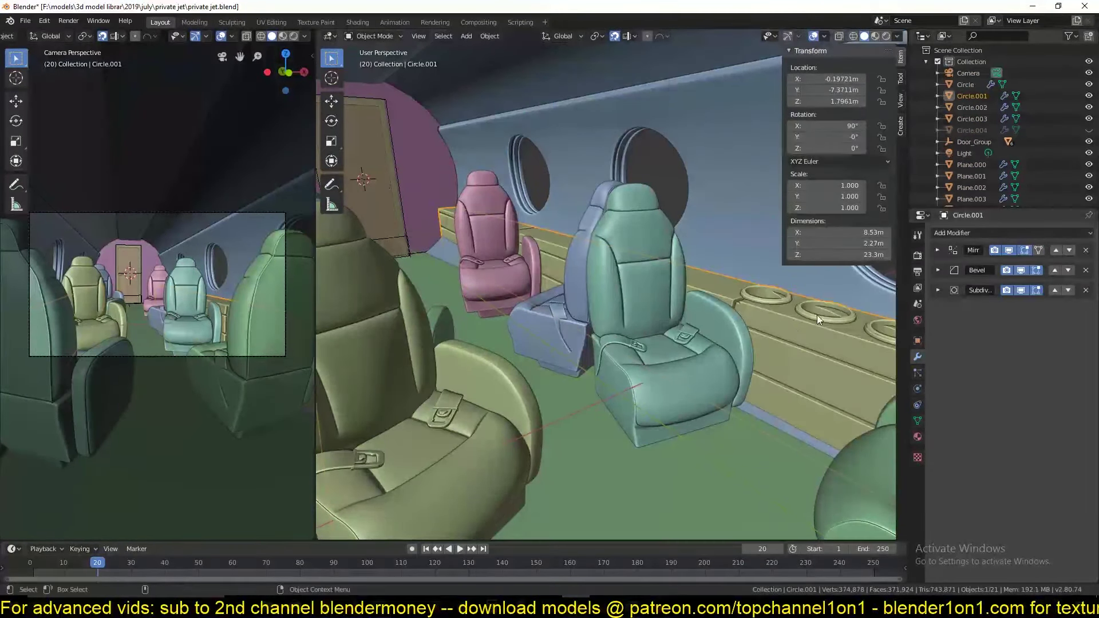
# Step: Isolate the ledge to inspect the cup holder holes in Edit Mode, then unhide the cabin
pyautogui.scroll(5, 816, 314)
pyautogui.hotkey('shift', 'h')
pyautogui.press('Tab')
pyautogui.moveTo(823, 240)
pyautogui.mouseDown(button='middle')
pyautogui.moveTo(690, 314)
pyautogui.moveTo(648, 237)
pyautogui.moveTo(681, 365)
pyautogui.mouseUp(button='middle')
pyautogui.press('1')
pyautogui.press('Tab')
pyautogui.hotkey('alt', 'h')
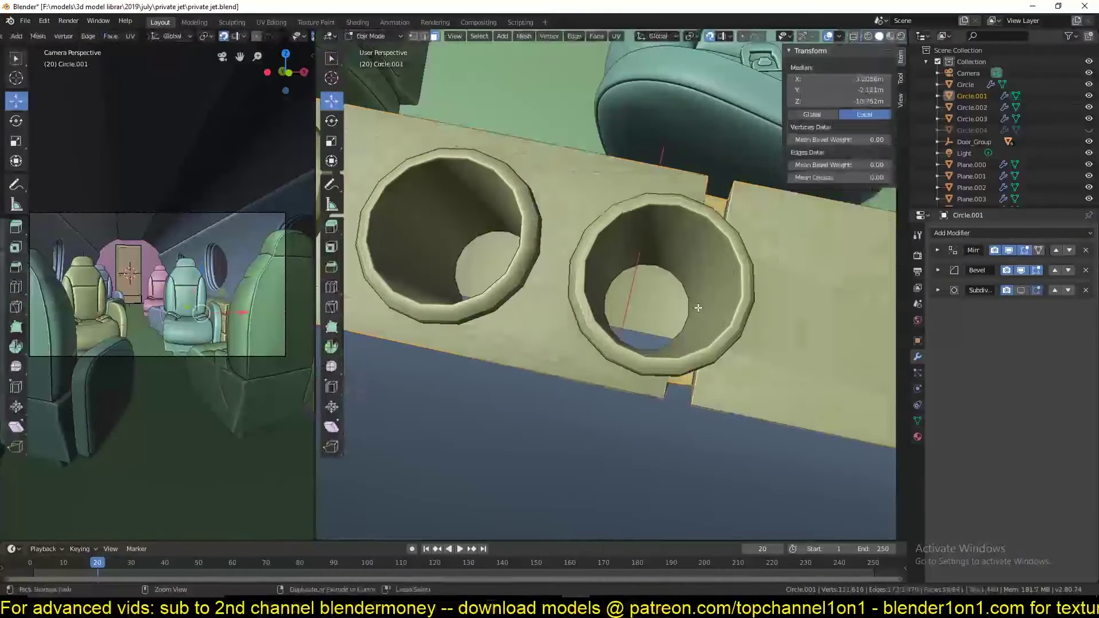
# Step: Isolate a single cup in Edit Mode to work on its rim
pyautogui.click(693, 309)
pyautogui.moveTo(694, 309); pyautogui.dragTo(682, 277, button='middle')
pyautogui.press('Tab')
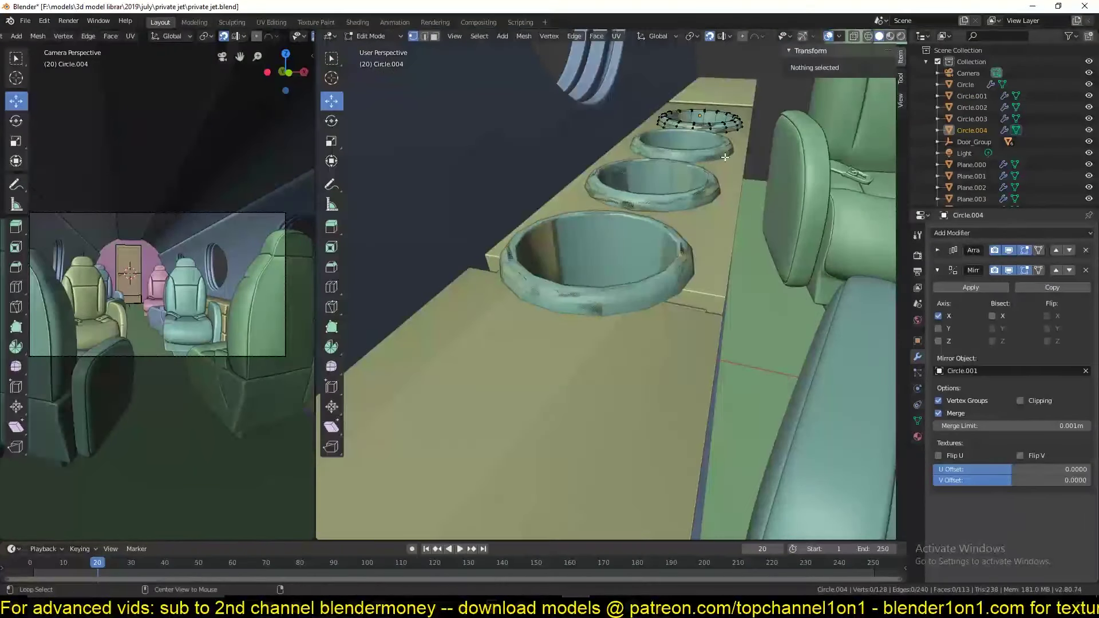
pyautogui.rightClick(731, 133)
pyautogui.moveTo(734, 150)
pyautogui.mouseDown(button='middle')
pyautogui.moveTo(572, 280)
pyautogui.moveTo(633, 306)
pyautogui.mouseUp(button='middle')
pyautogui.hotkey('shift', 'h')
pyautogui.scroll(5, 628, 269)
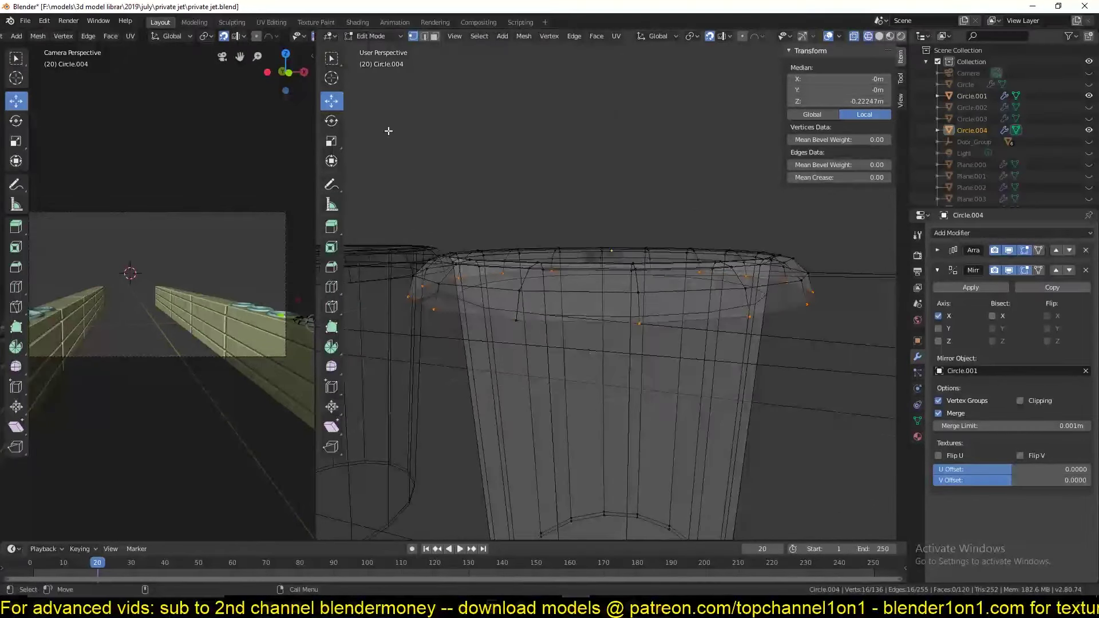
pyautogui.scroll(-3, 504, 315)
pyautogui.moveTo(504, 315); pyautogui.dragTo(624, 304, button='middle')
# Step: Delete the 16 extra rim vertices, lower the rim's bottom loop along Z, and save
pyautogui.rightClick(627, 304)
pyautogui.click(645, 304)
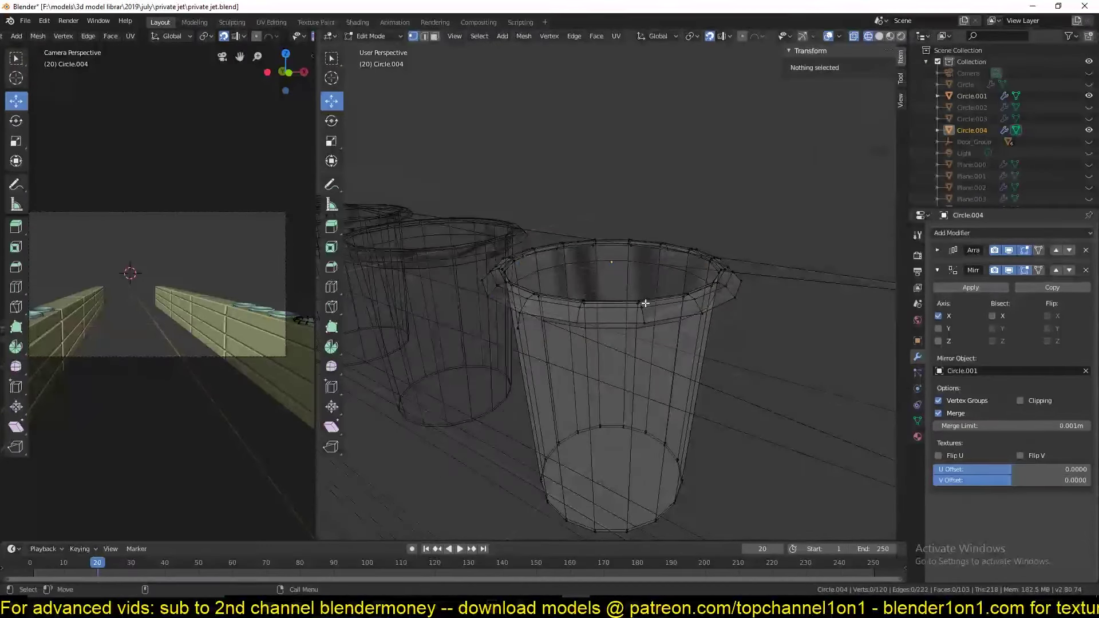
pyautogui.scroll(3, 639, 349)
pyautogui.hotkey('shift', 'z')
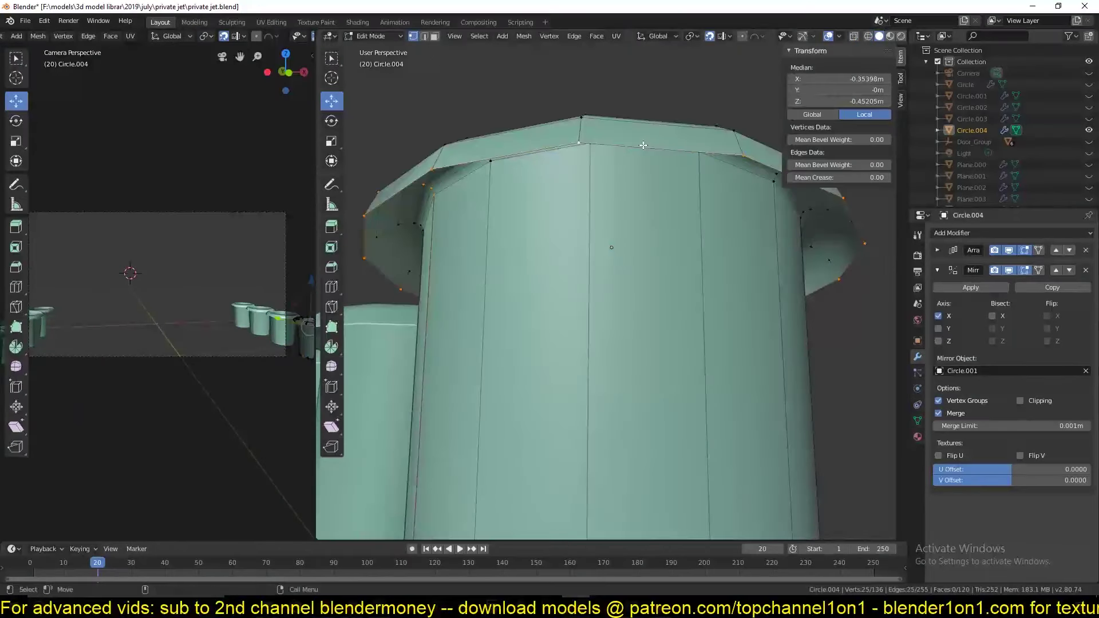
pyautogui.keyDown('alt'); pyautogui.click(656, 297); pyautogui.keyUp('alt')
pyautogui.press('g')
pyautogui.press('z')
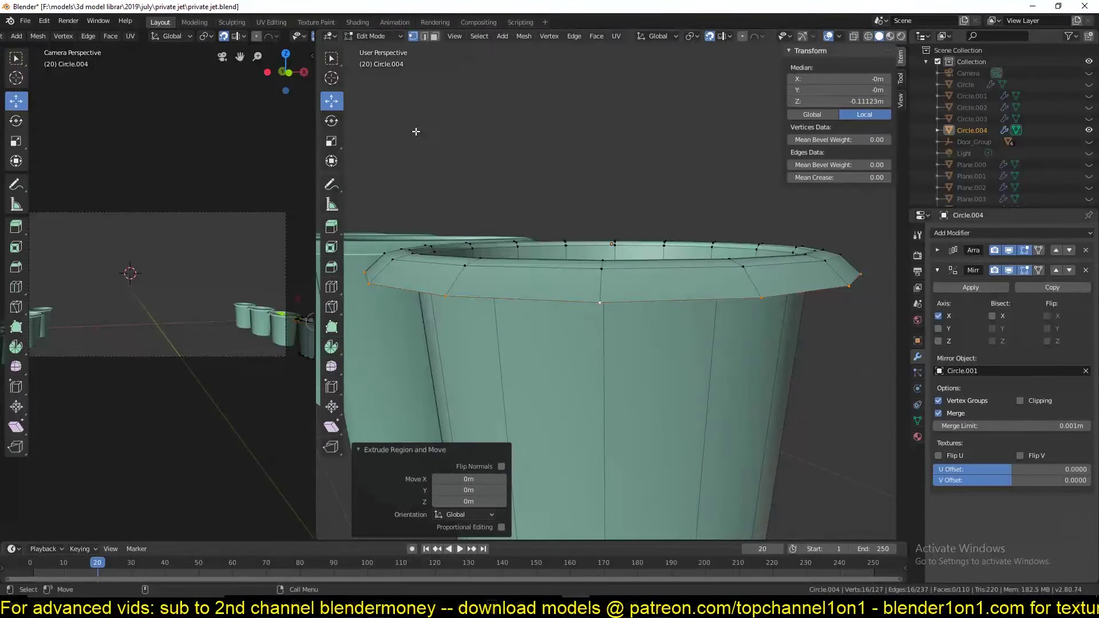
pyautogui.hotkey('ctrl', 's')
pyautogui.scroll(-5, 516, 317)
pyautogui.press('KP_Decimal')
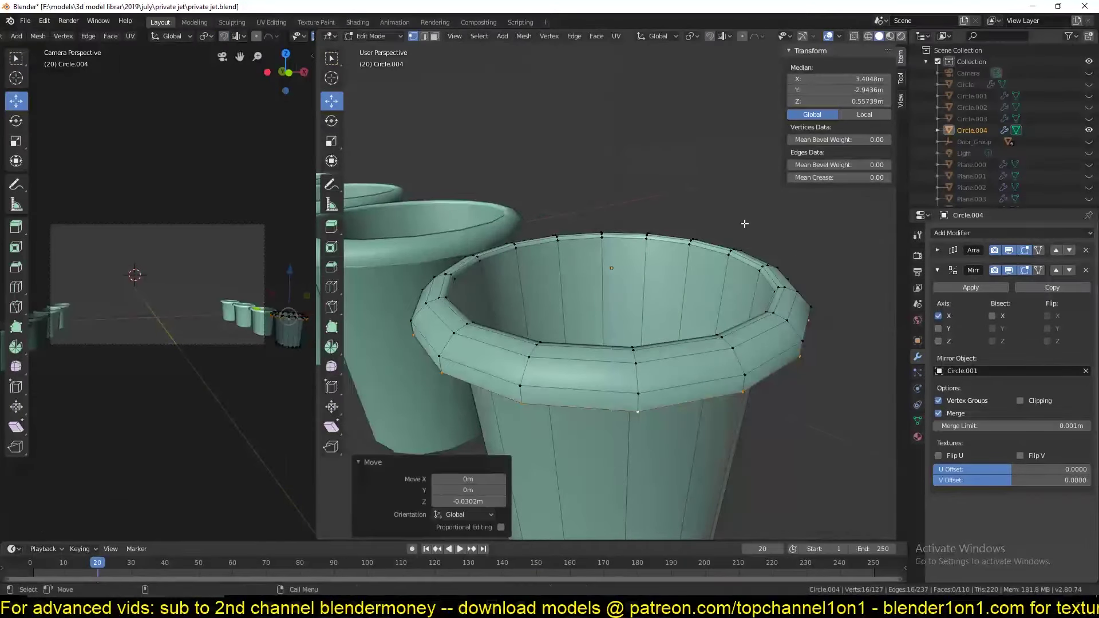
# Step: Union the cup rims into the ledge mesh
pyautogui.press('Tab')
pyautogui.scroll(-3, 590, 312)
pyautogui.moveTo(589, 311); pyautogui.dragTo(570, 316, button='middle')
pyautogui.press('g')
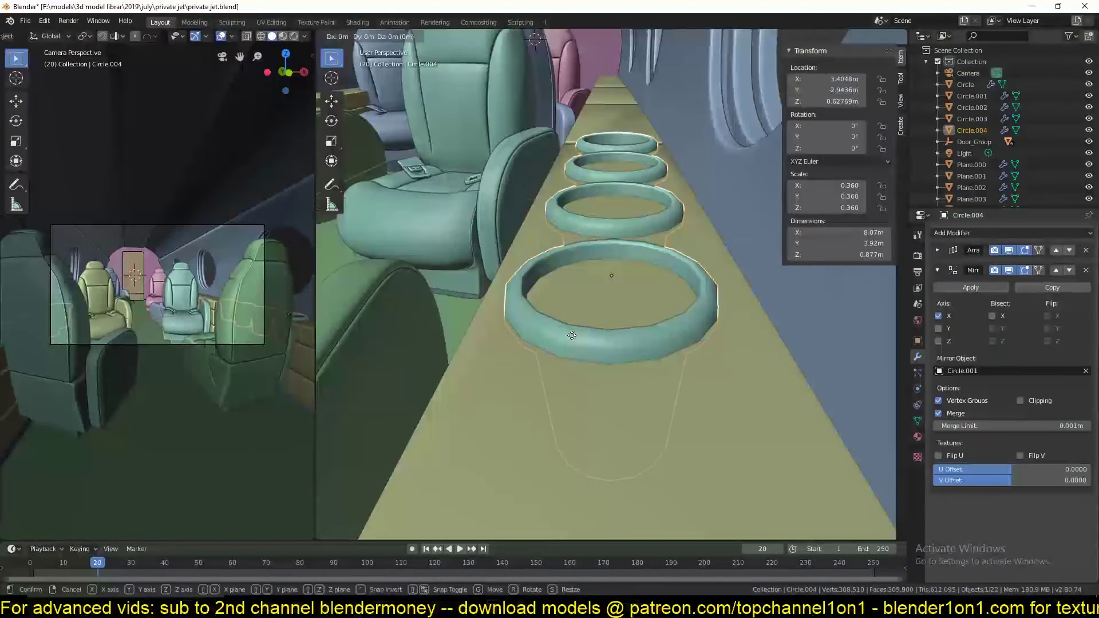
pyautogui.rightClick(571, 336)
pyautogui.click(551, 238)
pyautogui.click(945, 322)
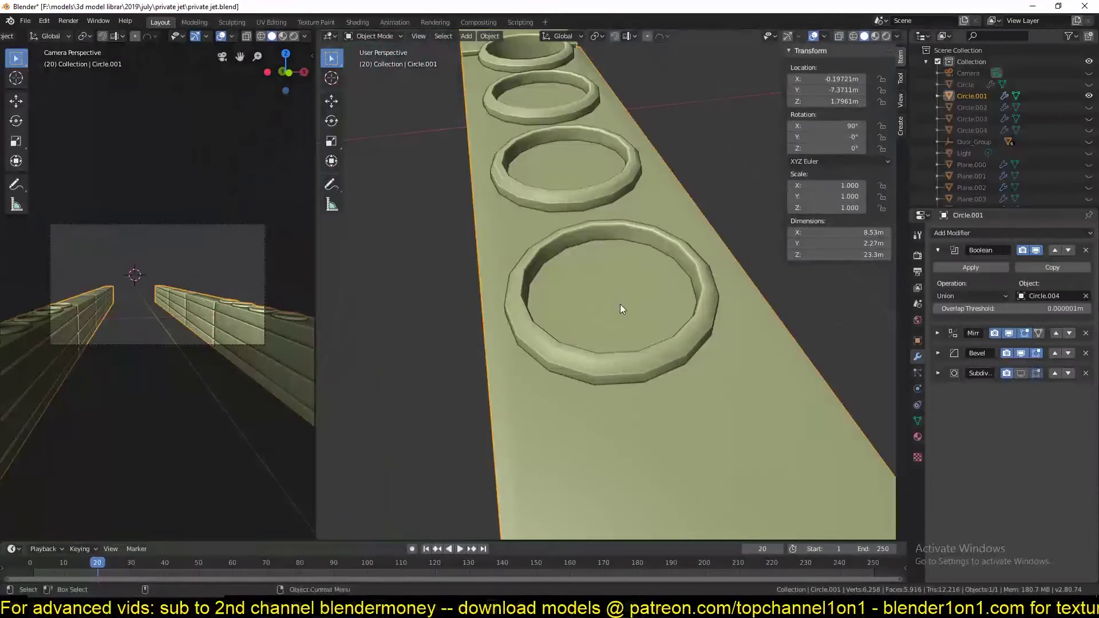
# Step: Step back in the undo history, delete the stray connected ledge vertices, and reposition a corner vertex
pyautogui.moveTo(622, 309); pyautogui.dragTo(676, 406, button='middle')
pyautogui.hotkey('ctrl', 'alt', 'z')
pyautogui.click(620, 315)
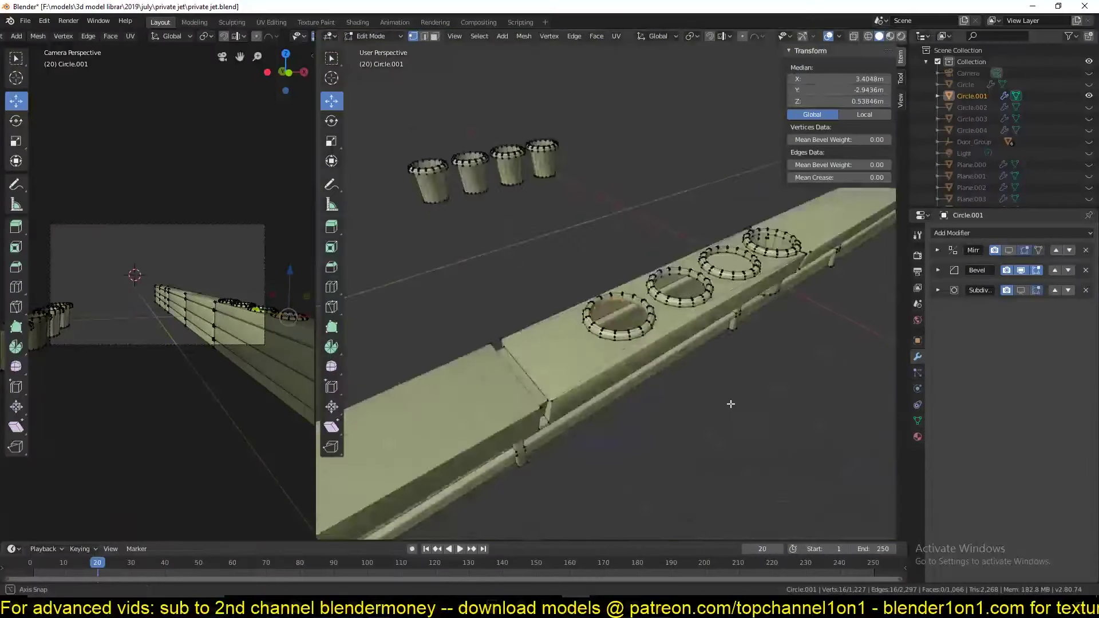
pyautogui.hotkey('ctrl', 'l')
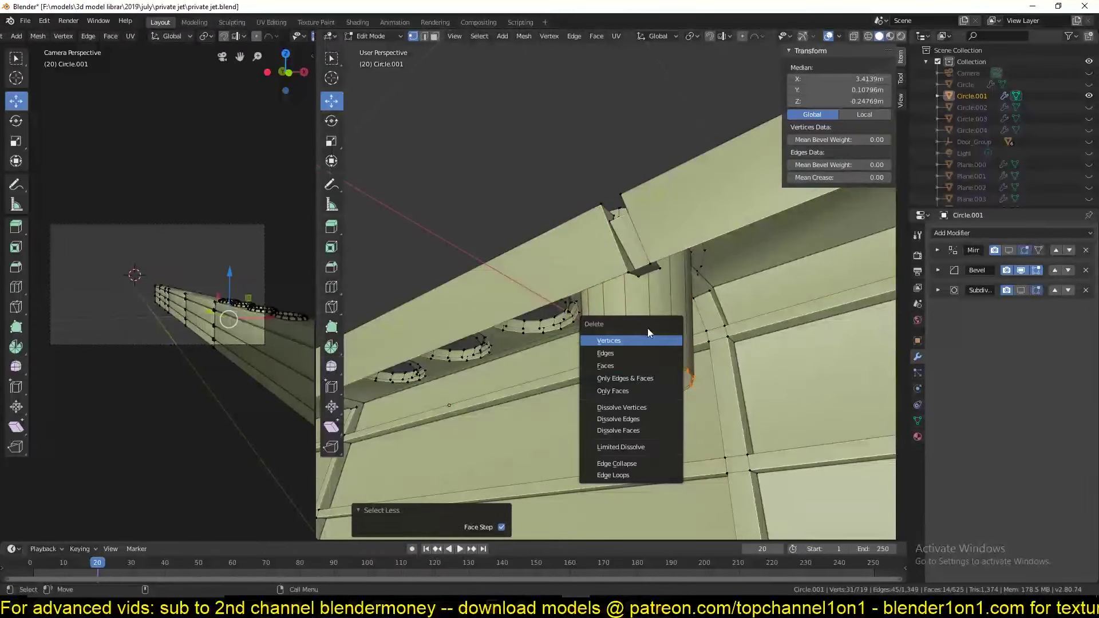
pyautogui.click(648, 340)
pyautogui.moveTo(715, 343)
pyautogui.mouseDown(button='middle')
pyautogui.moveTo(760, 322)
pyautogui.moveTo(702, 296)
pyautogui.mouseUp(button='middle')
pyautogui.click(703, 296)
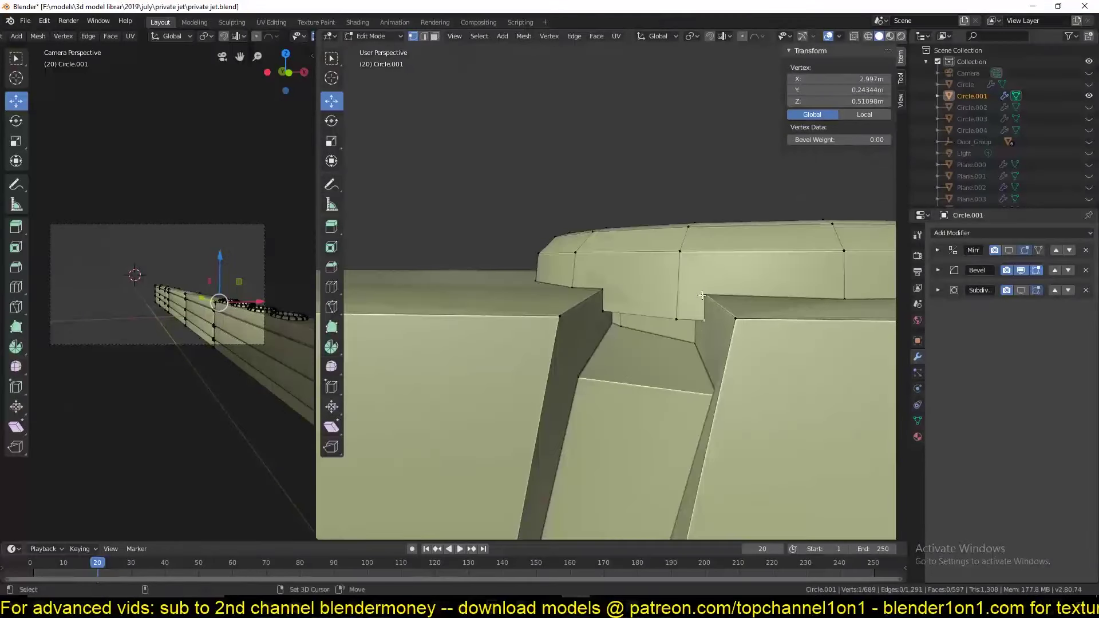
pyautogui.click(669, 297)
# Step: Lower an inner ring loop along Z and recalculate the ledge's normals
pyautogui.moveTo(669, 297); pyautogui.dragTo(601, 355, button='middle')
pyautogui.keyDown('alt'); pyautogui.click(584, 368); pyautogui.keyUp('alt')
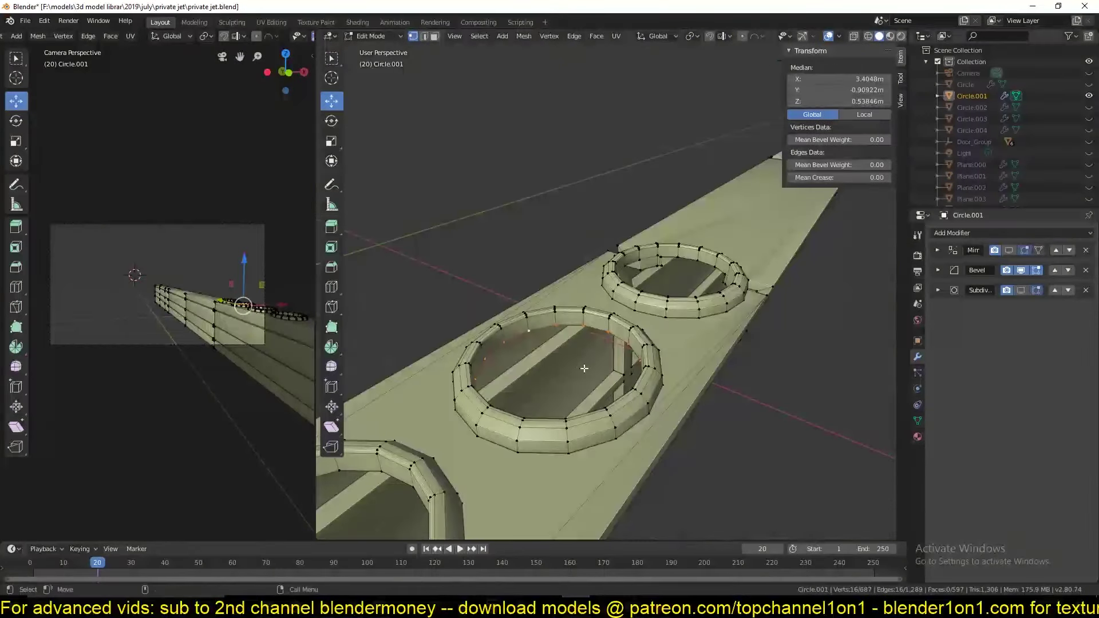
pyautogui.moveTo(602, 459); pyautogui.dragTo(603, 386, button='middle')
pyautogui.press('g')
pyautogui.press('z')
pyautogui.click(518, 373)
pyautogui.press('a')
pyautogui.hotkey('shift', 'n')
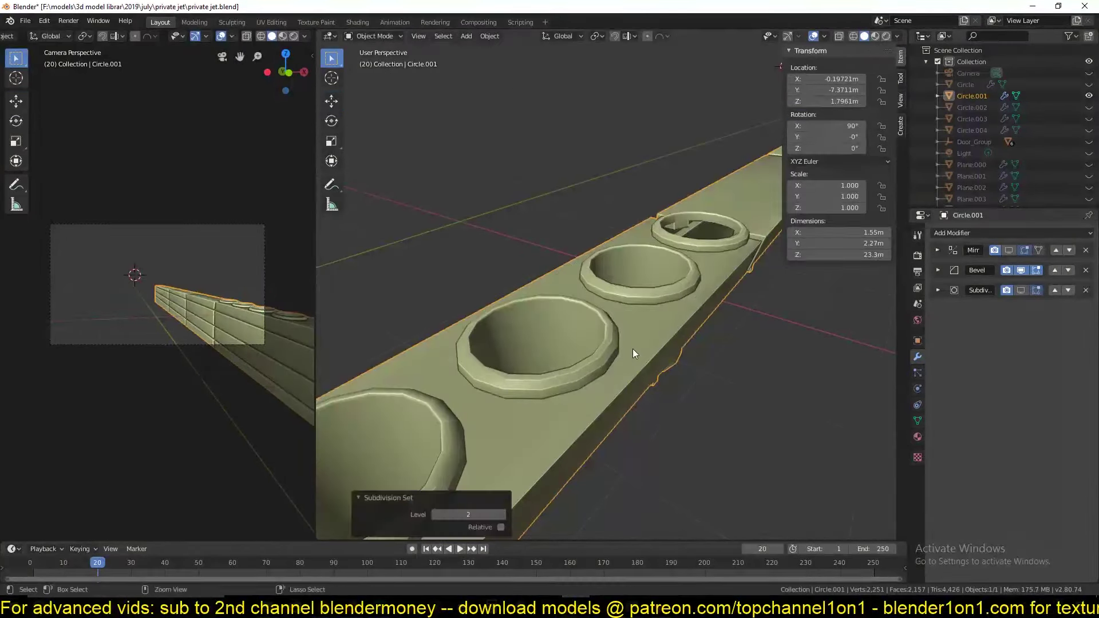
# Step: Merge overlapping vertices by distance, hide bevel and subdivision in the viewport, and save
pyautogui.moveTo(633, 348)
pyautogui.mouseDown(button='middle')
pyautogui.moveTo(678, 416)
pyautogui.moveTo(659, 469)
pyautogui.mouseUp(button='middle')
pyautogui.rightClick(664, 487)
pyautogui.click(721, 503)
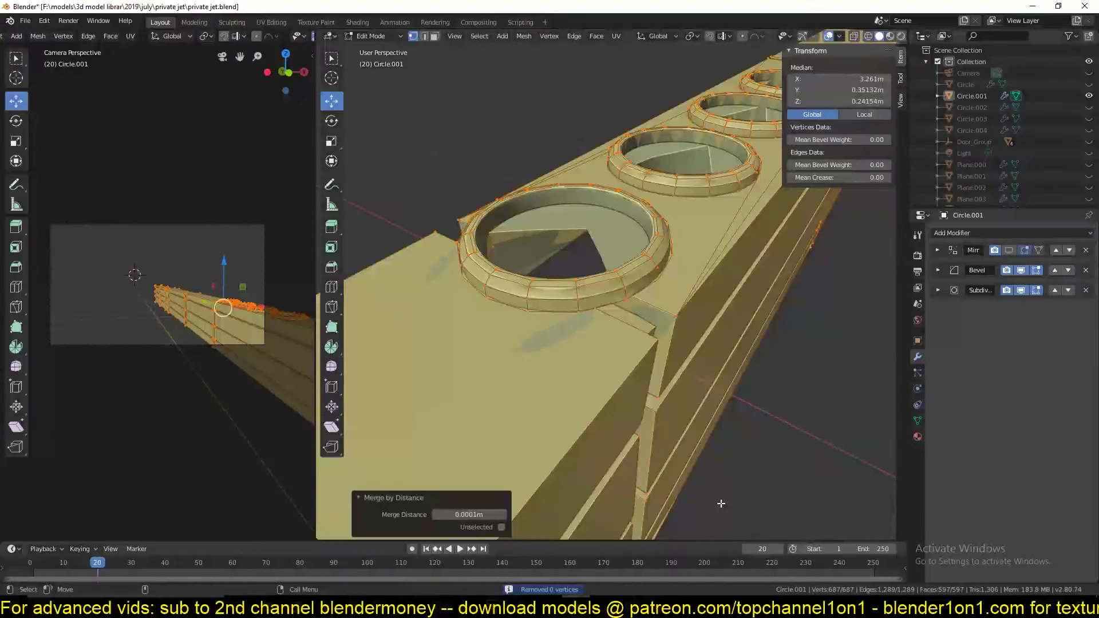
pyautogui.click(1021, 271)
pyautogui.click(1021, 290)
pyautogui.scroll(3, 557, 173)
pyautogui.click(471, 187)
pyautogui.hotkey('ctrl', 's')
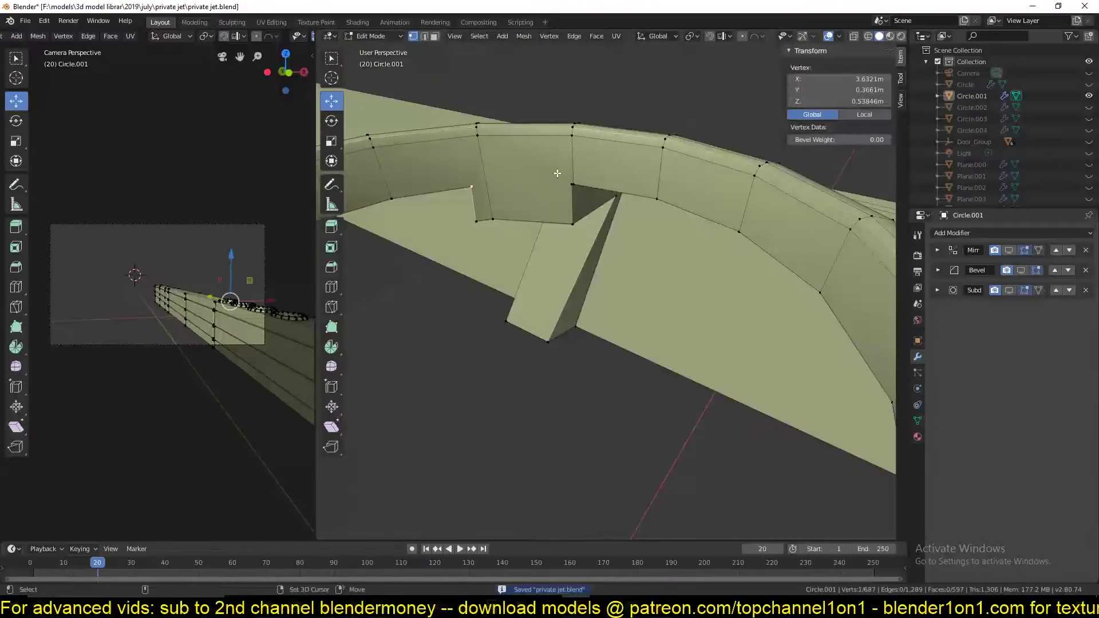
pyautogui.scroll(-5, 504, 206)
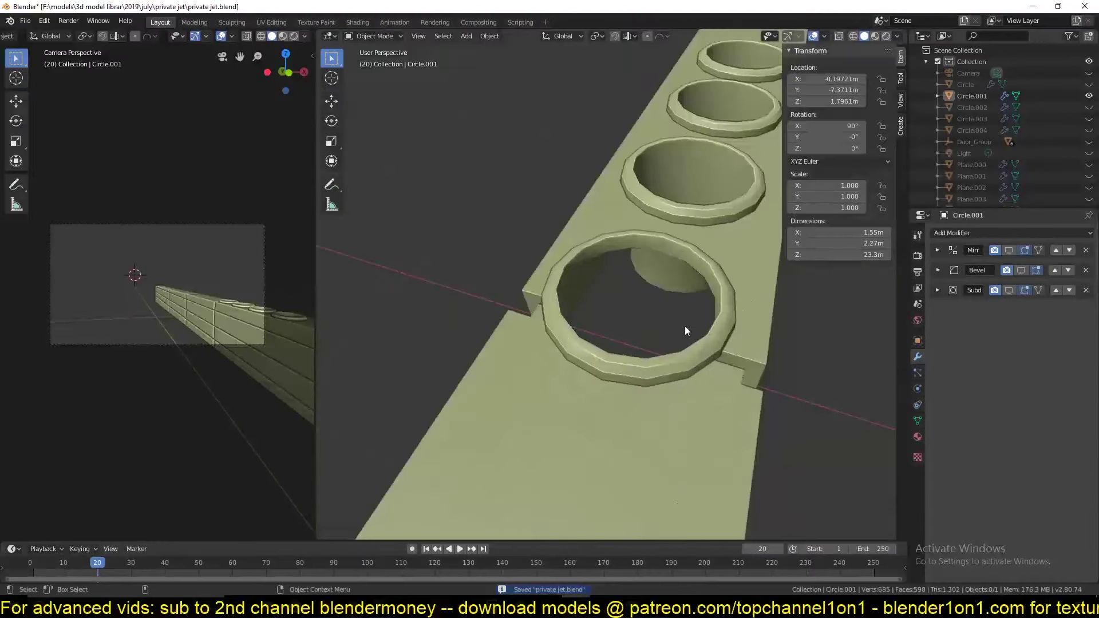
# Step: Add a loop cut across the ledge beside the ring openings
pyautogui.moveTo(685, 325); pyautogui.dragTo(499, 300, button='middle')
pyautogui.hotkey('ctrl', 'r')
pyautogui.click(664, 361)
pyautogui.scroll(5, 704, 331)
pyautogui.moveTo(705, 331)
pyautogui.mouseDown(button='middle')
pyautogui.moveTo(563, 351)
pyautogui.moveTo(629, 343)
pyautogui.moveTo(626, 314)
pyautogui.moveTo(659, 369)
pyautogui.moveTo(640, 374)
pyautogui.moveTo(619, 337)
pyautogui.mouseUp(button='middle')
pyautogui.click(563, 350)
pyautogui.scroll(-4, 563, 350)
pyautogui.scroll(4, 648, 346)
pyautogui.scroll(-3, 648, 347)
# Step: Add more loop cuts near the rings and on the front face, dissolving unwanted edges
pyautogui.hotkey('ctrl', 'r')
pyautogui.click(626, 315)
pyautogui.scroll(3, 753, 364)
pyautogui.click(753, 364)
pyautogui.press('2')
pyautogui.hotkey('ctrl', 'x')
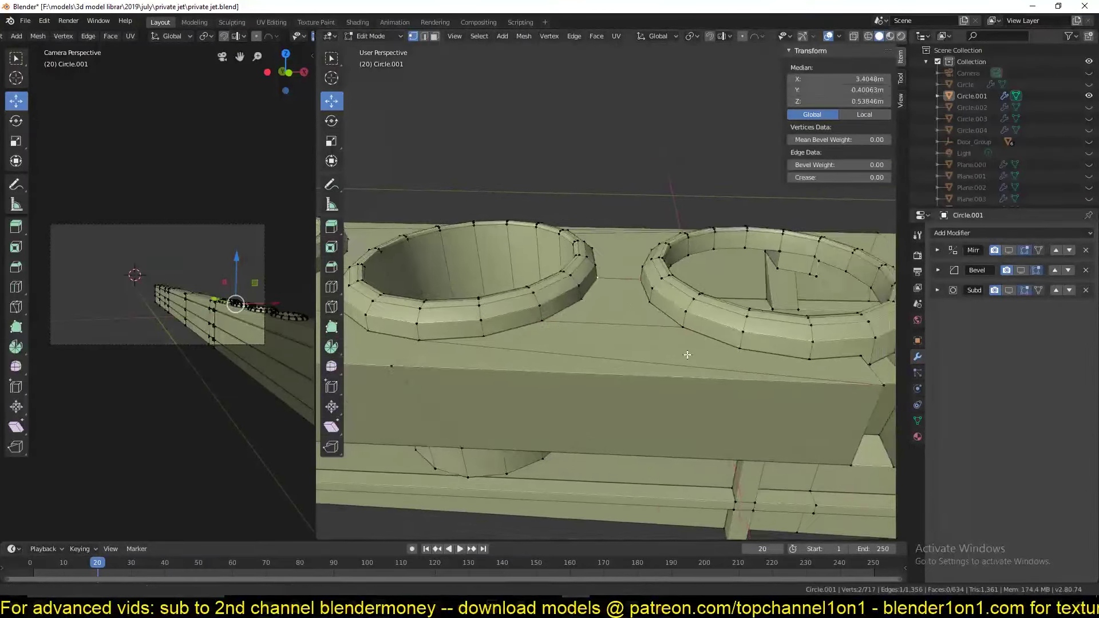
pyautogui.hotkey('ctrl', 'r')
pyautogui.click(640, 374)
pyautogui.hotkey('ctrl', 'r')
pyautogui.click(548, 388)
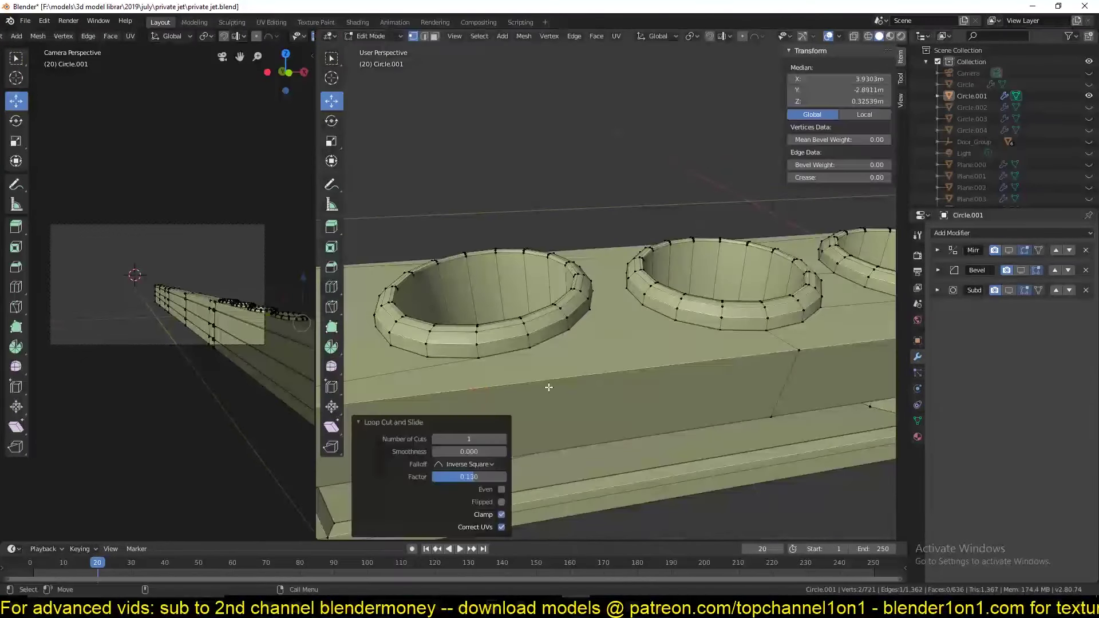
# Step: Cut another edge loop beside the ring holes and dissolve the selected faces
pyautogui.moveTo(606, 292); pyautogui.dragTo(662, 339, button='middle')
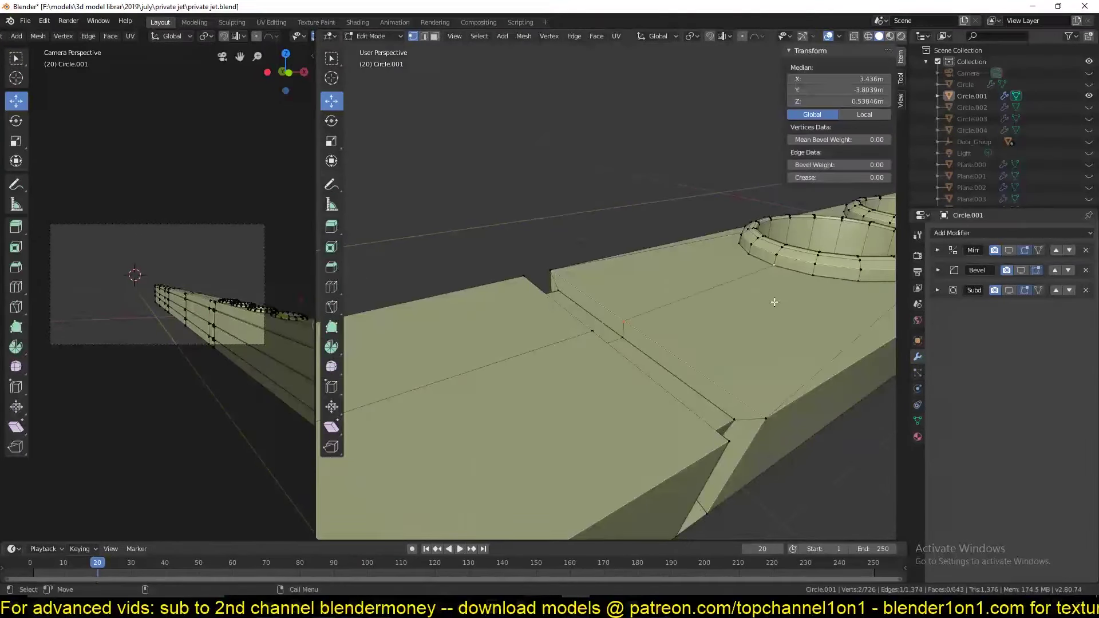
pyautogui.moveTo(774, 302); pyautogui.dragTo(789, 427, button='middle')
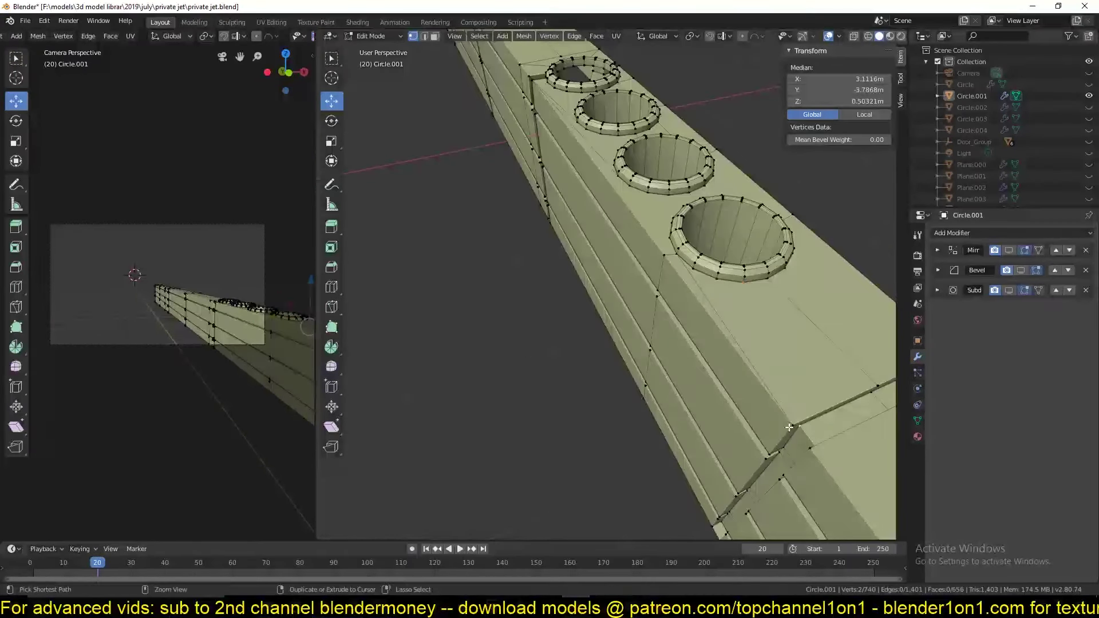
pyautogui.moveTo(664, 329)
pyautogui.mouseDown(button='middle')
pyautogui.moveTo(572, 275)
pyautogui.moveTo(544, 274)
pyautogui.mouseUp(button='middle')
pyautogui.hotkey('ctrl', 'r')
pyautogui.click(531, 245)
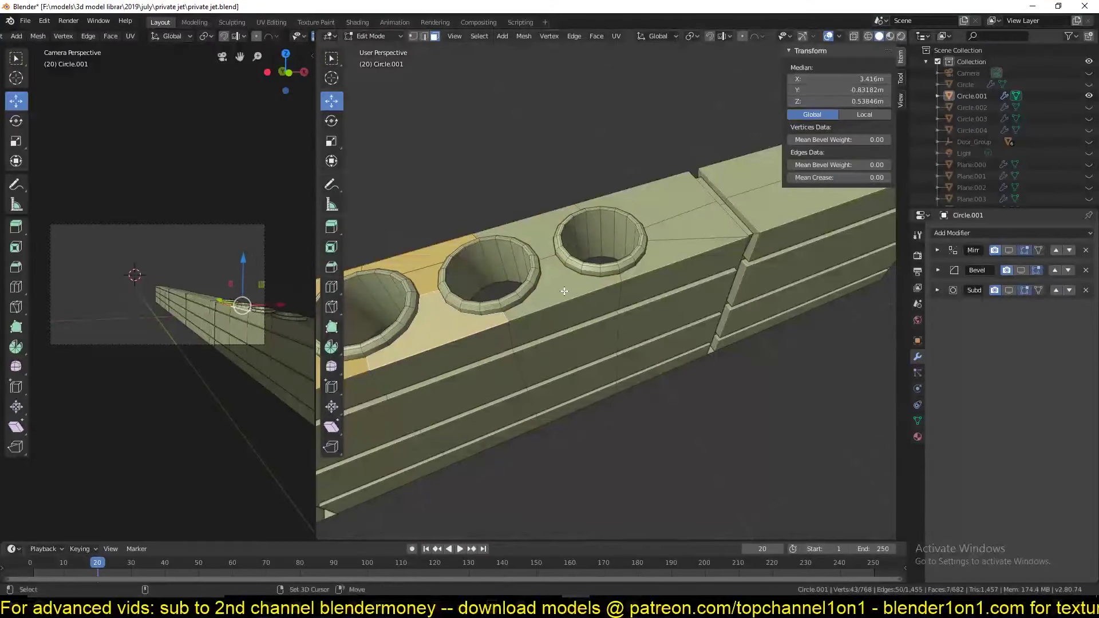
pyautogui.moveTo(640, 168)
pyautogui.mouseDown(button='middle')
pyautogui.moveTo(789, 296)
pyautogui.moveTo(657, 395)
pyautogui.moveTo(915, 302)
pyautogui.mouseUp(button='middle')
pyautogui.press('i')
pyautogui.rightClick(789, 297)
pyautogui.hotkey('ctrl', 'x')
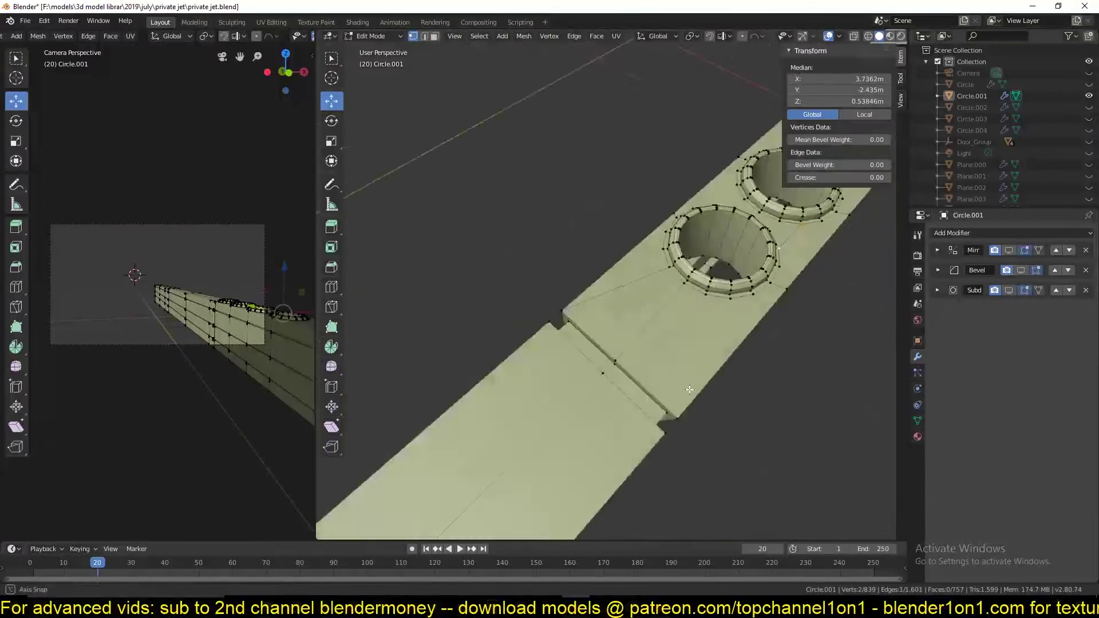
# Step: Save the file and check the ledge's subdivision smoothing and Bevel modifier settings
pyautogui.press('Tab')
pyautogui.hotkey('ctrl', 's')
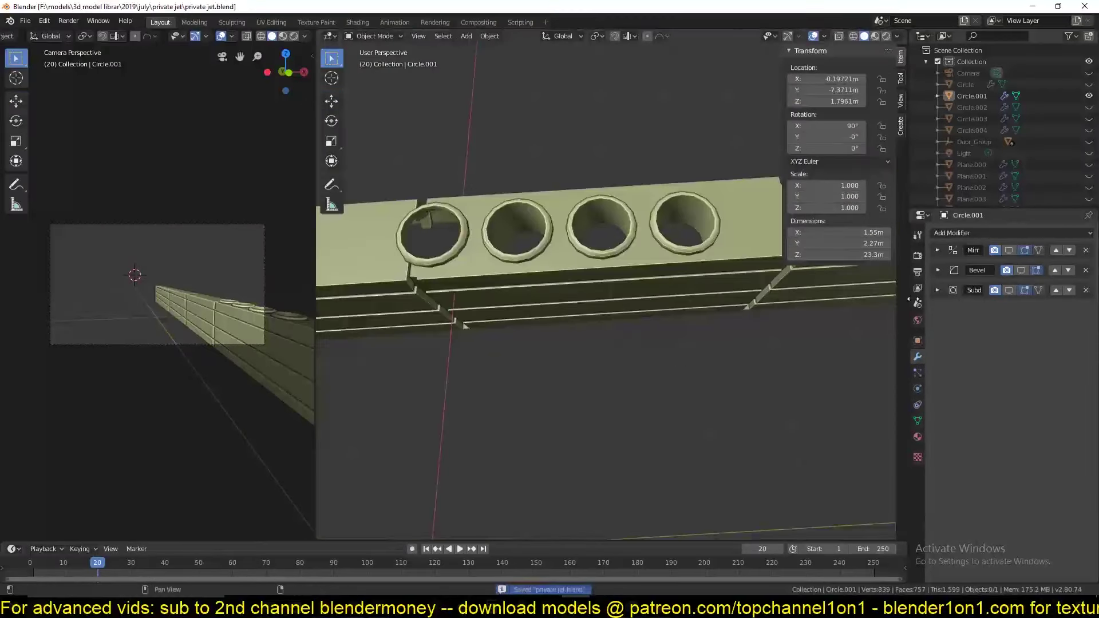
pyautogui.click(1021, 290)
pyautogui.moveTo(716, 263); pyautogui.dragTo(643, 441, button='middle')
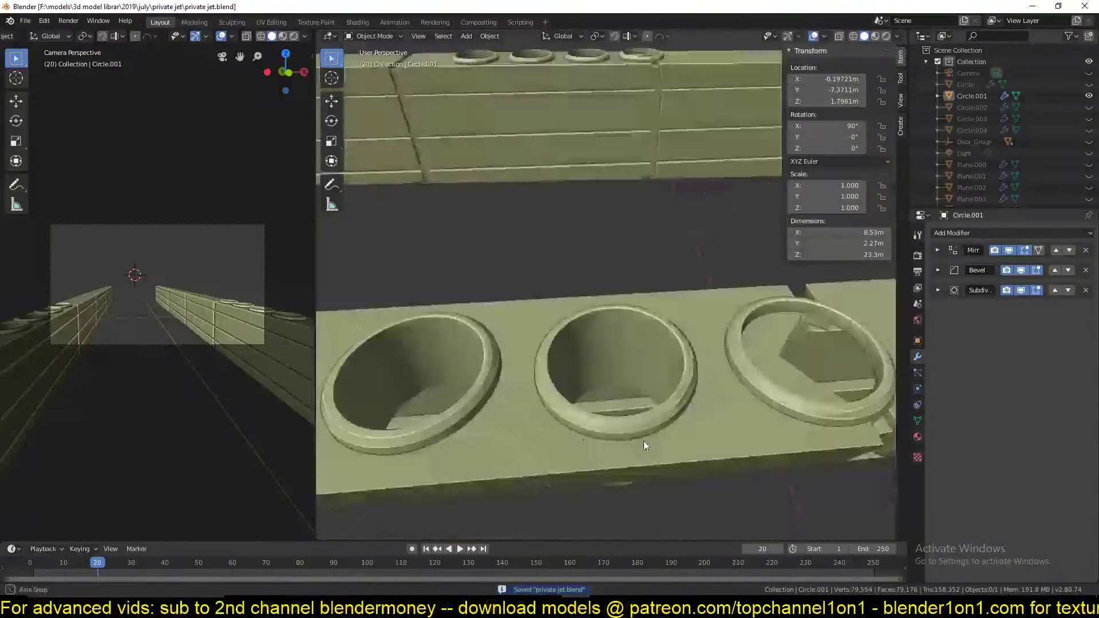
pyautogui.click(938, 270)
pyautogui.click(938, 271)
pyautogui.click(1020, 291)
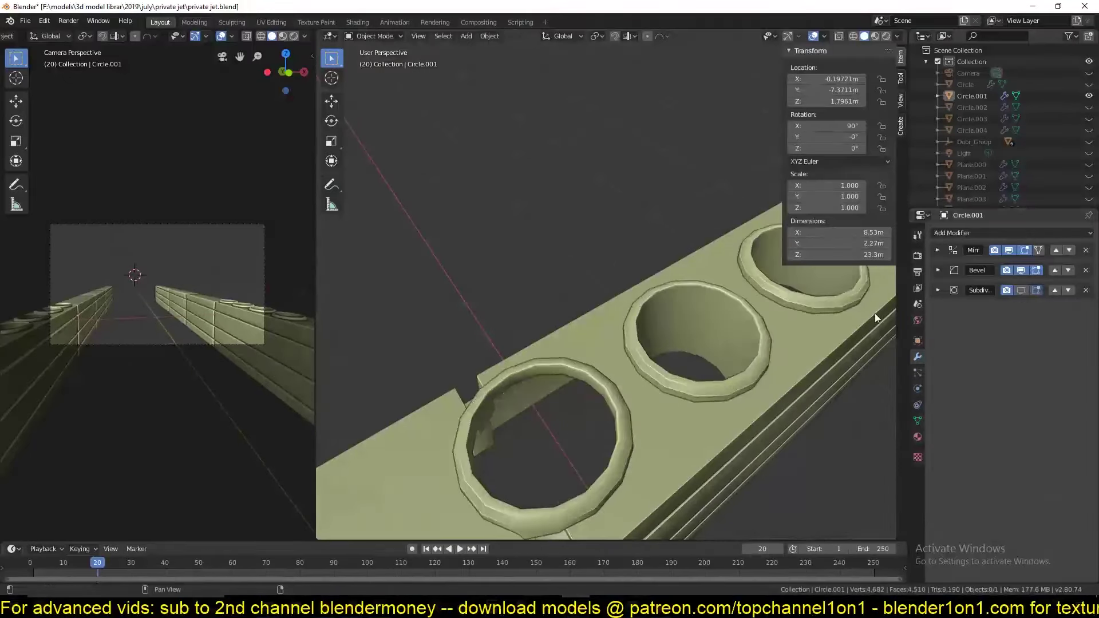
# Step: Delete a leftover face inside one of the ledge's cup-holder rings
pyautogui.press('Tab')
pyautogui.moveTo(875, 313)
pyautogui.mouseDown(button='middle')
pyautogui.moveTo(576, 278)
pyautogui.moveTo(678, 296)
pyautogui.moveTo(706, 245)
pyautogui.moveTo(542, 360)
pyautogui.moveTo(651, 170)
pyautogui.moveTo(681, 207)
pyautogui.moveTo(689, 351)
pyautogui.mouseUp(button='middle')
pyautogui.press('3')
pyautogui.click(707, 246)
pyautogui.press('x')
pyautogui.click(541, 365)
# Step: Remove the remaining stray faces inside the ledge's cup-holder rings
pyautogui.press('Tab')
pyautogui.scroll(-5, 682, 207)
pyautogui.press('Tab')
pyautogui.scroll(5, 689, 351)
pyautogui.press('x')
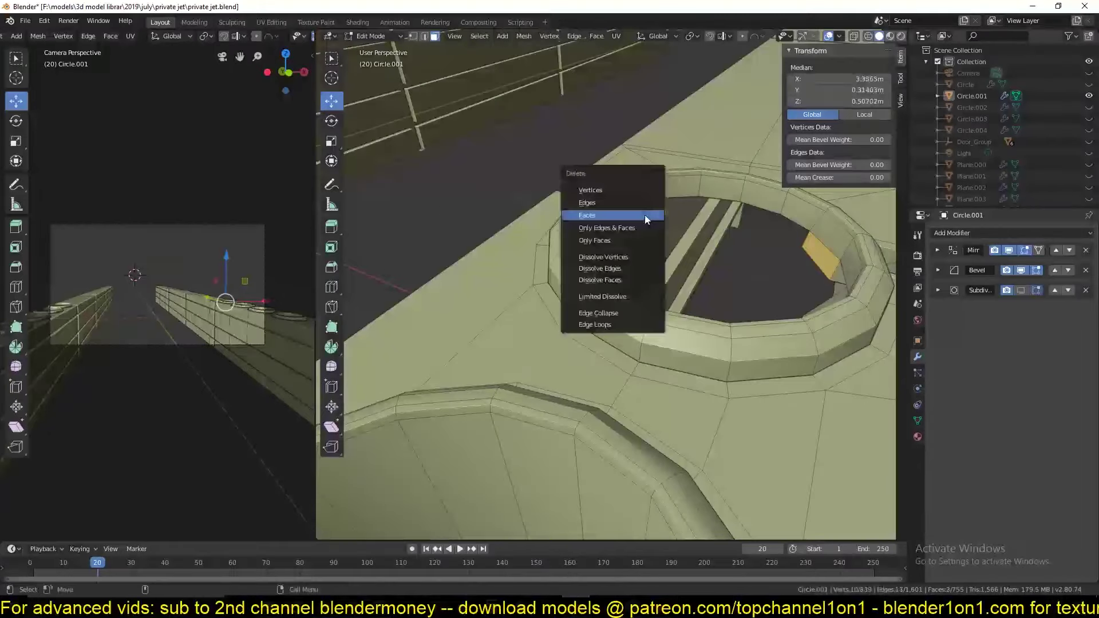
pyautogui.click(645, 215)
pyautogui.moveTo(645, 215); pyautogui.dragTo(716, 246, button='middle')
pyautogui.press('Tab')
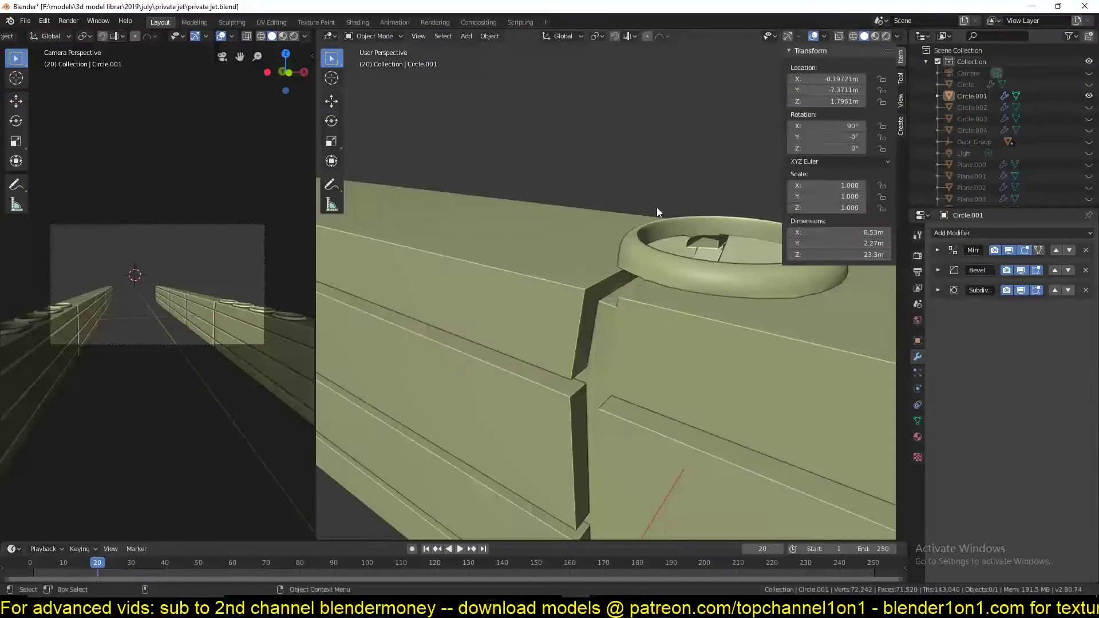
# Step: Reveal all hidden cabin objects and delete a leftover face in the Circle.001 ring
pyautogui.hotkey('alt', 'h')
pyautogui.moveTo(657, 207)
pyautogui.mouseDown(button='middle')
pyautogui.moveTo(695, 313)
pyautogui.moveTo(599, 294)
pyautogui.moveTo(736, 318)
pyautogui.moveTo(630, 287)
pyautogui.mouseUp(button='middle')
pyautogui.click(753, 313)
pyautogui.press('Tab')
pyautogui.press('KP_Decimal')
pyautogui.click(552, 282)
pyautogui.press('Delete')
# Step: Delete the stray edges inside the Circle.001 cup-holder ring
pyautogui.scroll(-5, 630, 287)
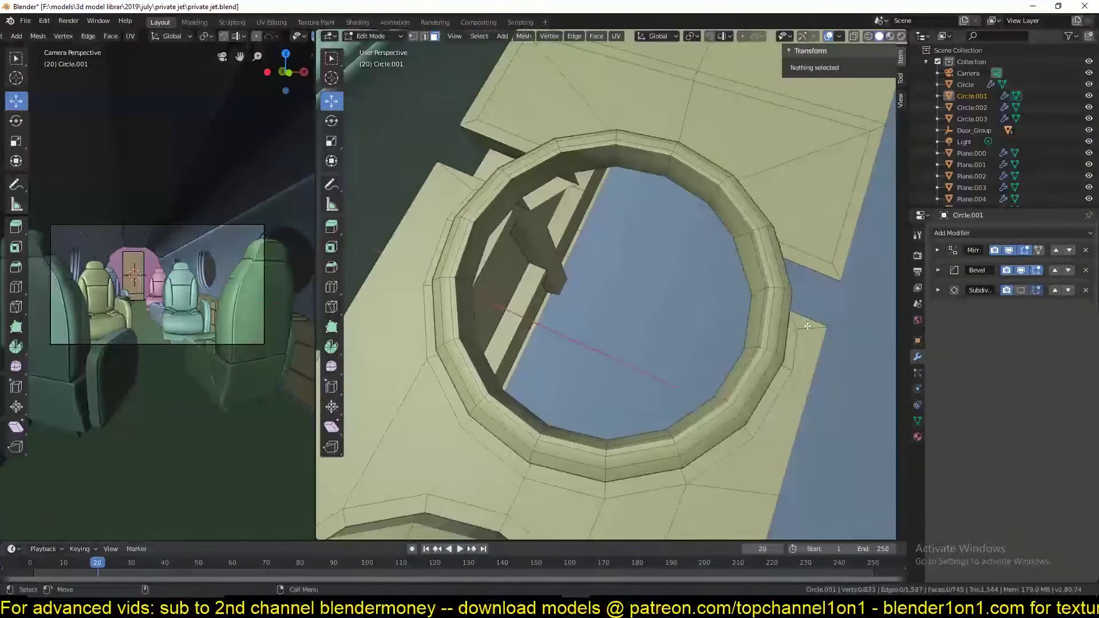
pyautogui.keyDown('alt'); pyautogui.click(630, 258); pyautogui.keyUp('alt')
pyautogui.moveTo(745, 315)
pyautogui.mouseDown(button='middle')
pyautogui.moveTo(687, 257)
pyautogui.moveTo(816, 289)
pyautogui.moveTo(687, 271)
pyautogui.moveTo(712, 239)
pyautogui.moveTo(630, 258)
pyautogui.moveTo(480, 238)
pyautogui.mouseUp(button='middle')
pyautogui.press('x')
pyautogui.click(816, 292)
pyautogui.keyDown('ctrl'); pyautogui.click(687, 271); pyautogui.keyUp('ctrl')
# Step: Save the file and view the cabin through the camera with render settings shown
pyautogui.press('Tab')
pyautogui.scroll(-5, 616, 260)
pyautogui.hotkey('ctrl', 's')
pyautogui.press('KP_0')
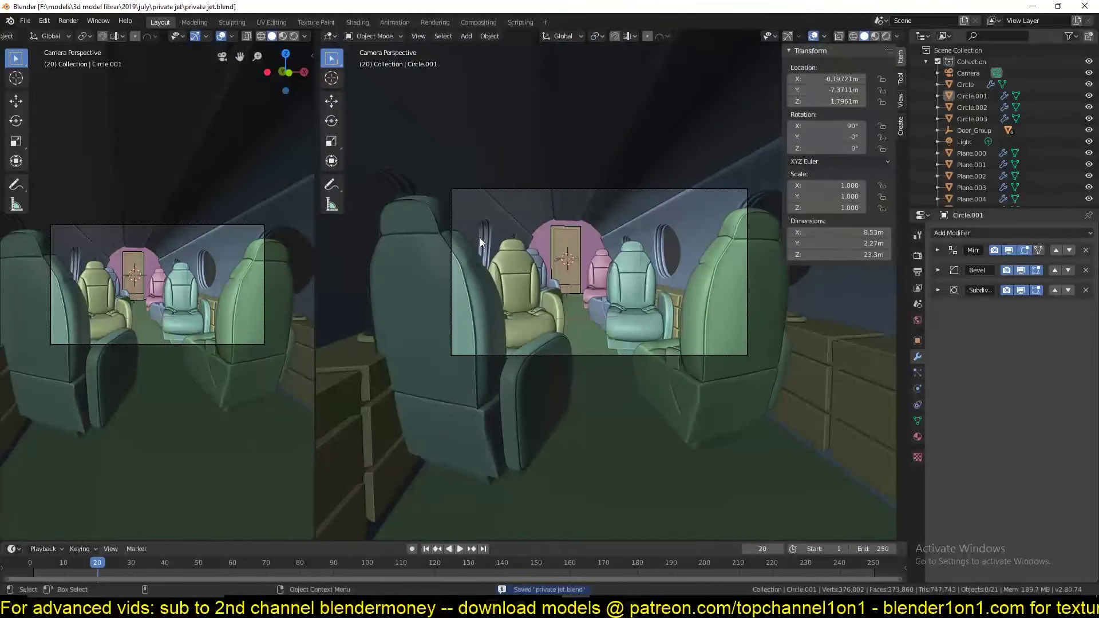
pyautogui.click(918, 255)
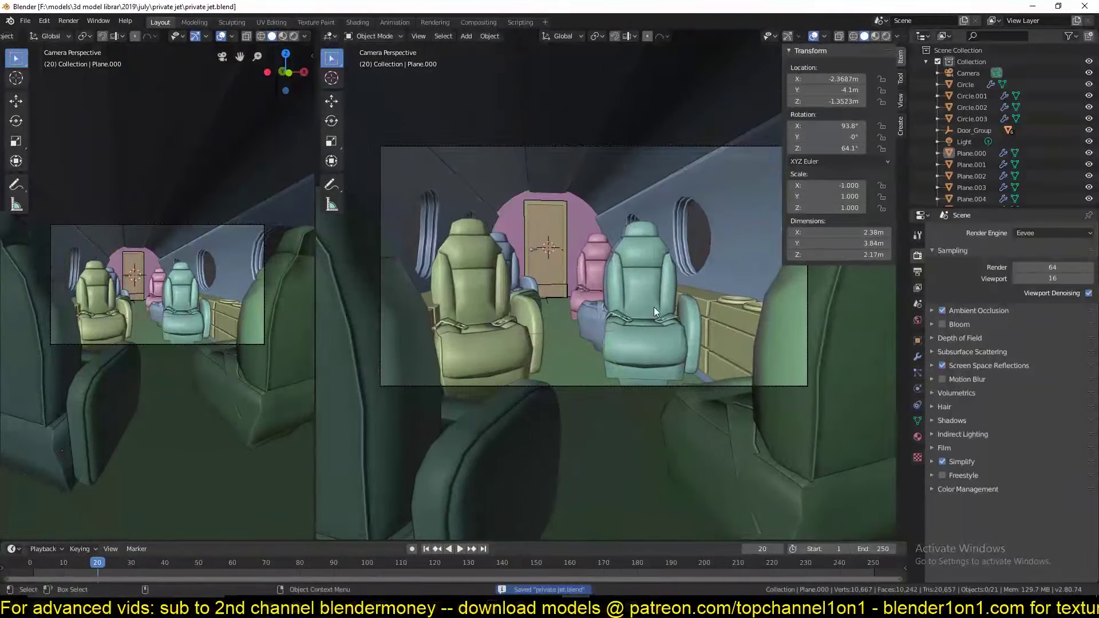
# Step: Add a mesh circle, inset its filled face, then bevel and raise the top
pyautogui.hotkey('shift', 'a')
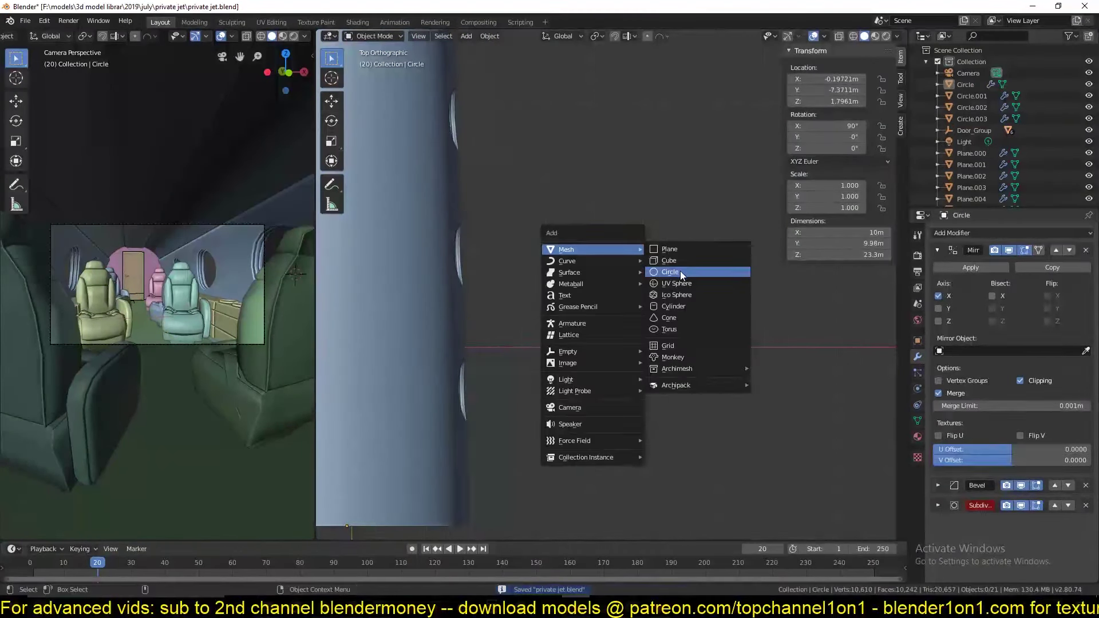
pyautogui.click(681, 270)
pyautogui.press('s')
pyautogui.click(879, 348)
pyautogui.moveTo(880, 348); pyautogui.dragTo(880, 348, button='middle')
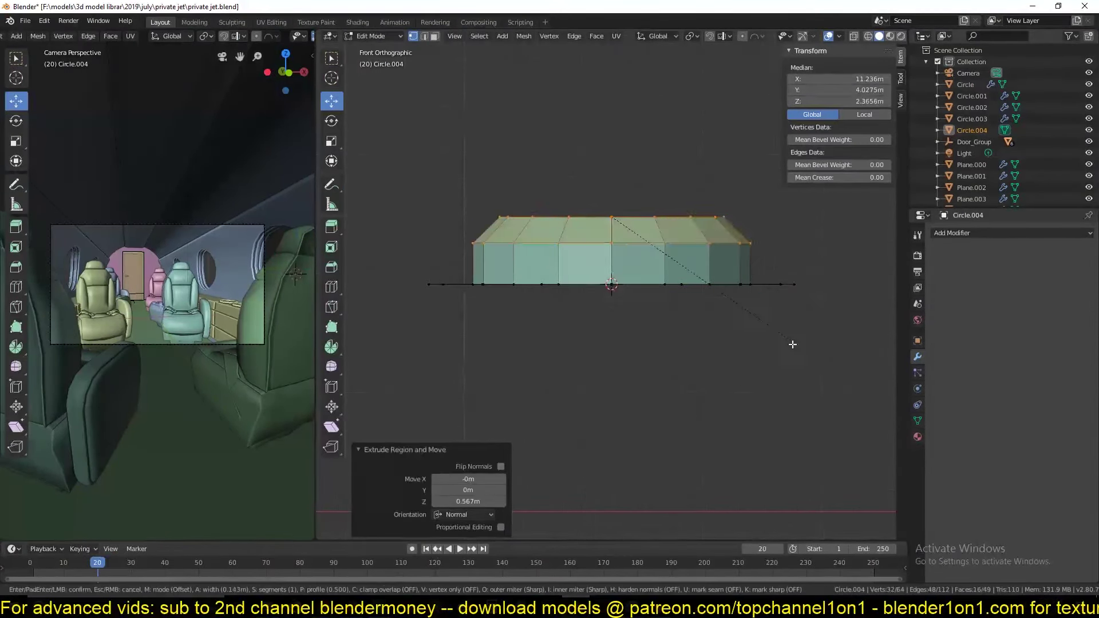
pyautogui.scroll(1, 786, 387)
pyautogui.click(790, 398)
pyautogui.press('g')
pyautogui.press('z')
# Step: Save the file and frame the new vent shape in front view
pyautogui.moveTo(641, 249); pyautogui.dragTo(668, 270, button='middle')
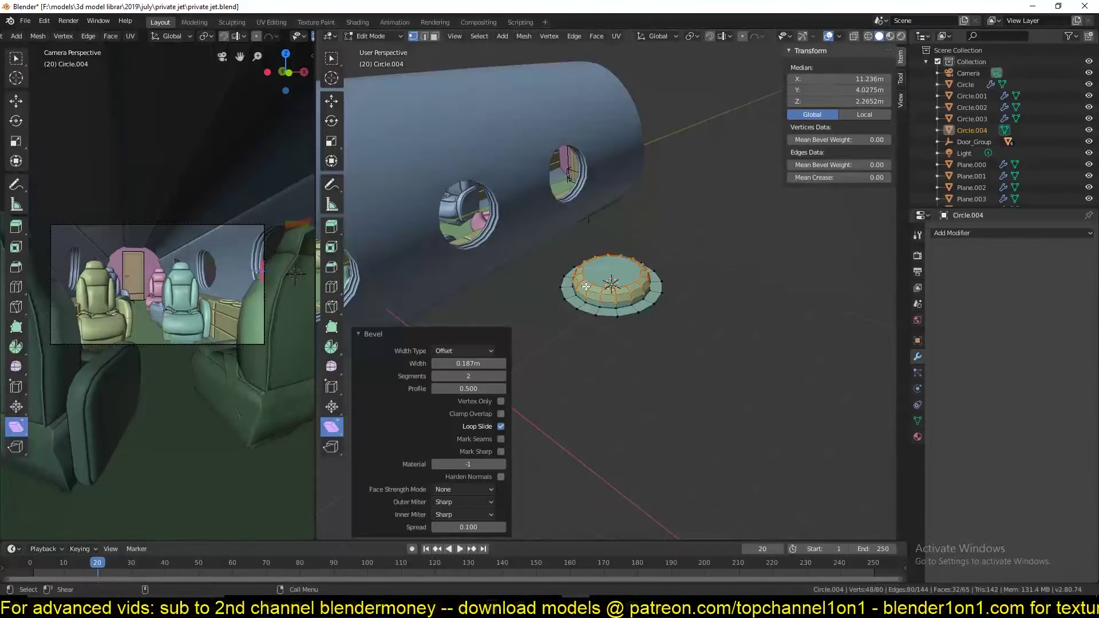
pyautogui.scroll(-2, 667, 270)
pyautogui.scroll(2, 668, 270)
pyautogui.hotkey('ctrl', 's')
pyautogui.press('KP_Decimal')
pyautogui.press('KP_1')
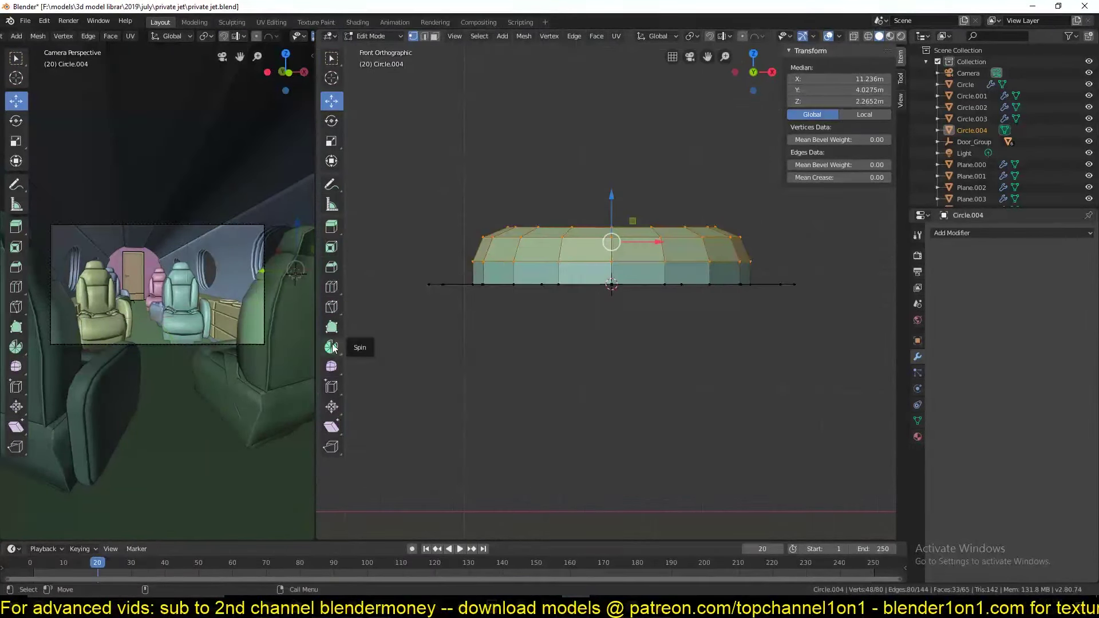
# Step: Sink the top ring into a recess, extrude it, and save
pyautogui.moveTo(734, 214); pyautogui.dragTo(765, 182, button='middle')
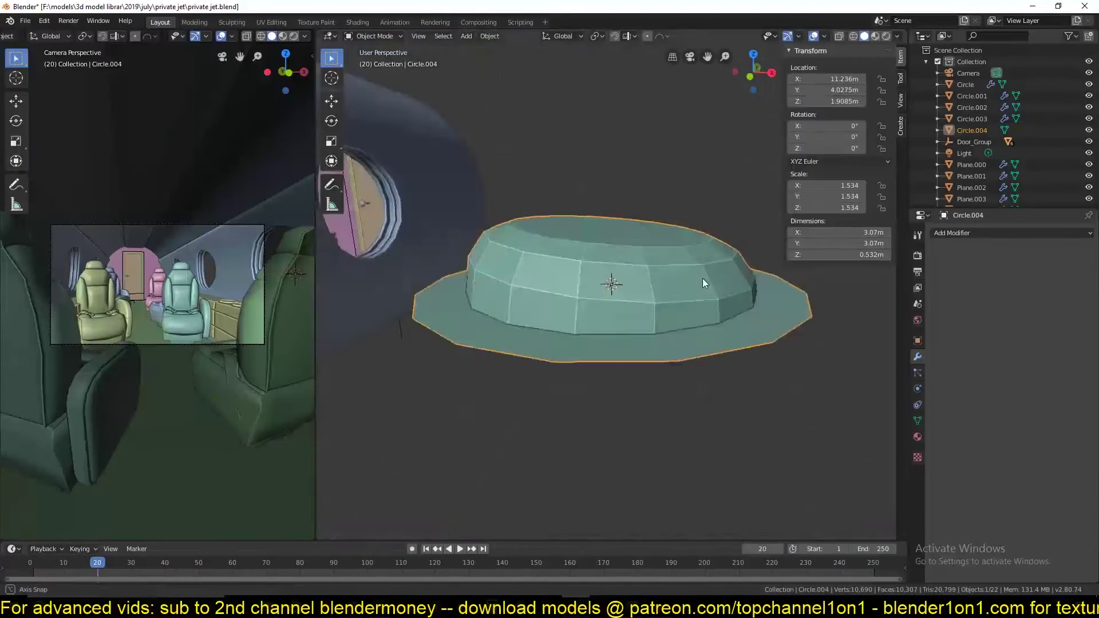
pyautogui.press('3')
pyautogui.hotkey('alt', 's')
pyautogui.click(765, 182)
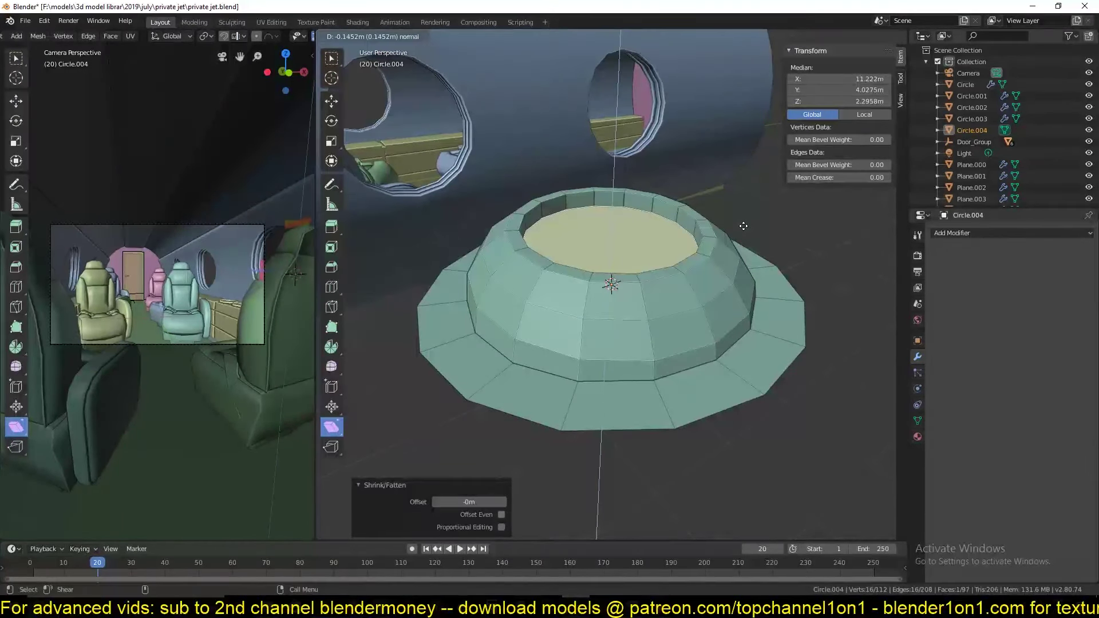
pyautogui.moveTo(693, 225)
pyautogui.mouseDown(button='middle')
pyautogui.moveTo(736, 267)
pyautogui.moveTo(736, 344)
pyautogui.mouseUp(button='middle')
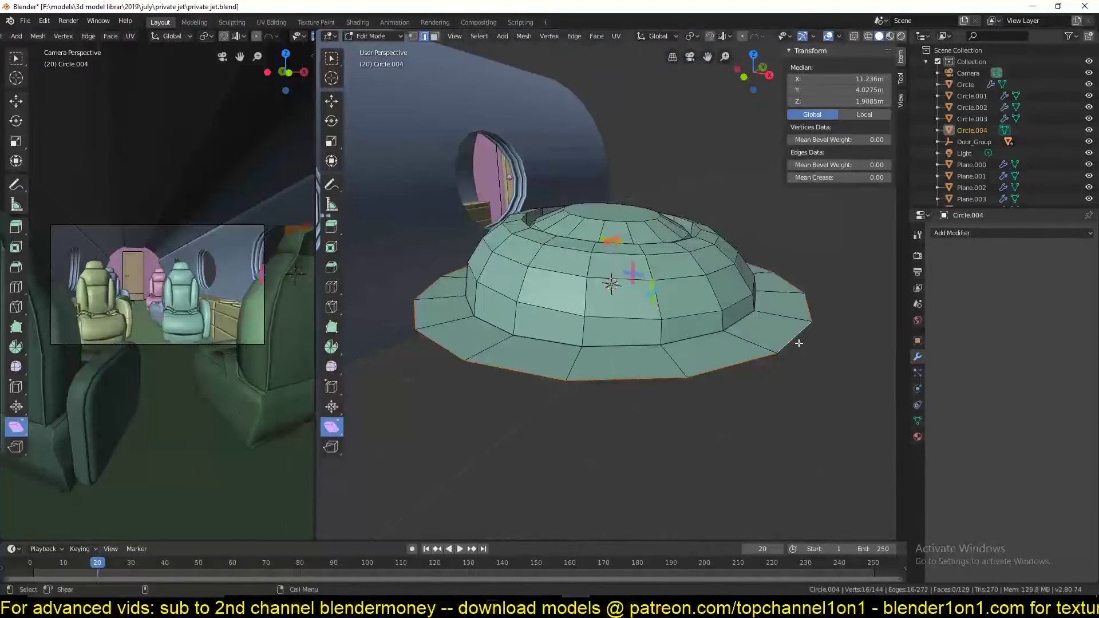
pyautogui.press('e')
pyautogui.click(736, 361)
pyautogui.hotkey('ctrl', 's')
# Step: Bevel the vent's upper edge loop to round it off
pyautogui.click(331, 101)
pyautogui.press('2')
pyautogui.keyDown('alt'); pyautogui.click(626, 284); pyautogui.keyUp('alt')
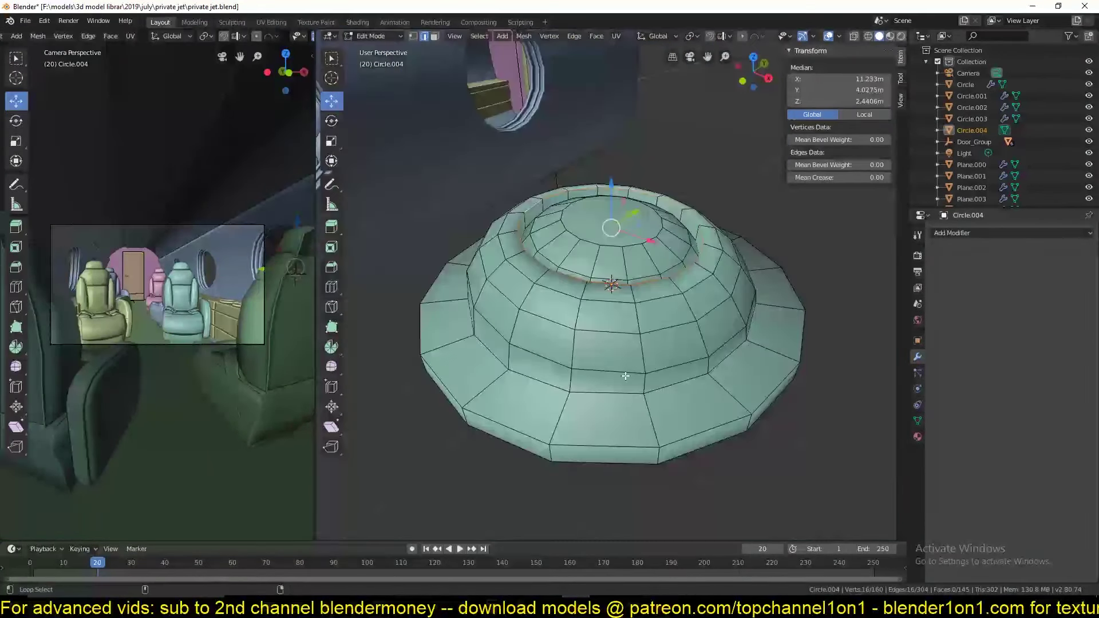
pyautogui.click(779, 452)
pyautogui.press('KP_7')
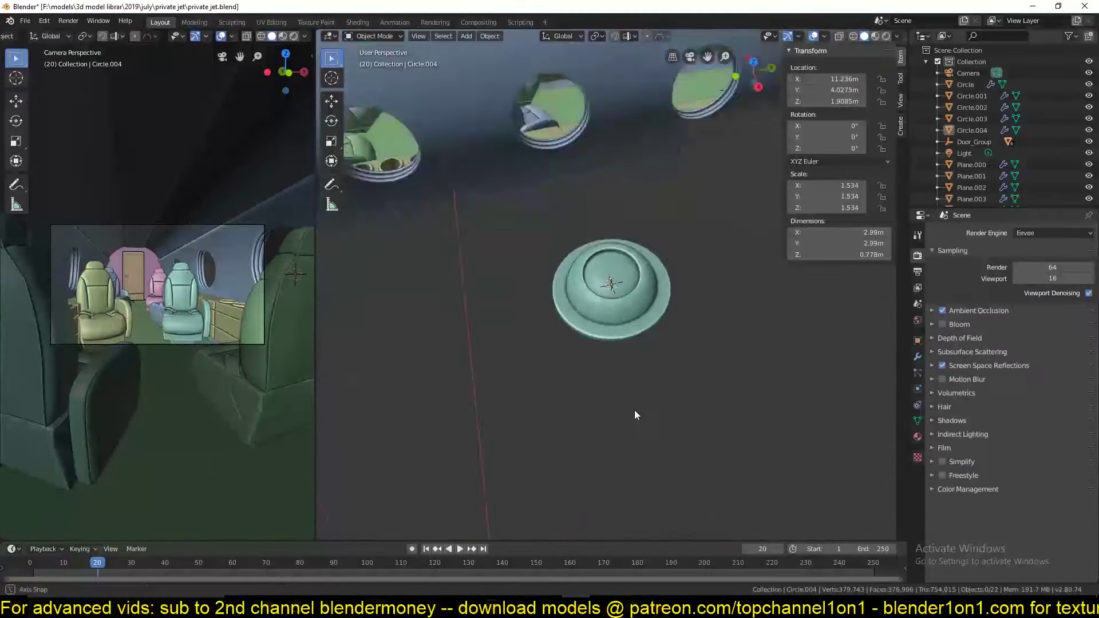
pyautogui.scroll(4, 634, 410)
pyautogui.scroll(-2, 627, 322)
# Step: Raise and round out the dome top using a soft-falloff move
pyautogui.press('KP_1')
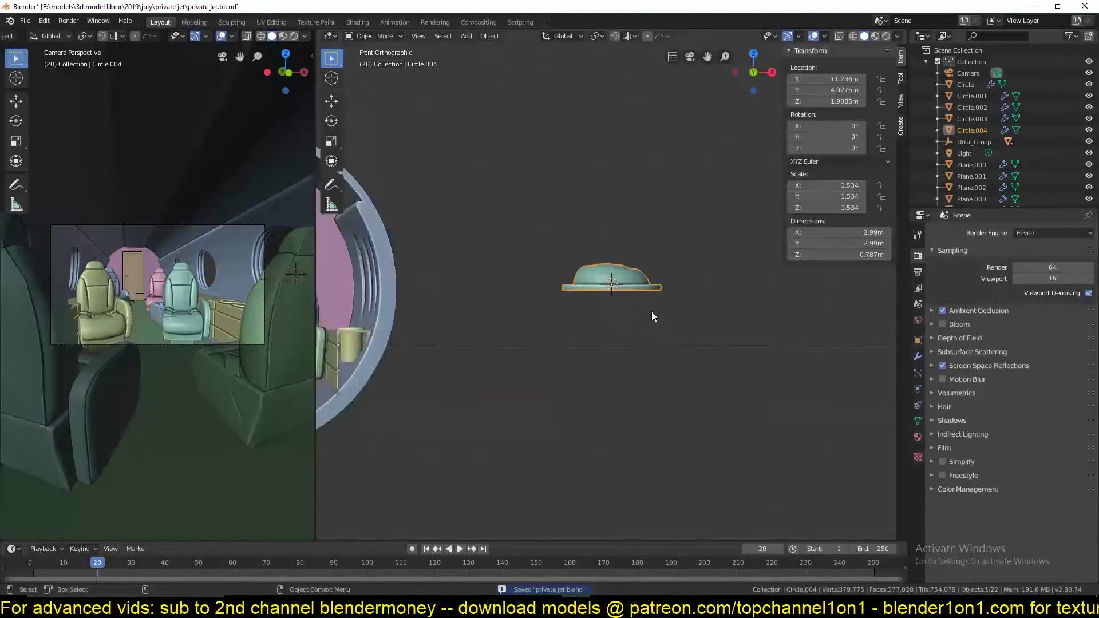
pyautogui.scroll(3, 652, 311)
pyautogui.scroll(2, 599, 307)
pyautogui.rightClick(601, 296)
pyautogui.moveTo(601, 296); pyautogui.dragTo(662, 322, button='middle')
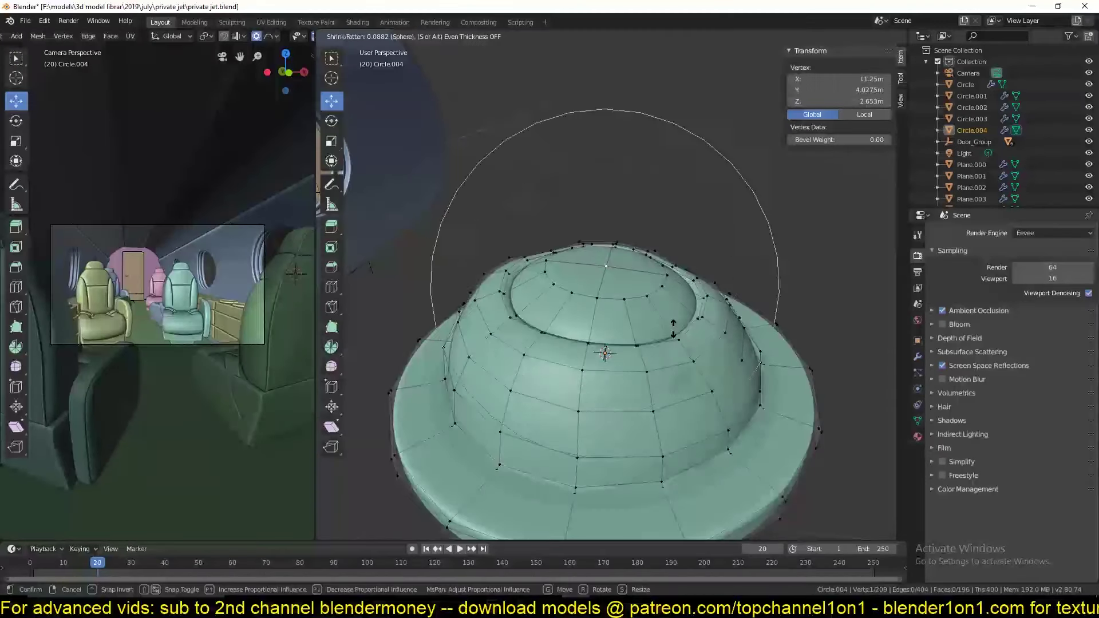
pyautogui.scroll(-3, 673, 326)
pyautogui.click(692, 302)
# Step: Shrink the vent to about 0.419 m and tilt it onto the cabin ceiling
pyautogui.press('Tab')
pyautogui.press('KP_1')
pyautogui.scroll(-3, 792, 342)
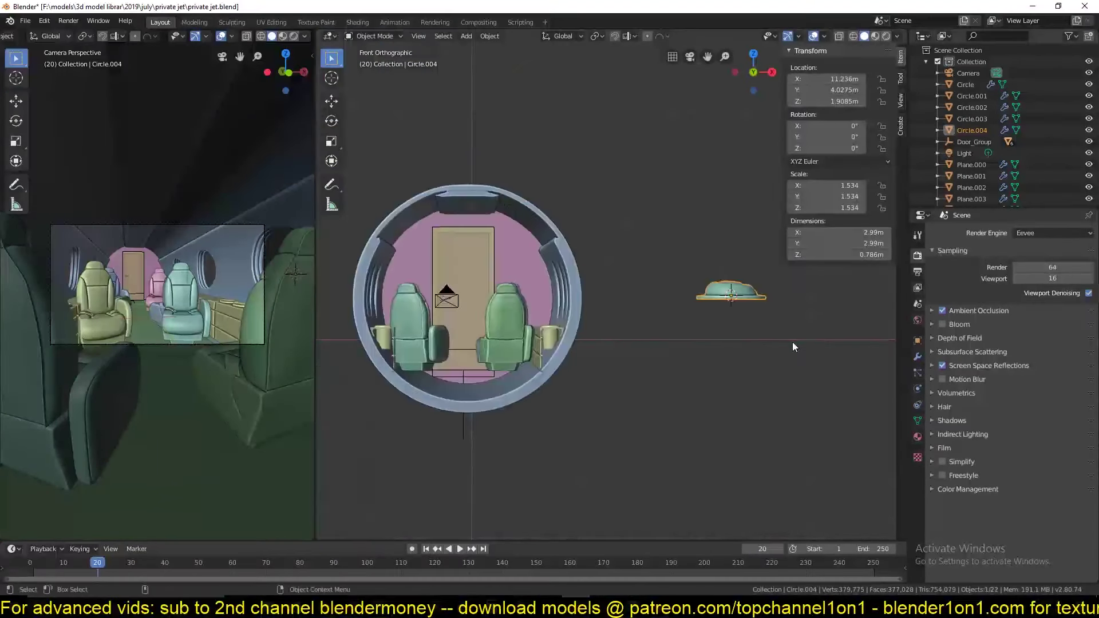
pyautogui.press('s')
pyautogui.click(837, 311)
pyautogui.click(424, 120)
pyautogui.scroll(3, 515, 229)
pyautogui.press('s')
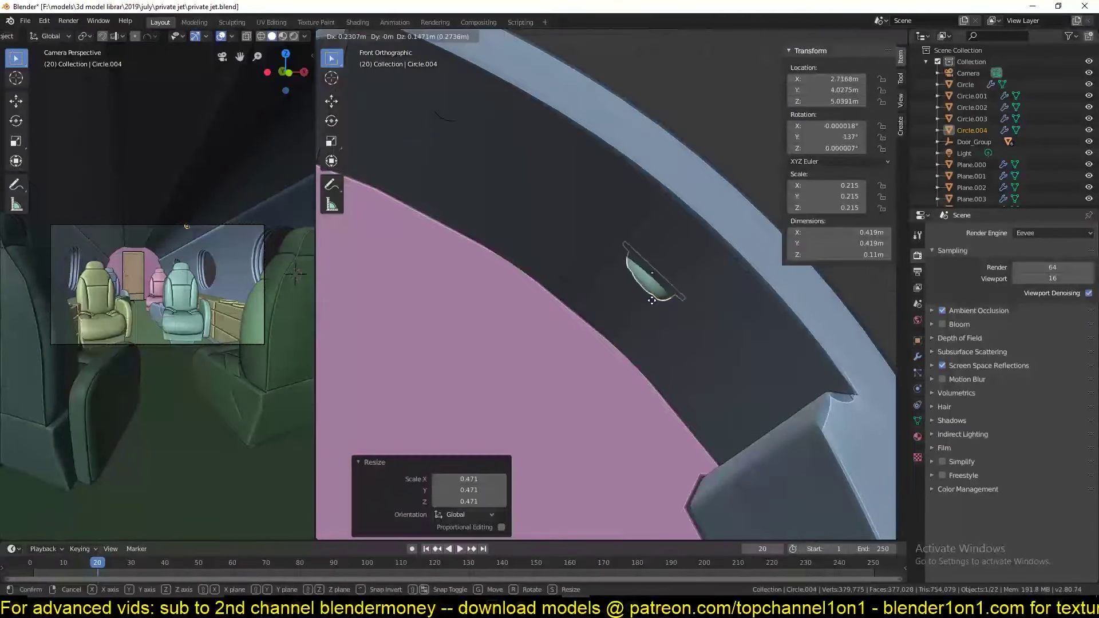
pyautogui.click(630, 274)
pyautogui.scroll(2, 699, 311)
pyautogui.press('Tab')
pyautogui.press('.')
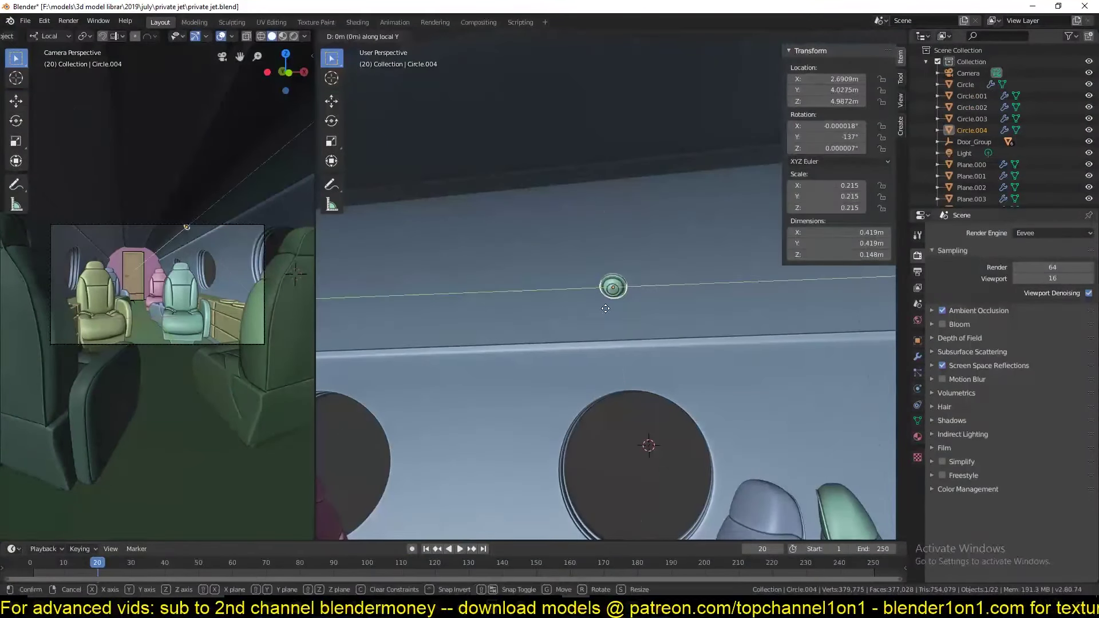
# Step: Add two Array modifiers with a vent count of 4 and spacing 3.1
pyautogui.click(1027, 240)
pyautogui.click(939, 255)
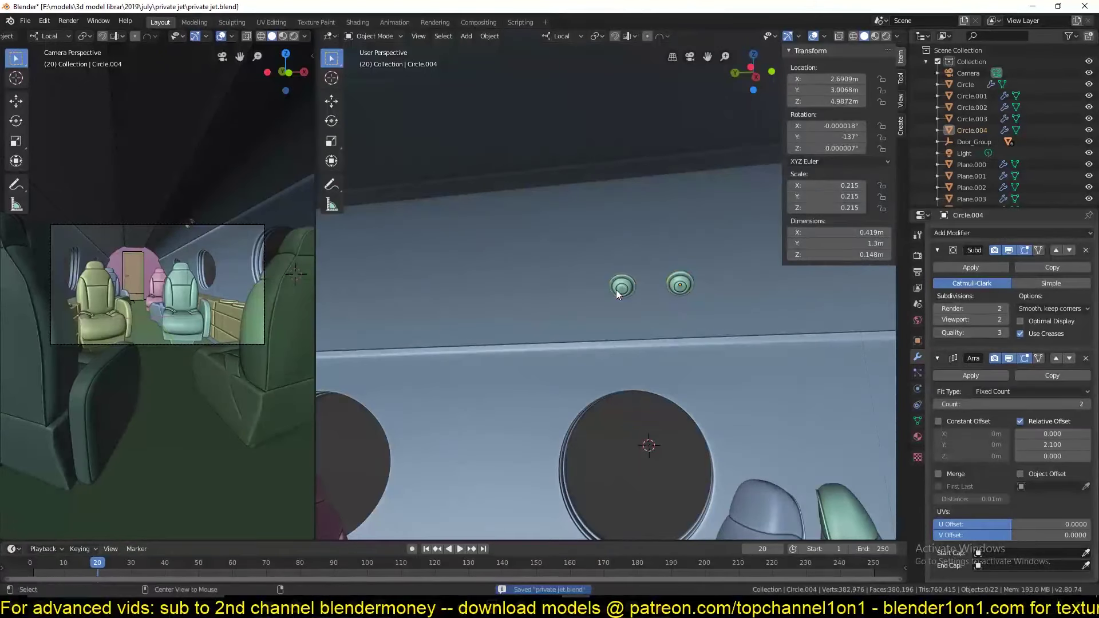
pyautogui.click(1010, 233)
pyautogui.click(847, 254)
pyautogui.moveTo(1052, 376); pyautogui.dragTo(1065, 376)
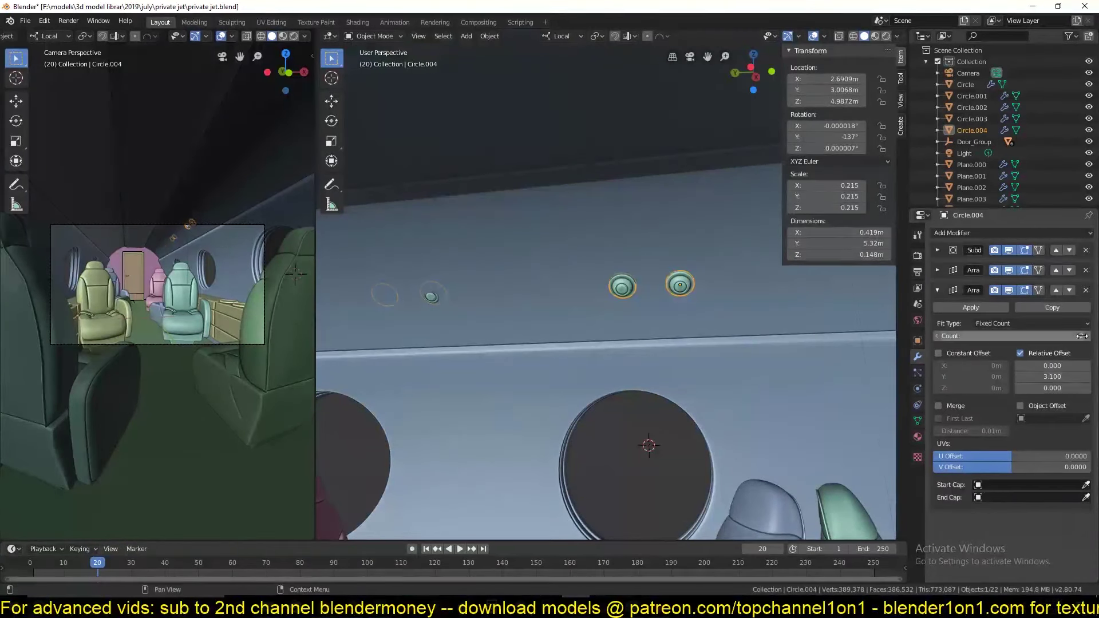
pyautogui.moveTo(1008, 336); pyautogui.dragTo(1031, 336)
# Step: Rotate the vent row slightly about Z, check it through the camera, and save
pyautogui.press('r')
pyautogui.press('z')
pyautogui.click(775, 299)
pyautogui.moveTo(775, 299); pyautogui.dragTo(528, 307, button='middle')
pyautogui.press('KP_0')
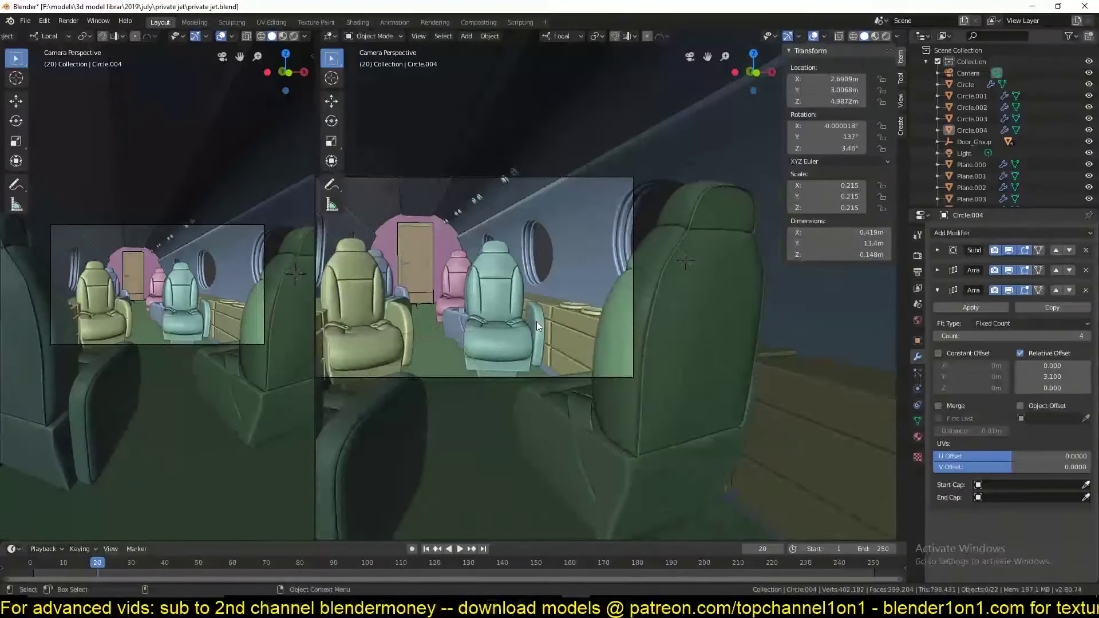
pyautogui.click(535, 136)
pyautogui.hotkey('ctrl', 's')
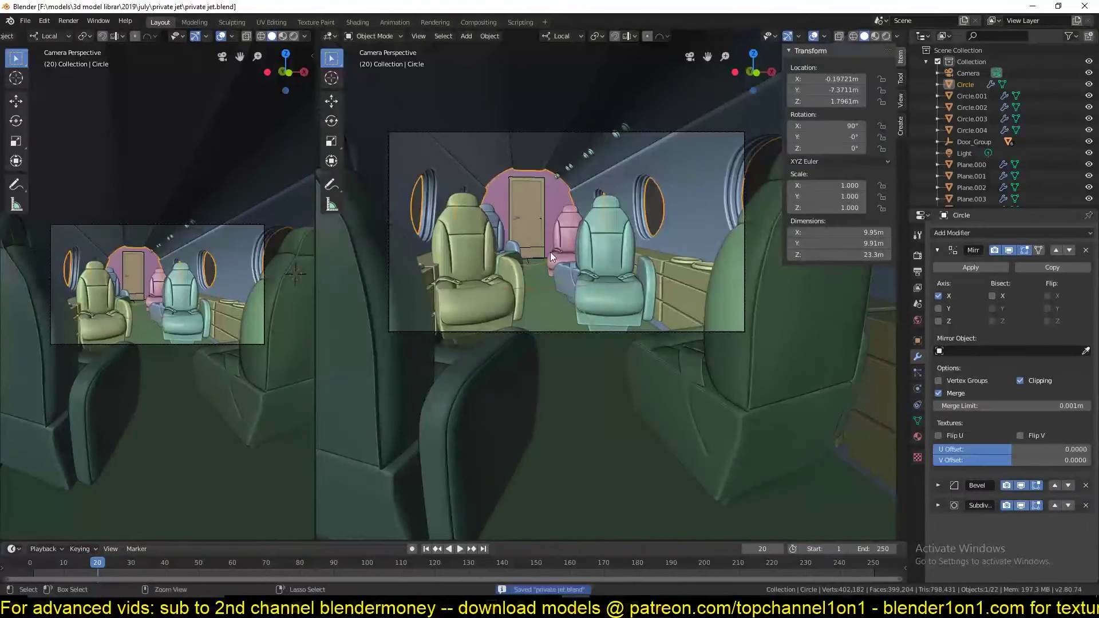